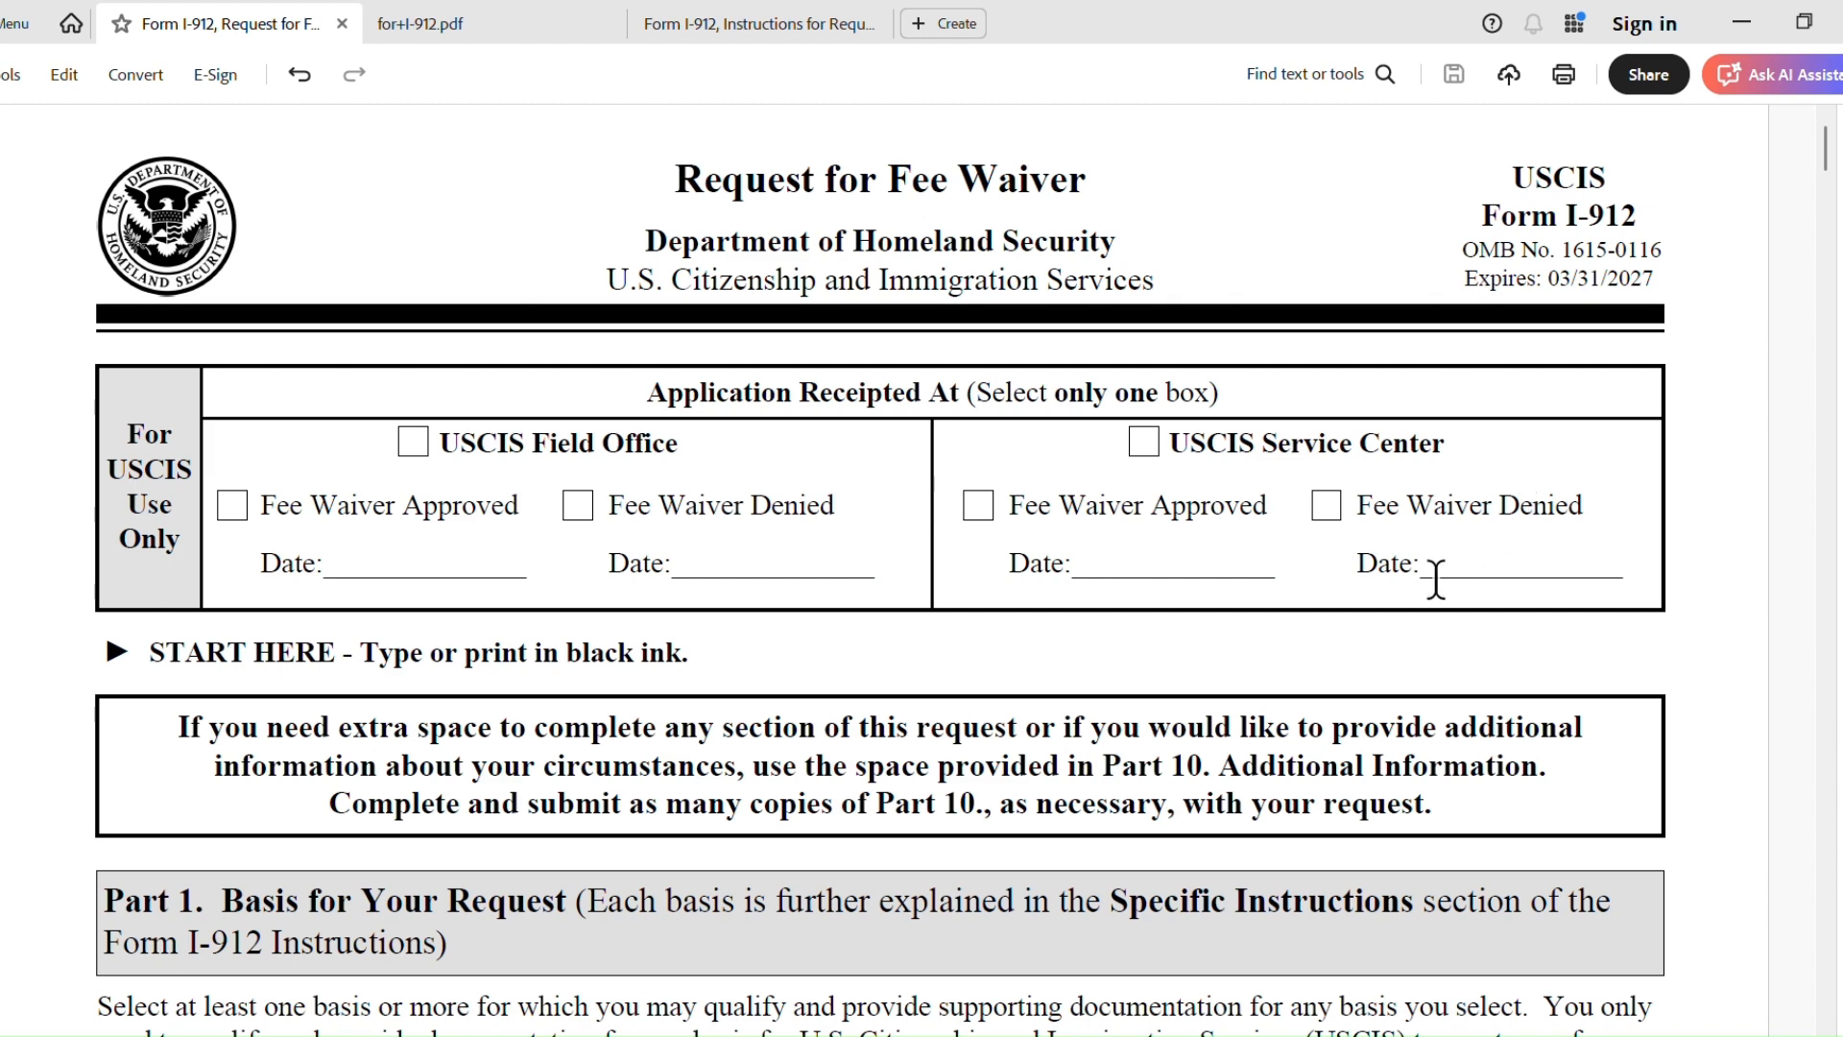
# - Compare the edition date at the foot of Form I-912's first page with the Edition Date note in for+I-912.pdf
pyautogui.scroll(-5, 1353, 601)
pyautogui.scroll(-7, 1361, 616)
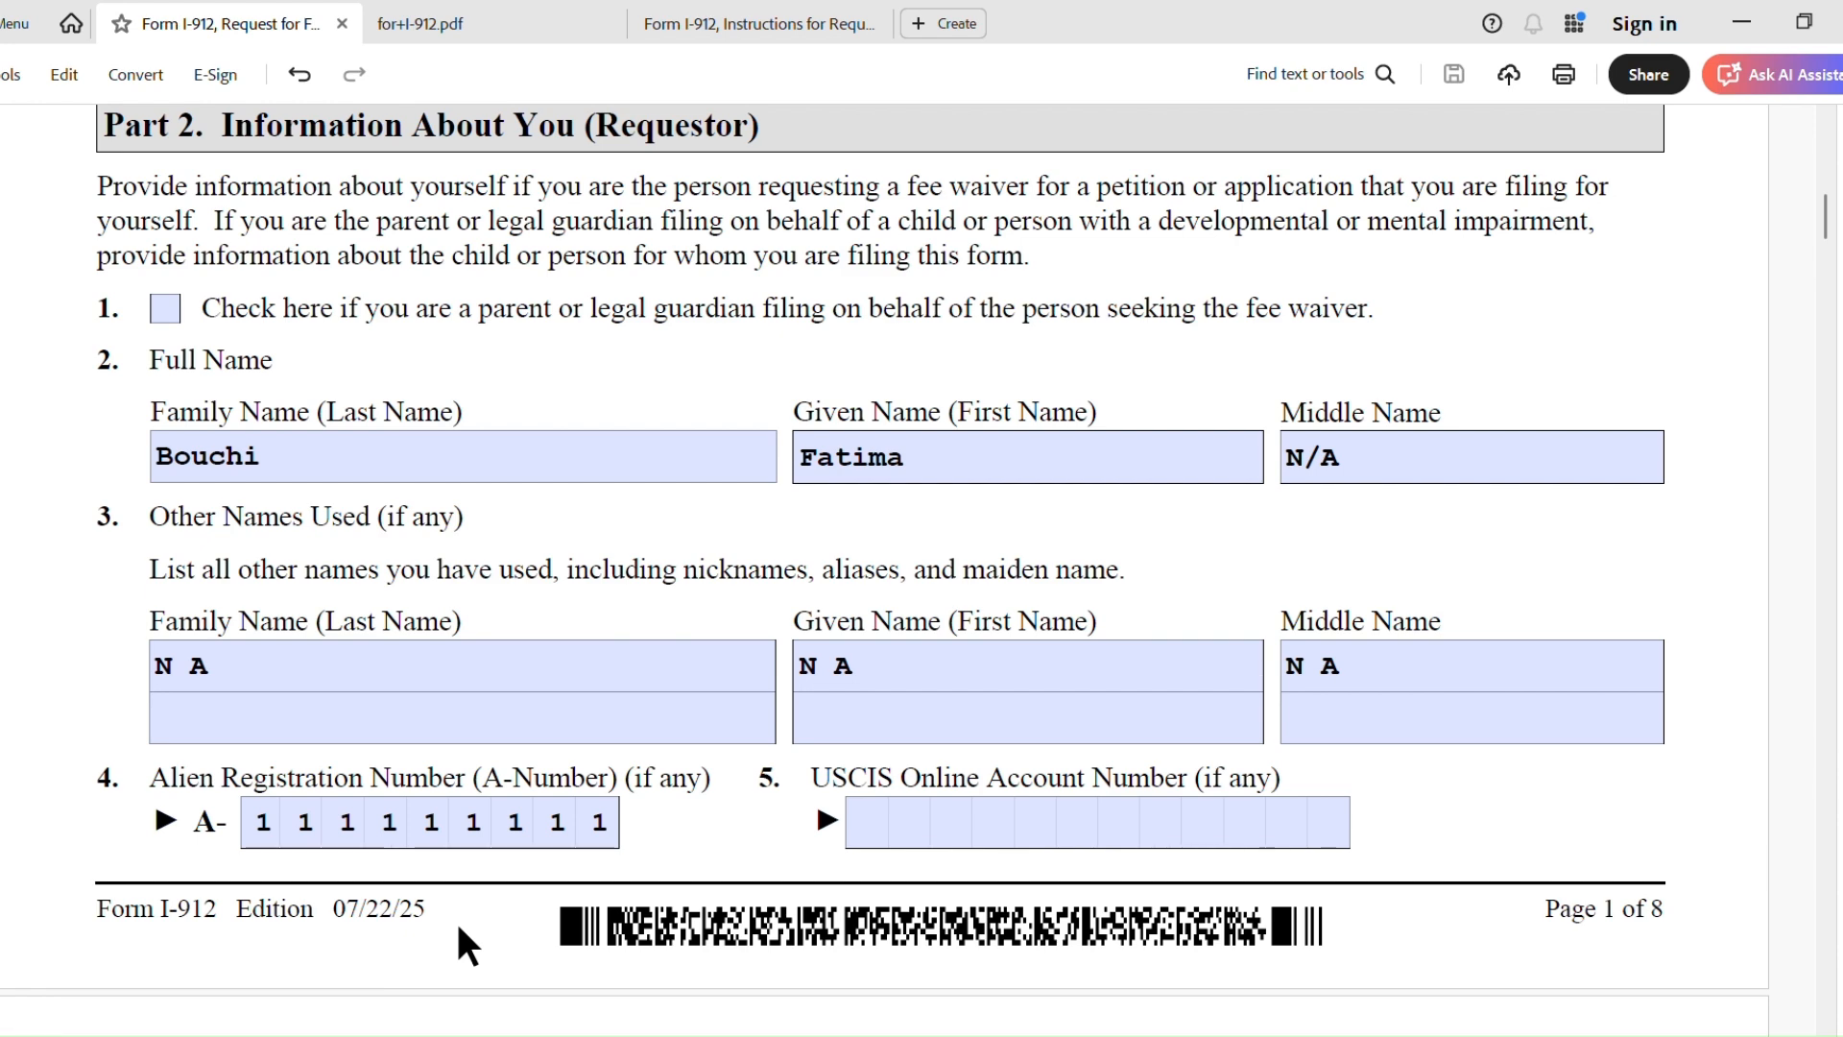
pyautogui.scroll(5, 557, 897)
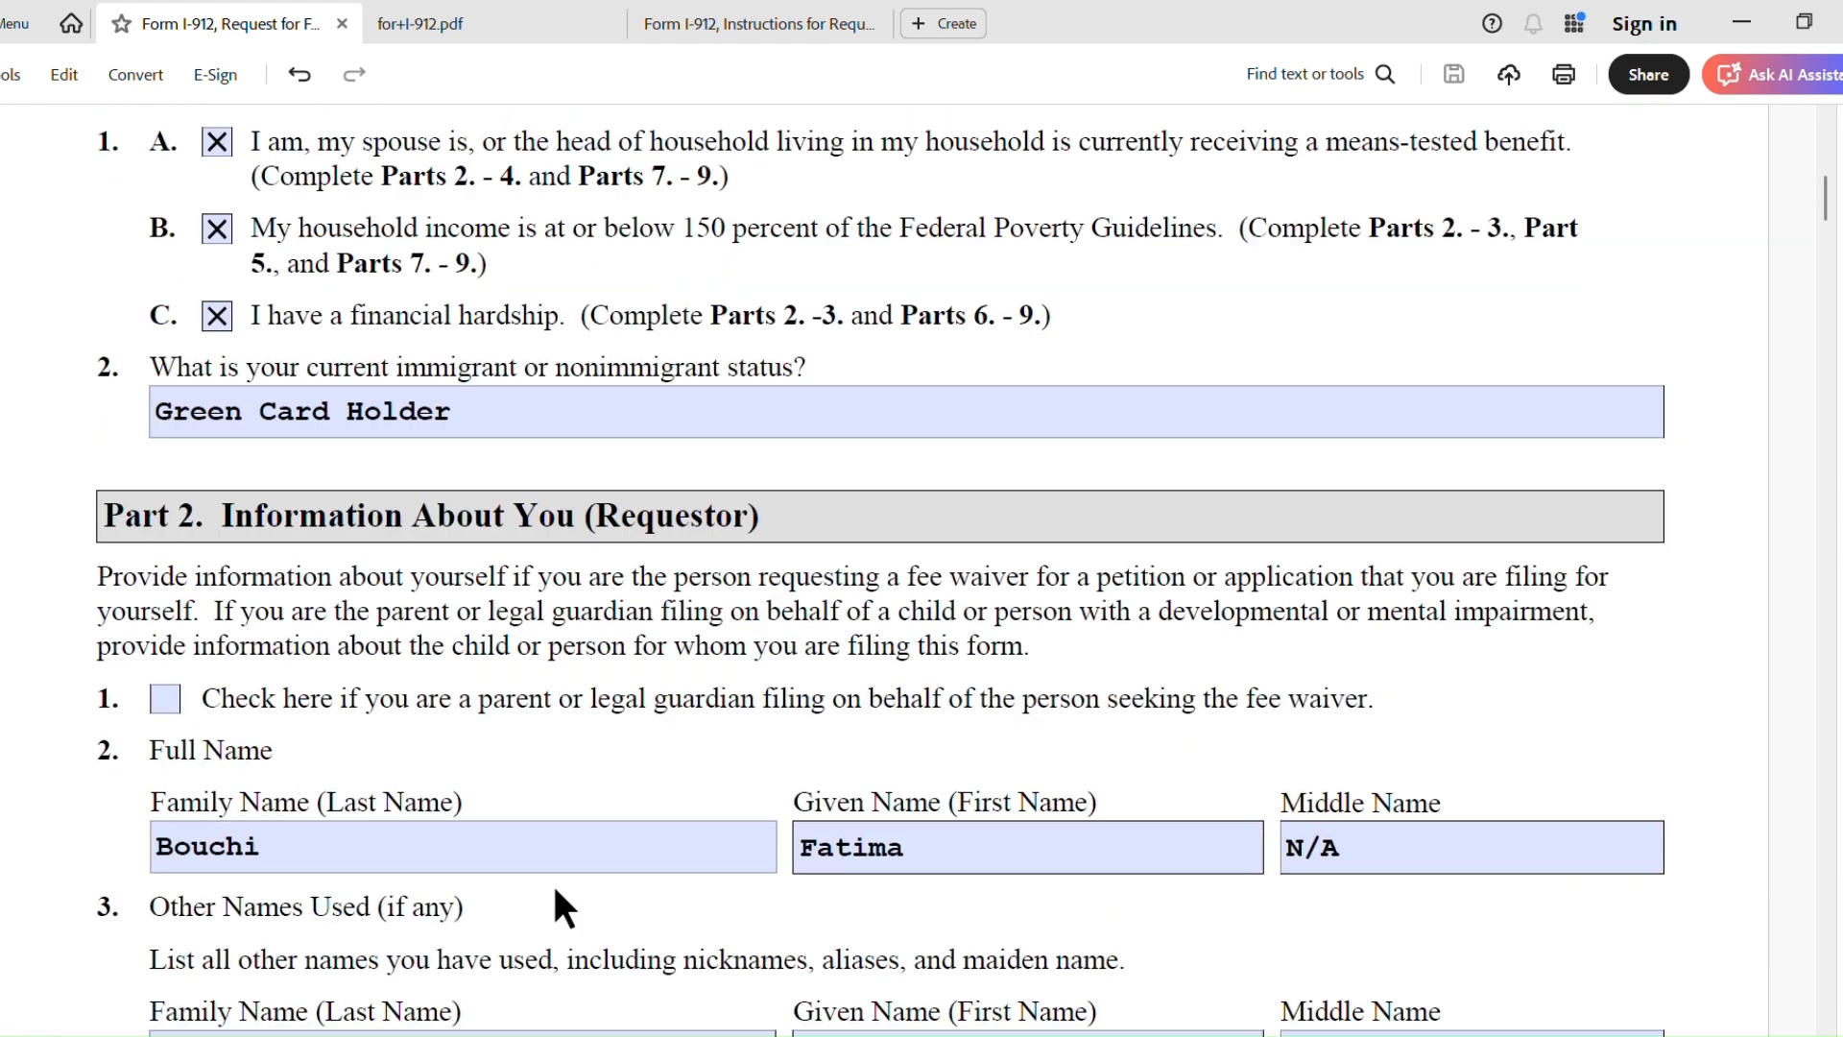
pyautogui.scroll(8, 565, 903)
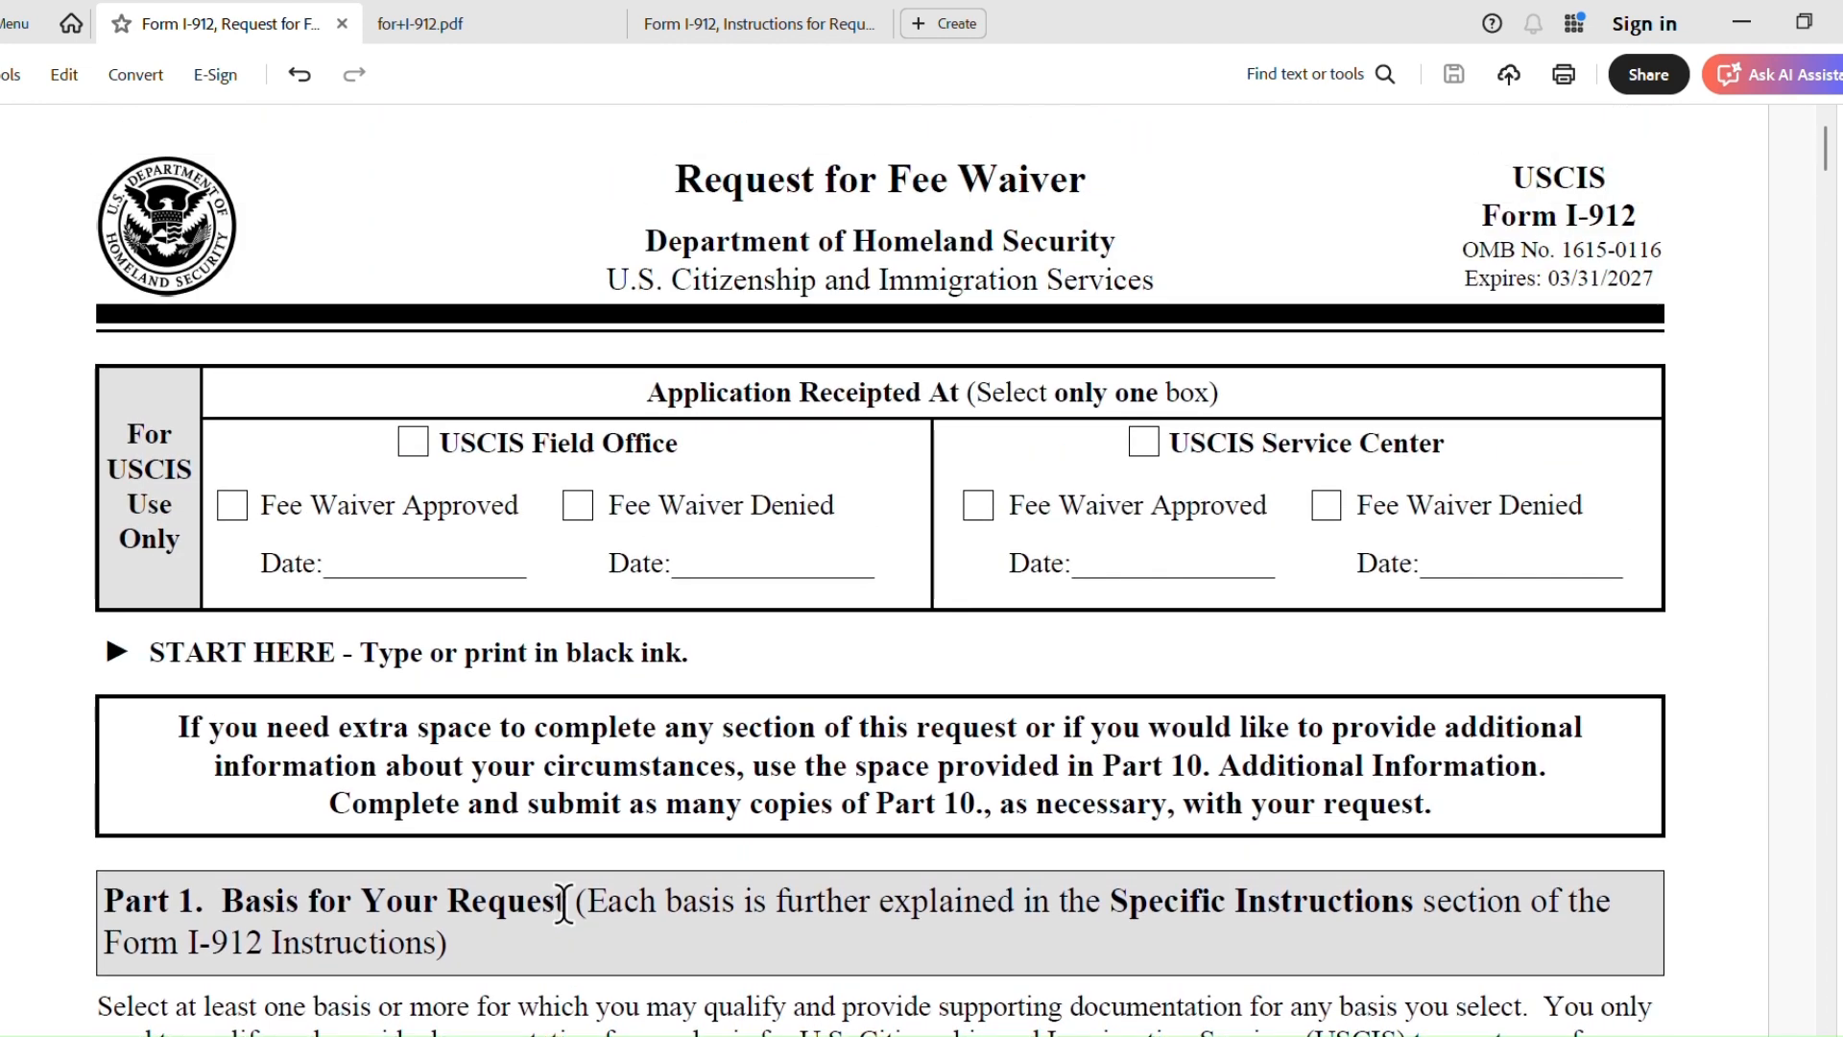
pyautogui.click(534, 23)
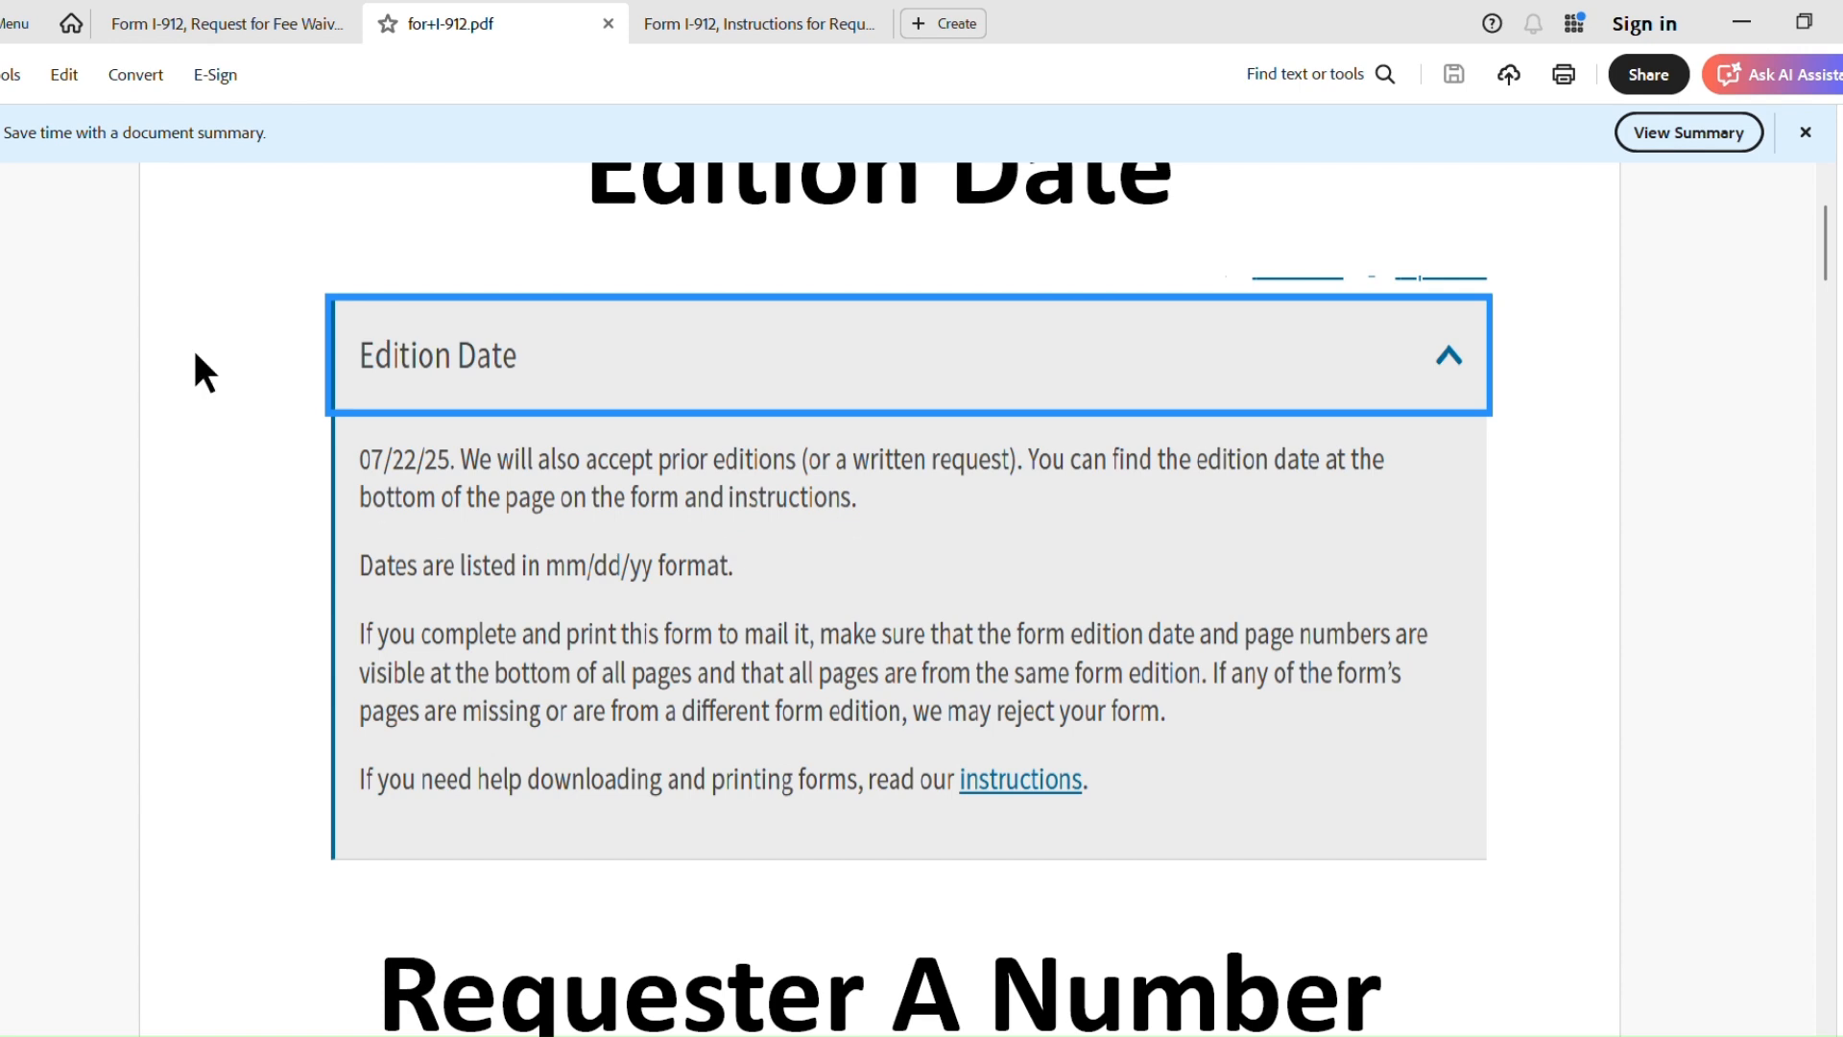
pyautogui.click(236, 27)
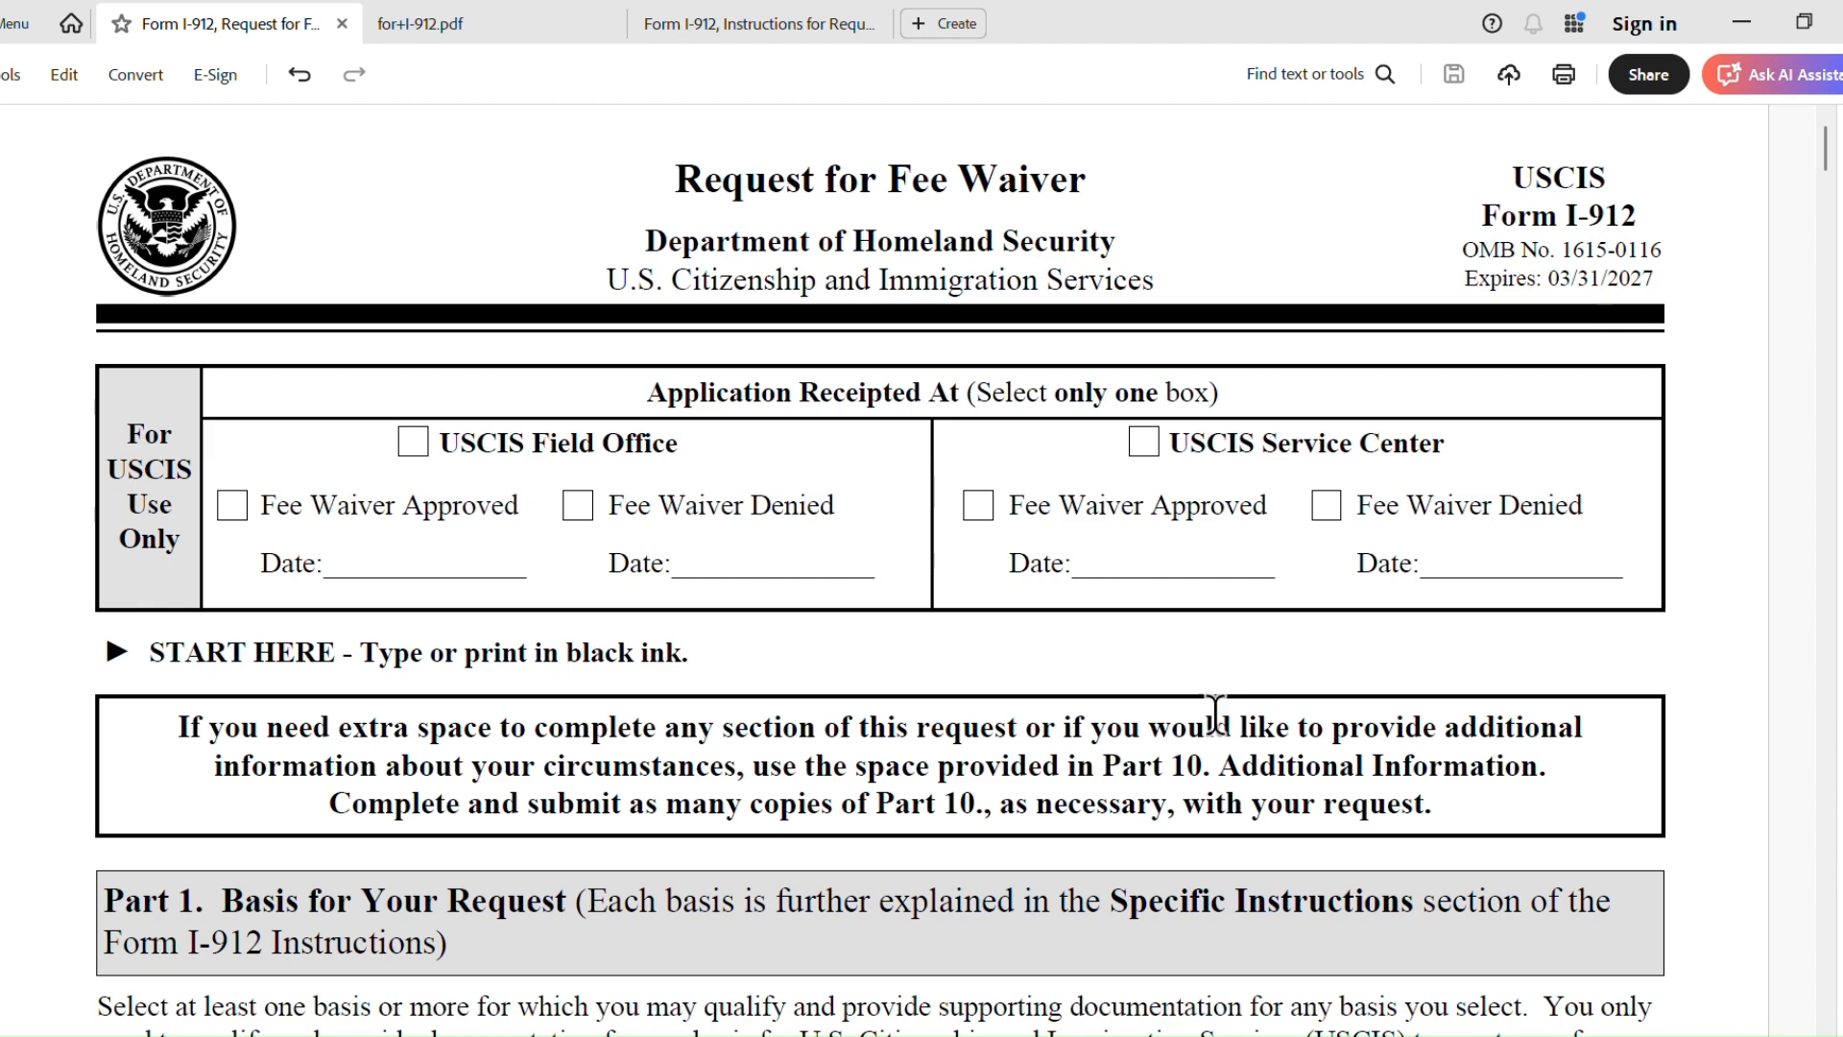
# - Review Part 1 of the fee waiver request, covering the three basis checkboxes and the current immigrant status field
pyautogui.scroll(-1, 1101, 739)
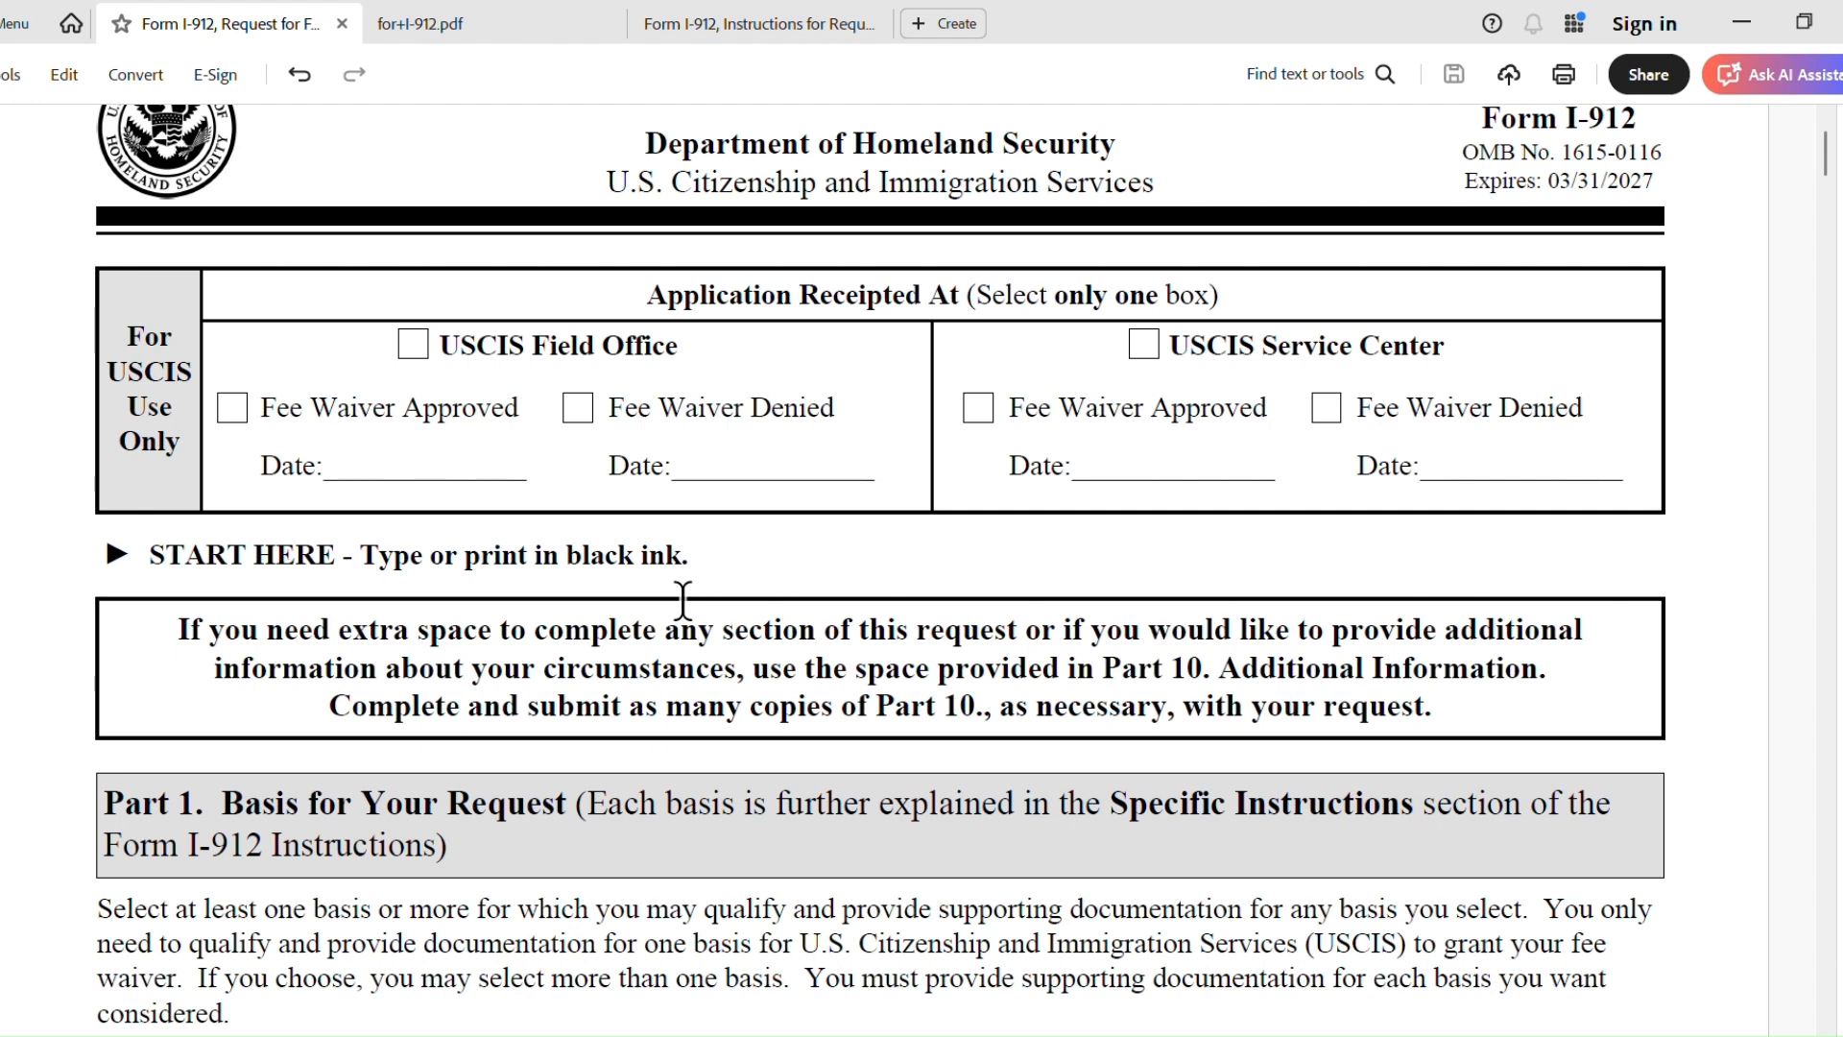
pyautogui.scroll(-4, 683, 600)
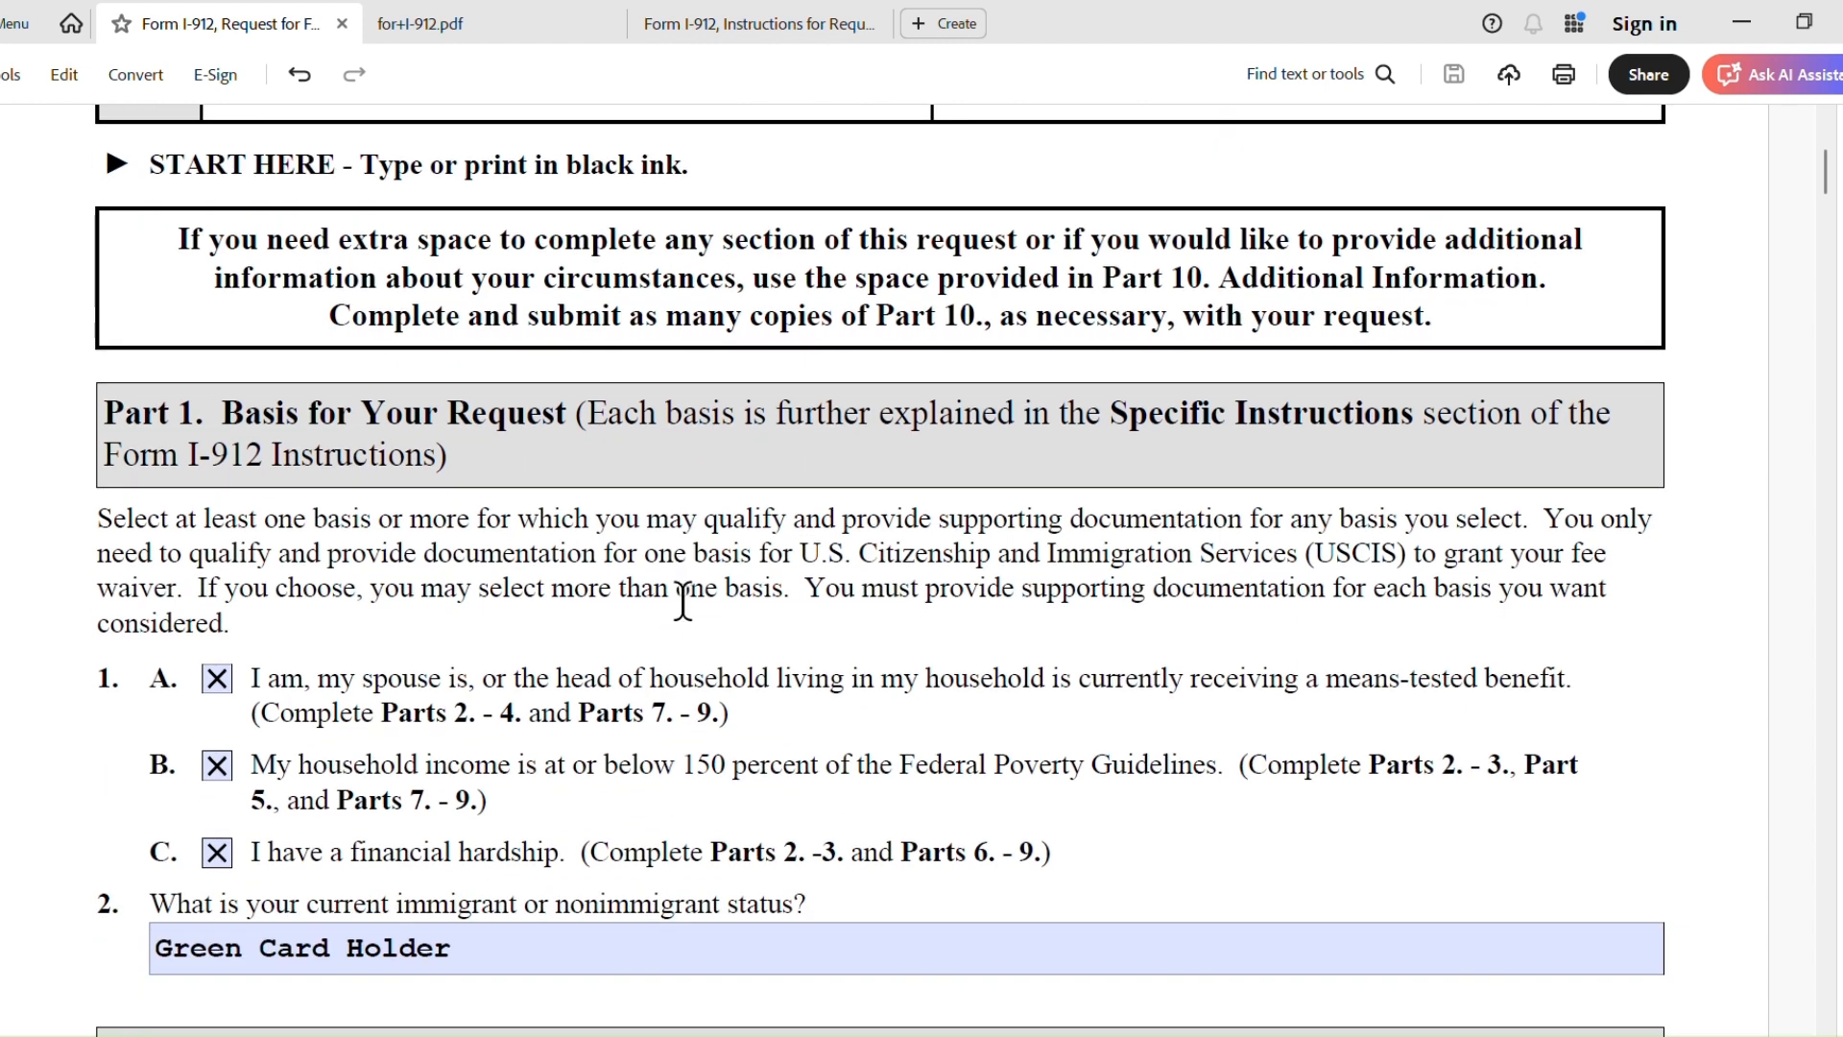
pyautogui.scroll(-1, 683, 603)
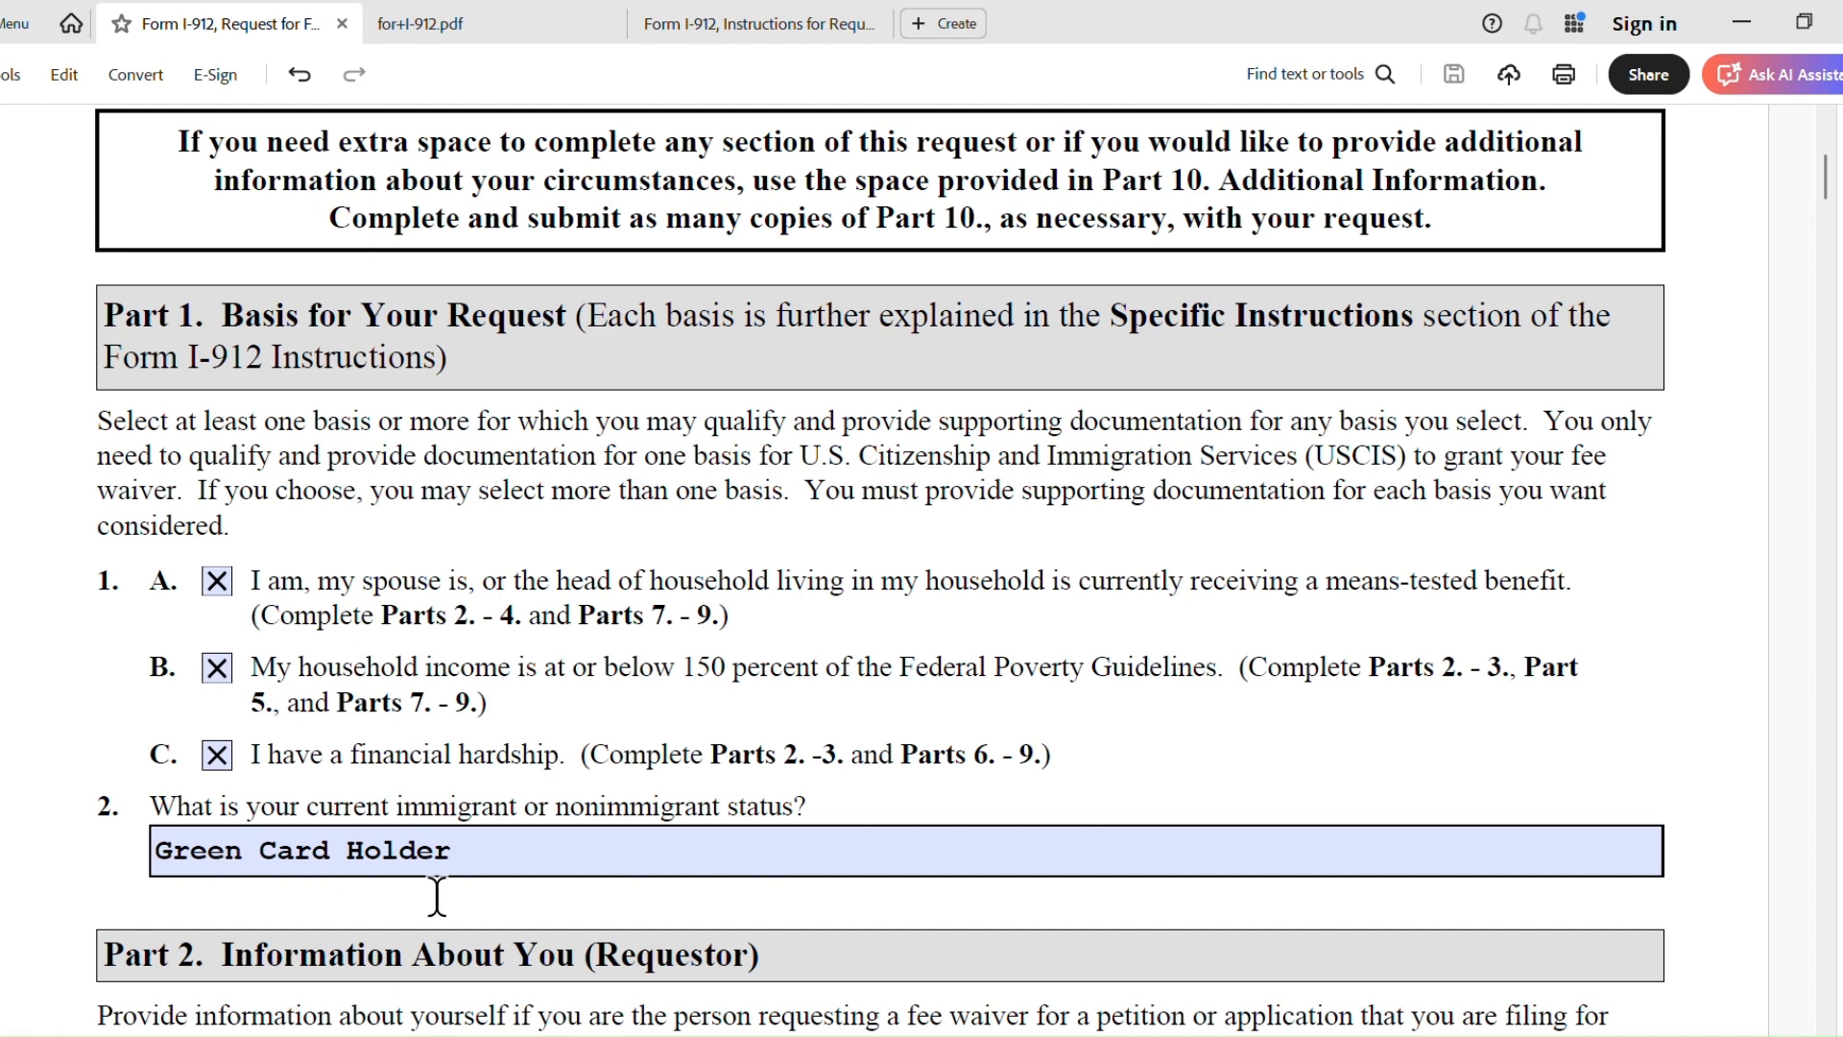
pyautogui.scroll(-5, 504, 869)
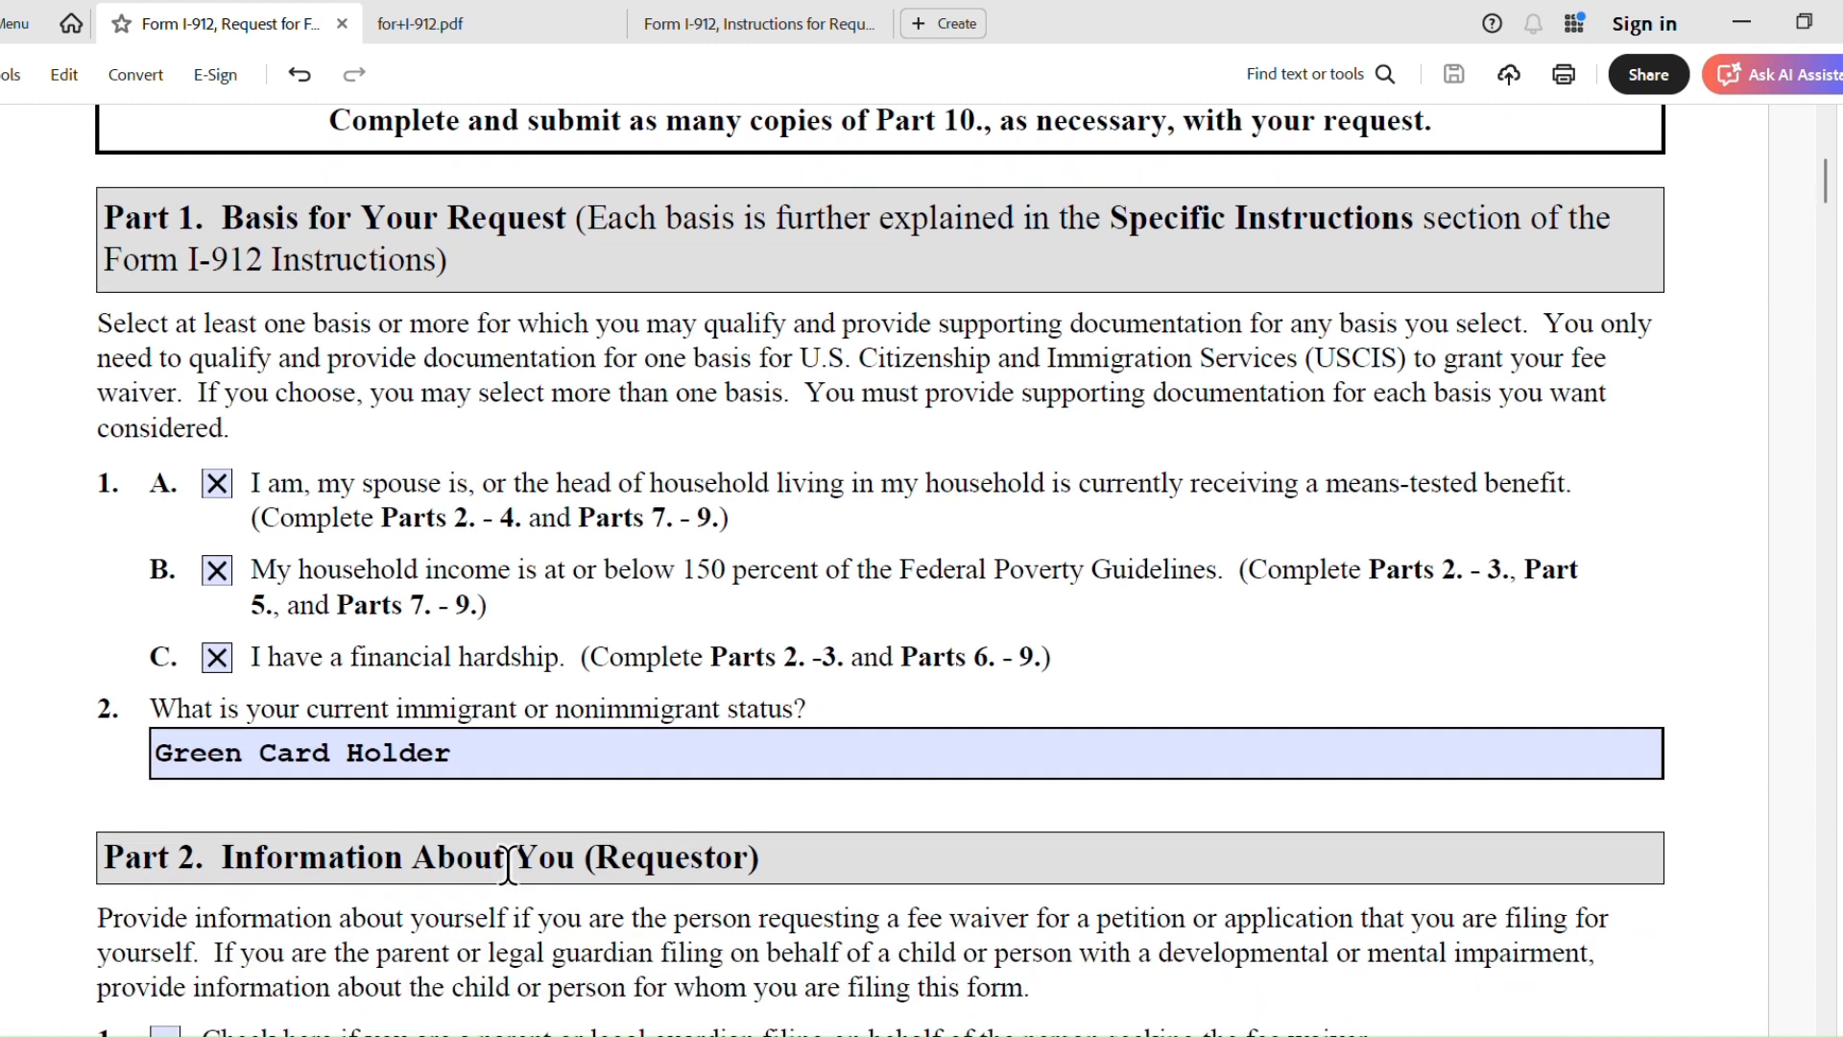
# - Review the Full Name and Other Names Used entries in Part 2 of the fee waiver request
pyautogui.scroll(-2, 508, 862)
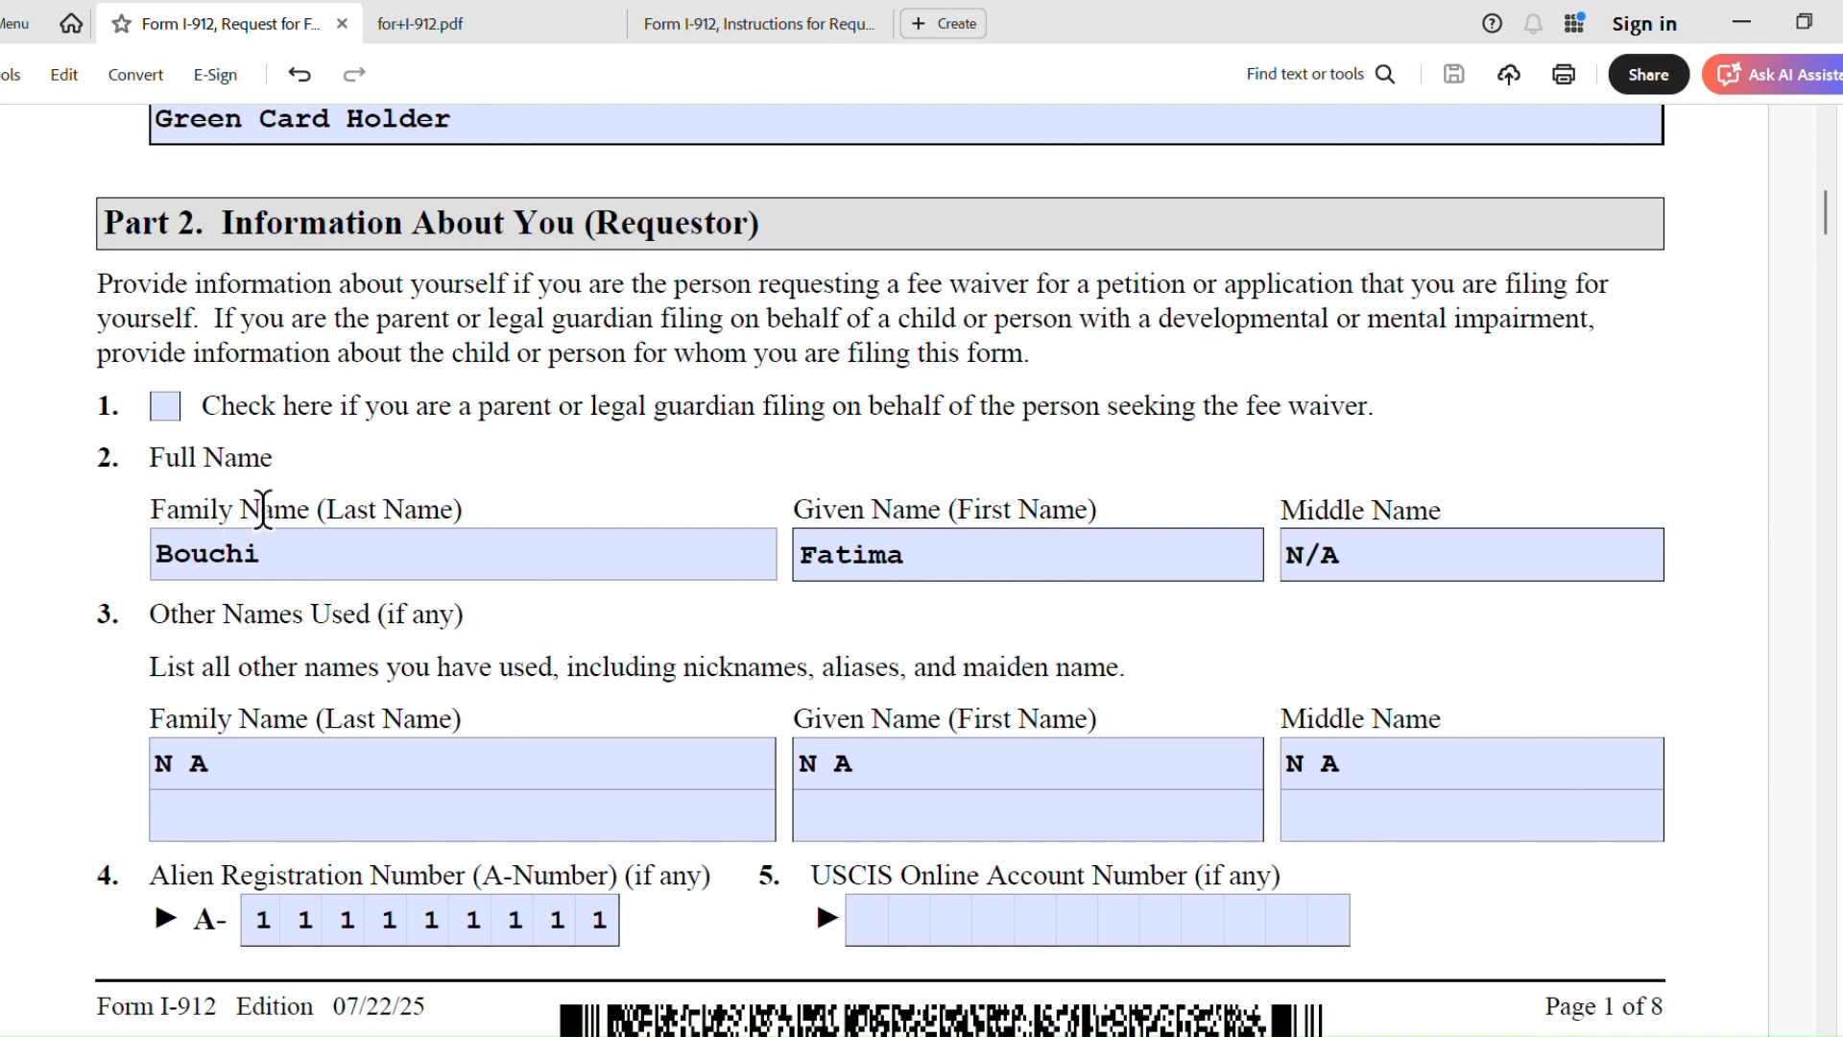
pyautogui.click(285, 564)
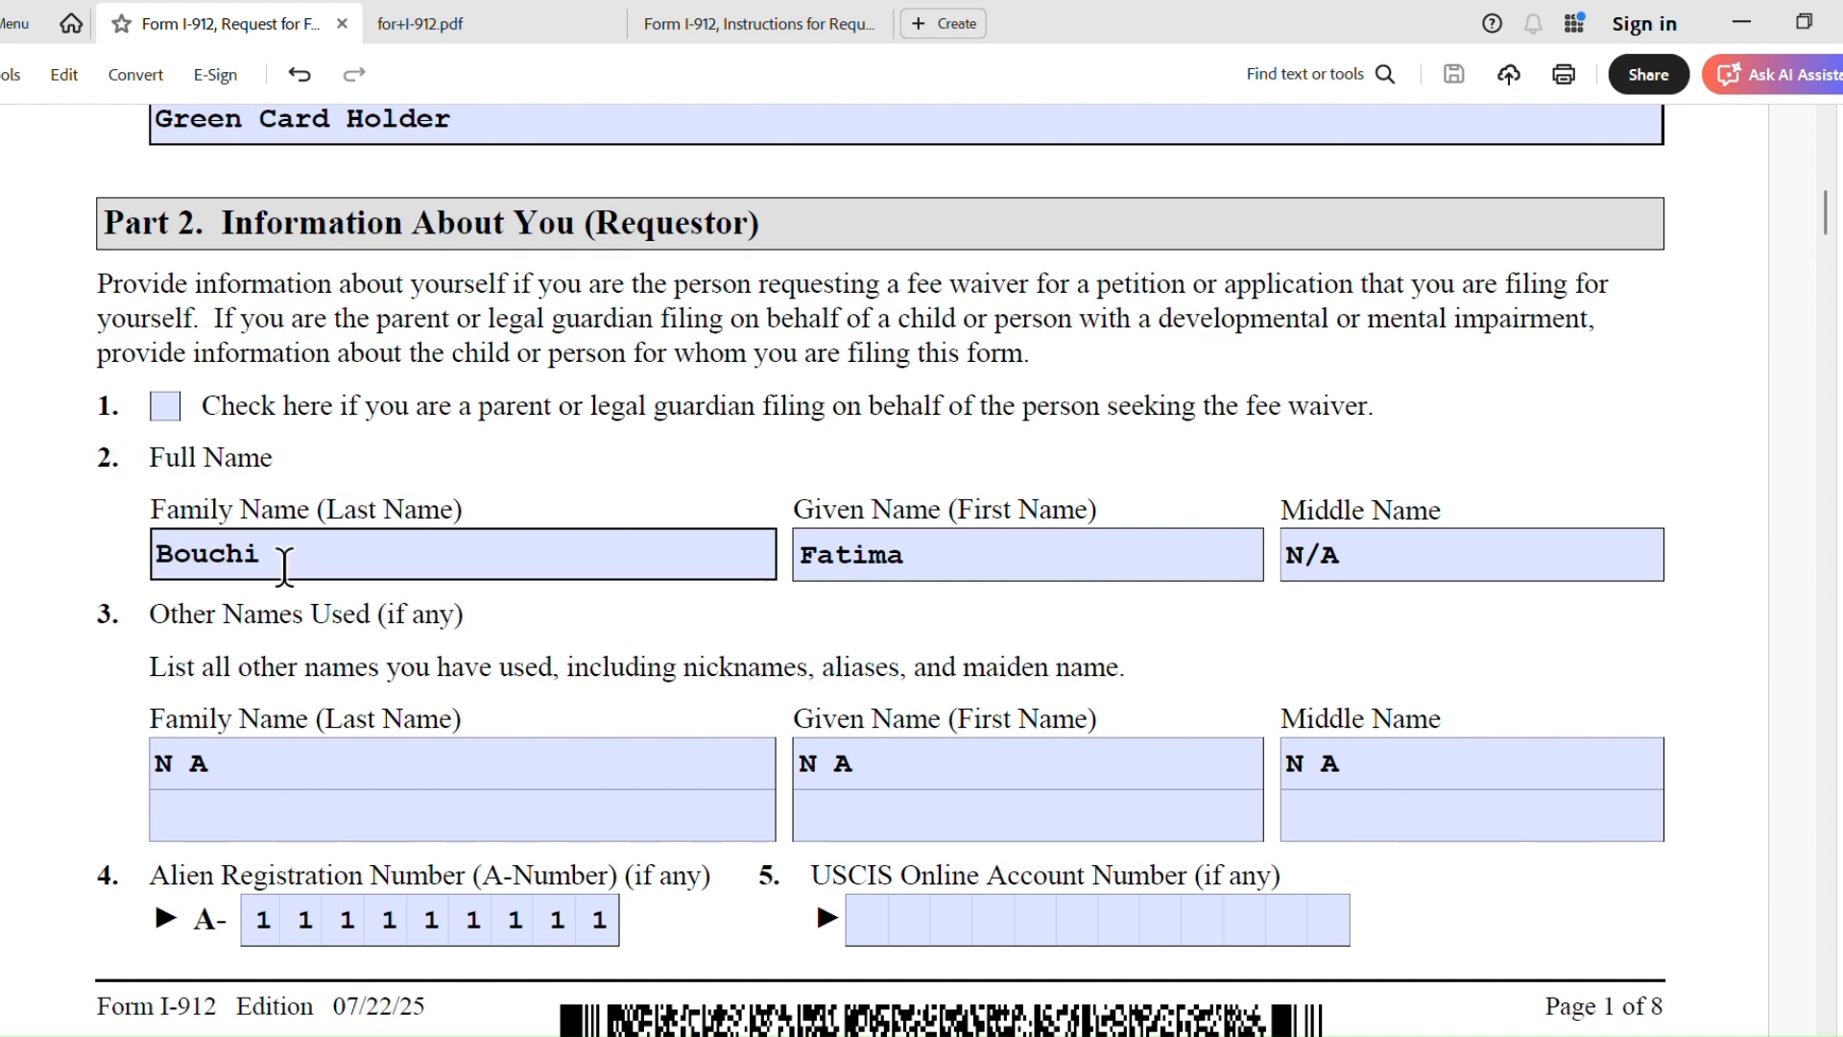
pyautogui.click(908, 554)
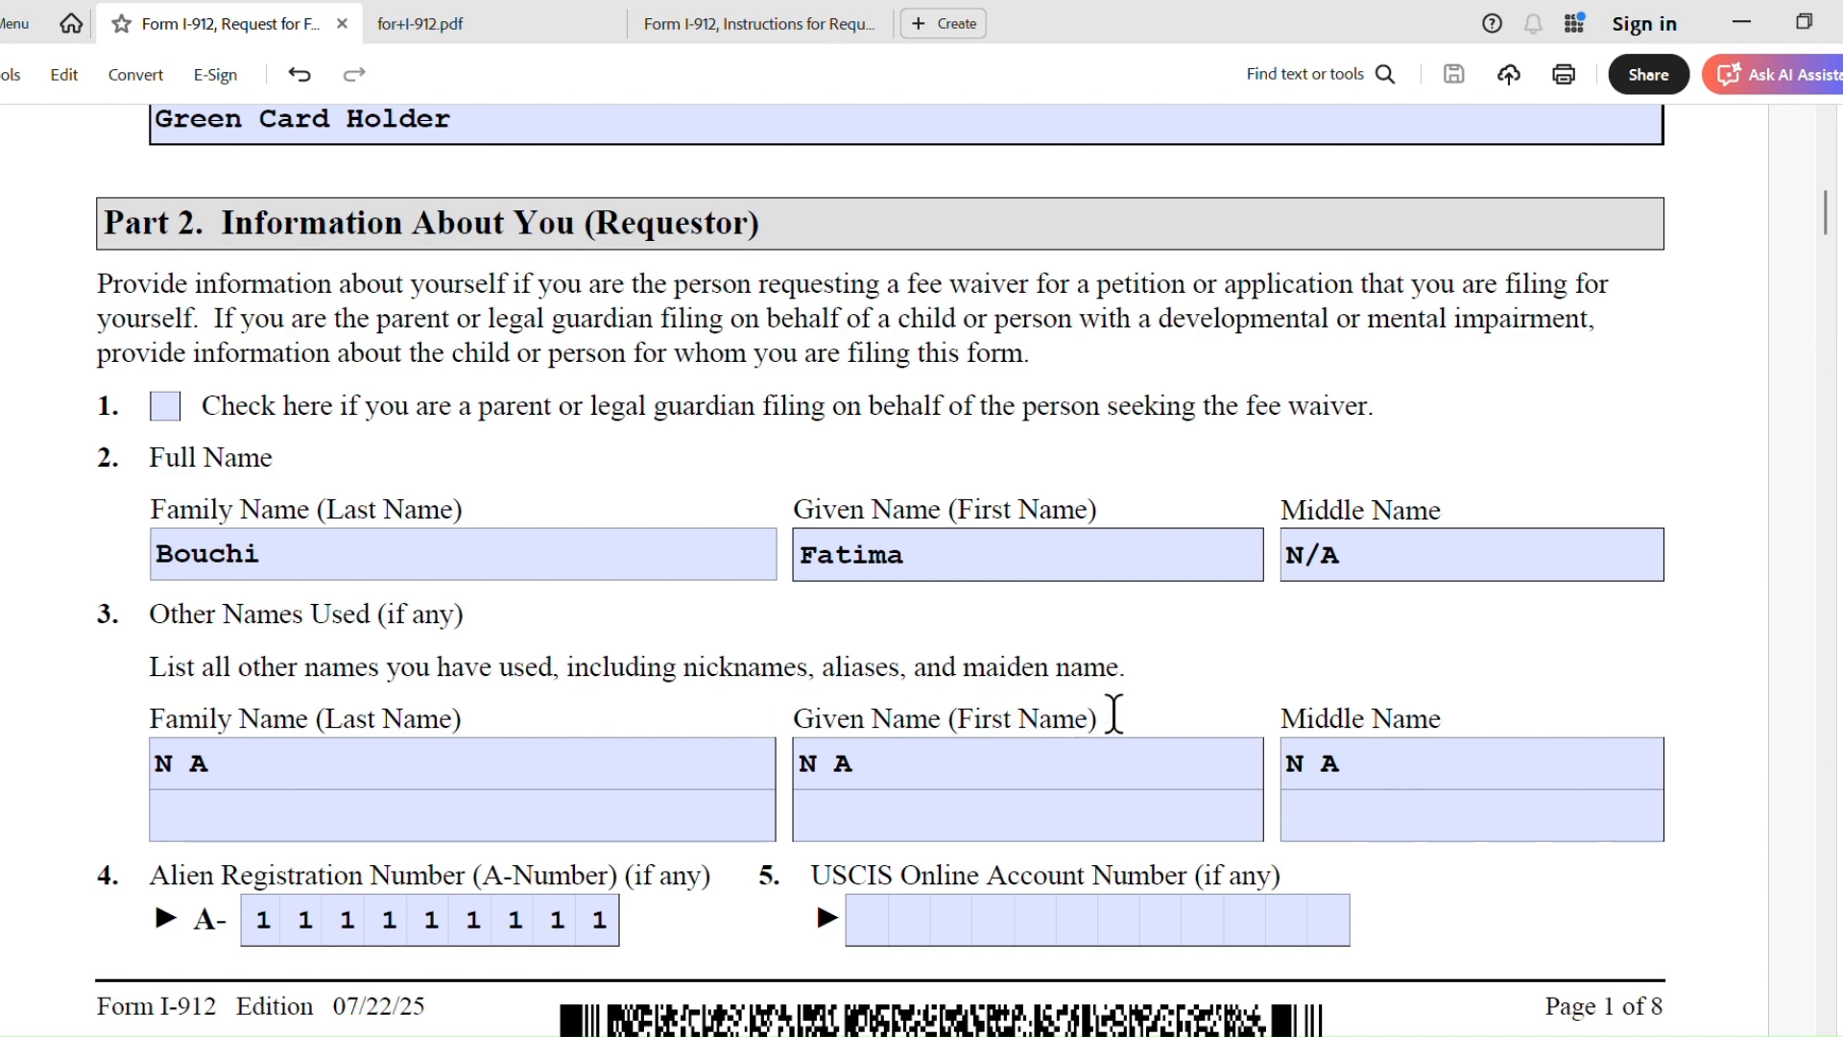
pyautogui.click(407, 767)
pyautogui.click(892, 776)
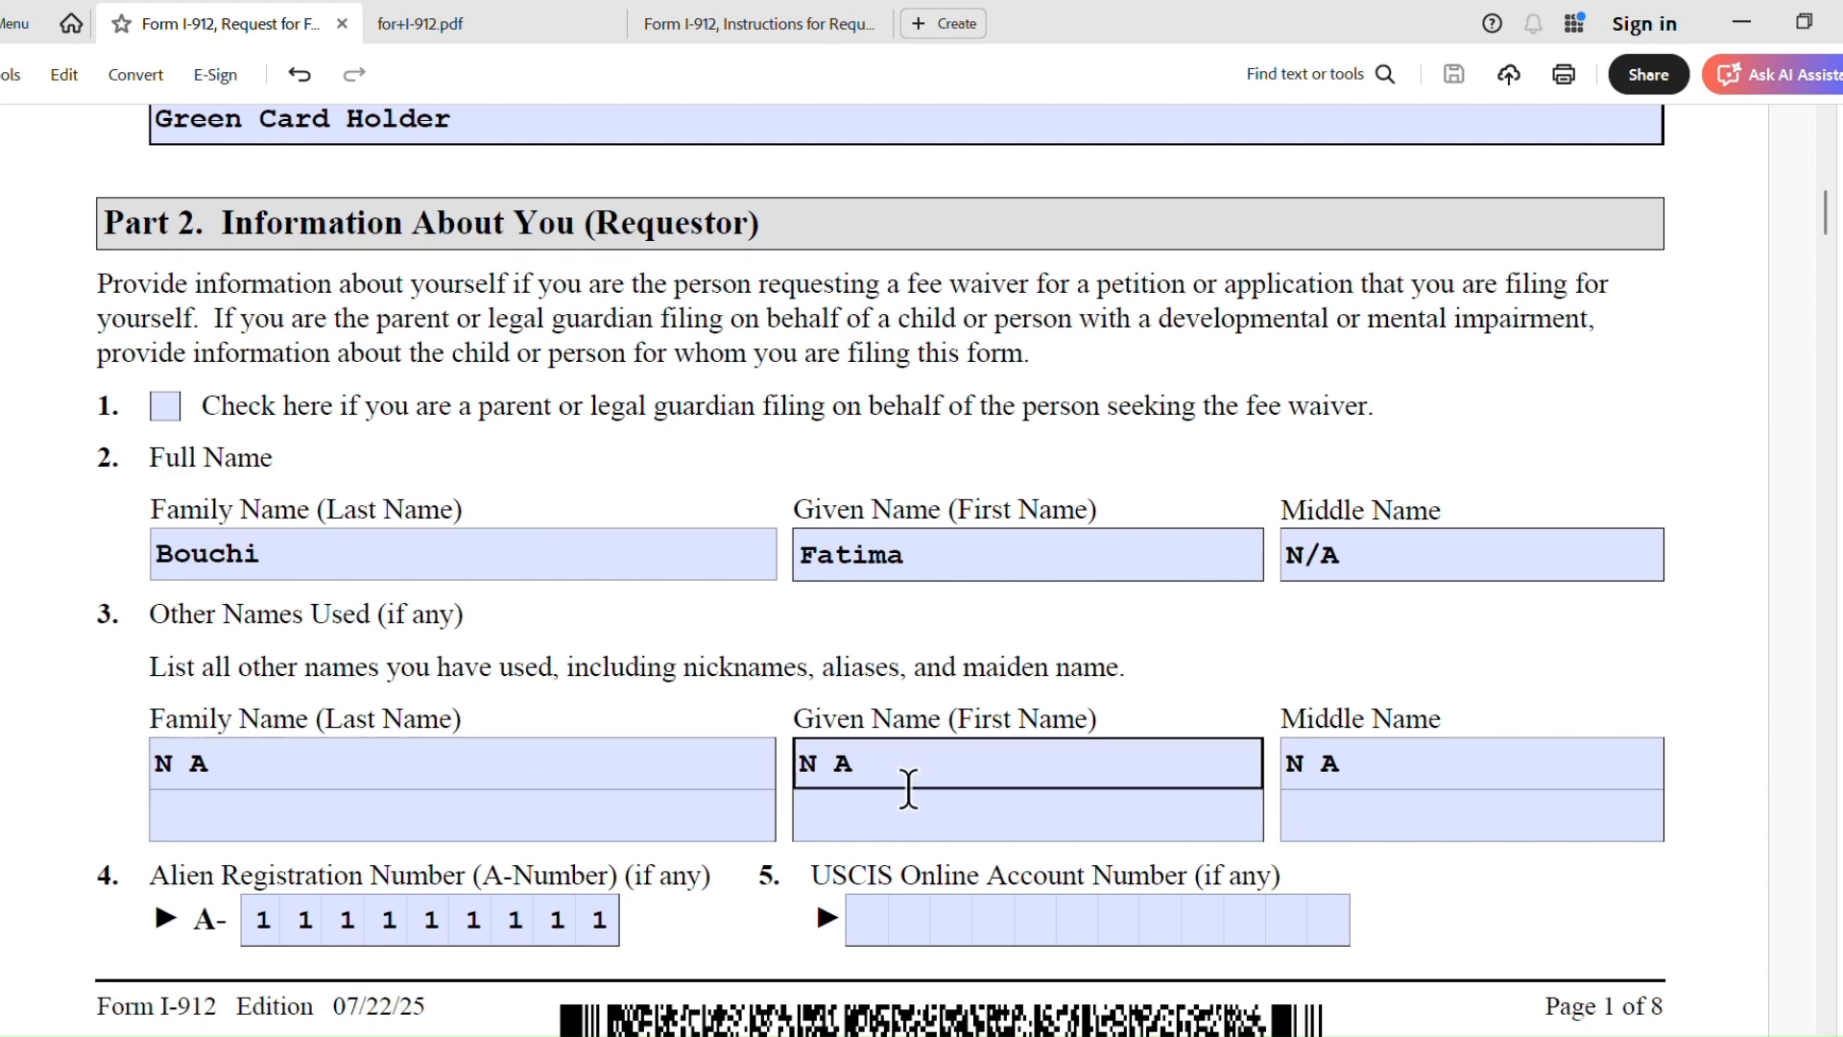
pyautogui.click(1506, 769)
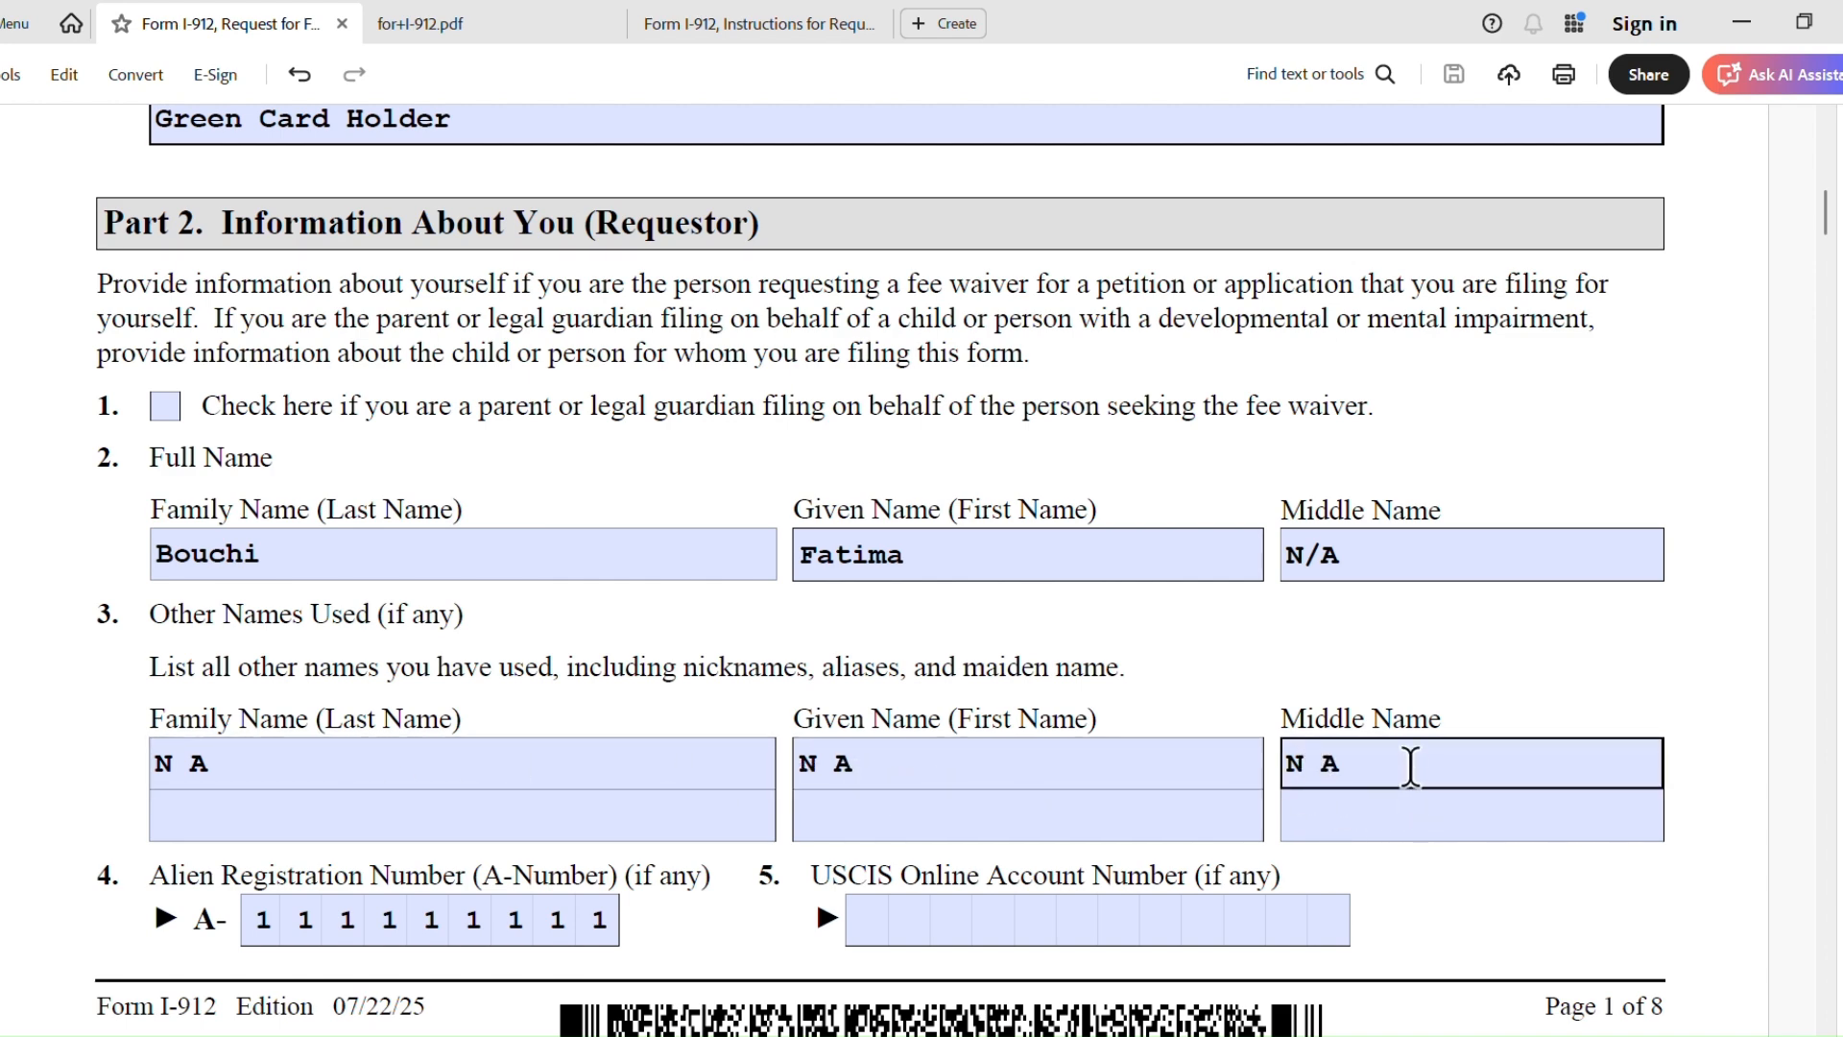
pyautogui.click(1024, 774)
pyautogui.click(213, 785)
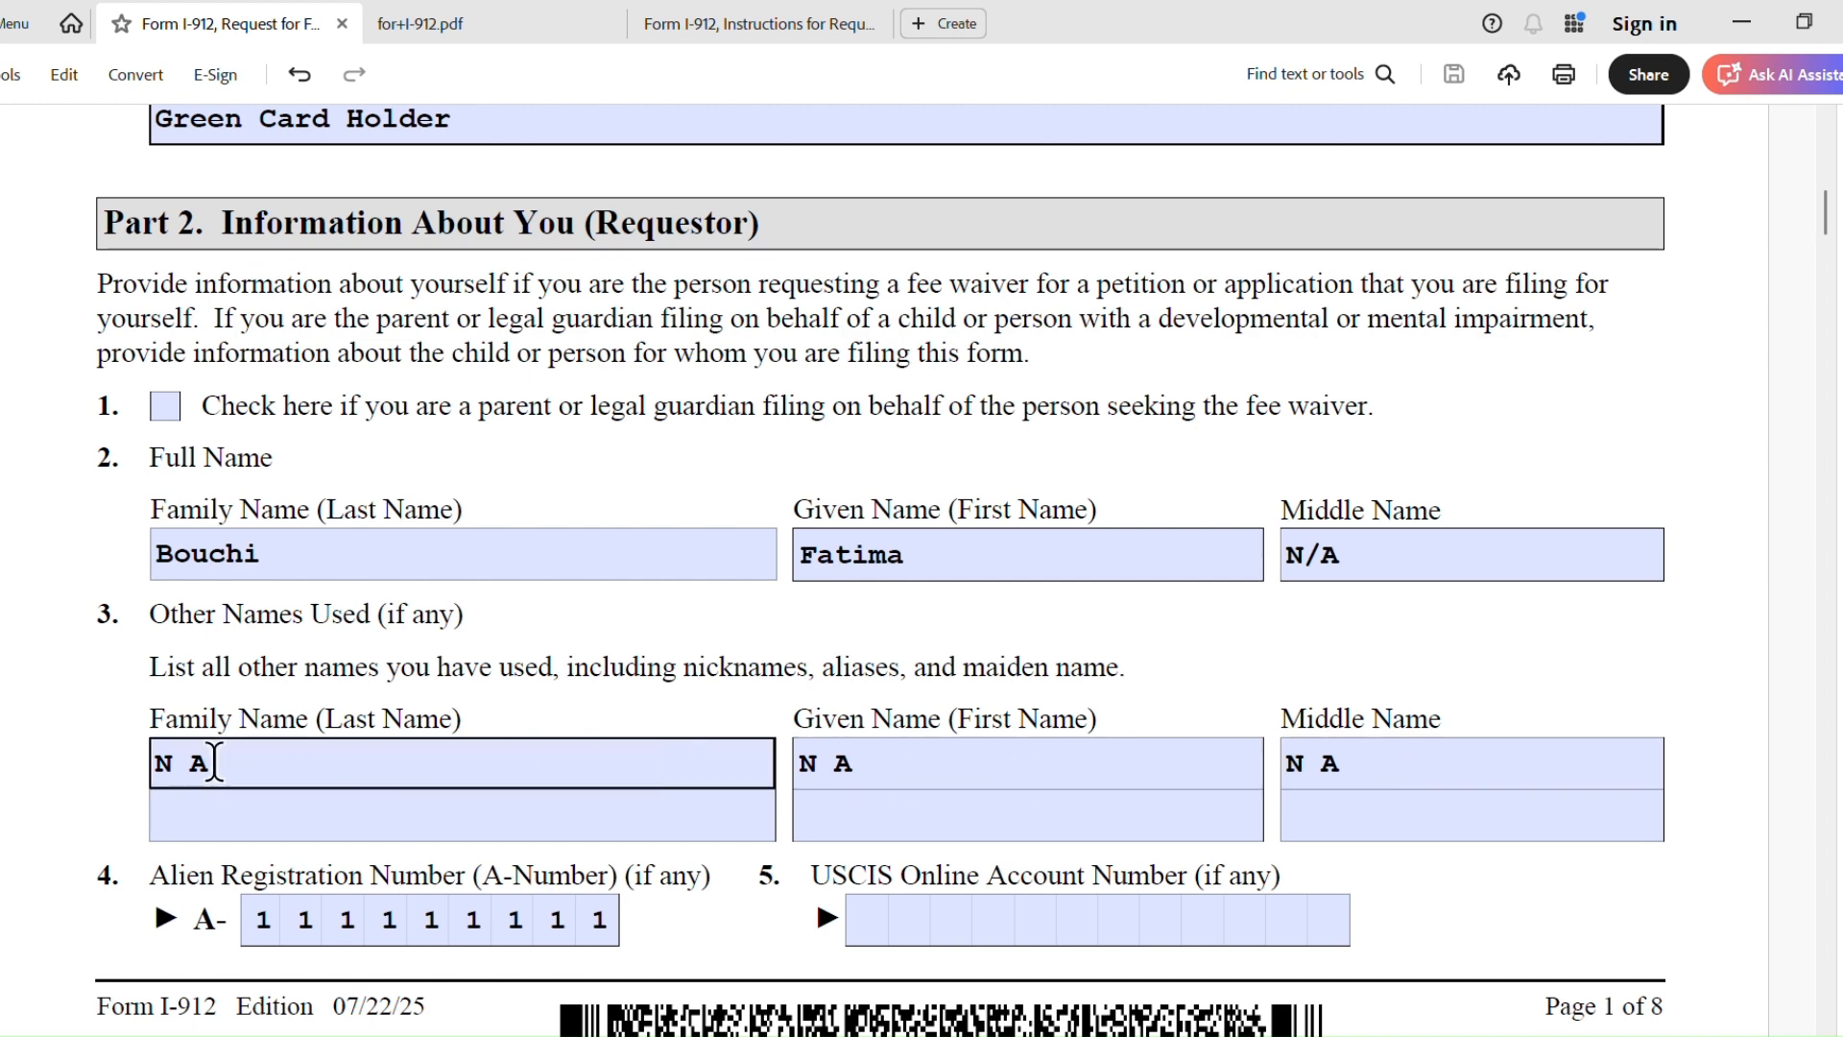
pyautogui.click(210, 755)
pyautogui.click(1113, 787)
pyautogui.scroll(-1, 190, 791)
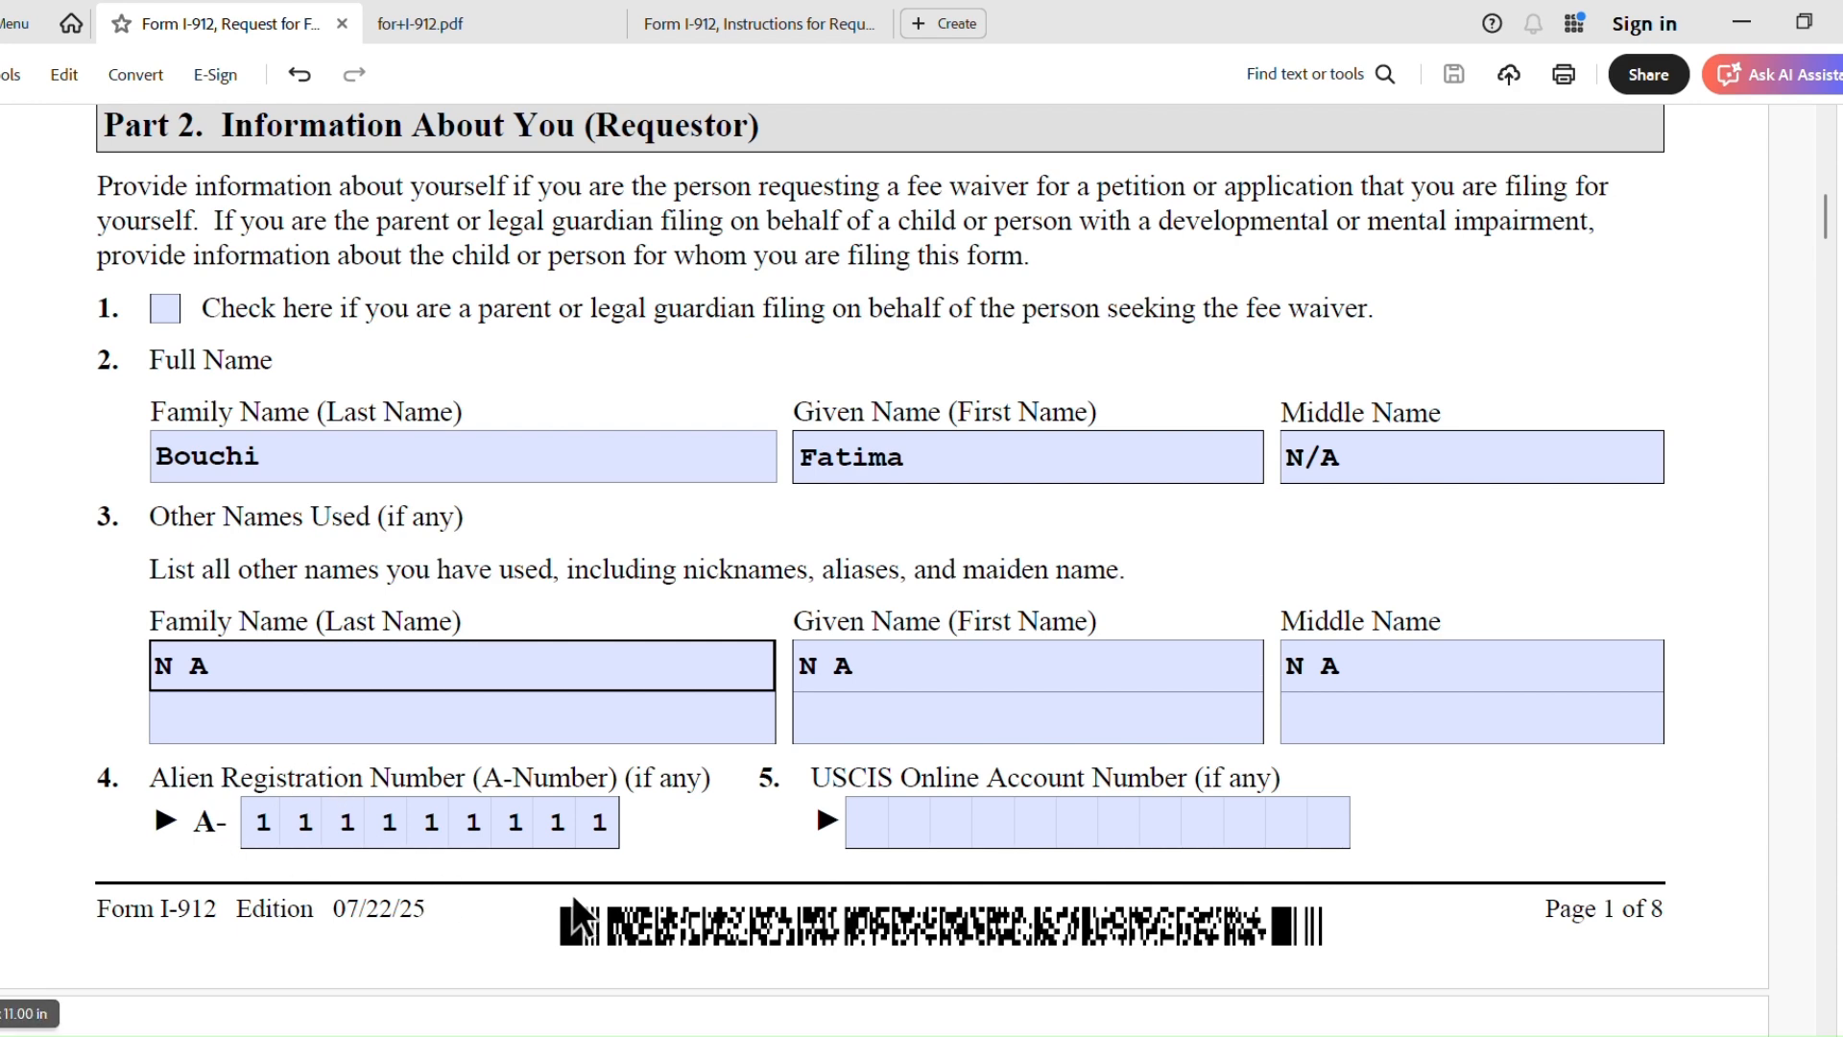
# - Consult the sample permanent resident card in for+I-912.pdf for the A-Number's location, and return to the fee waiver form
pyautogui.click(527, 29)
pyautogui.scroll(-7, 1052, 658)
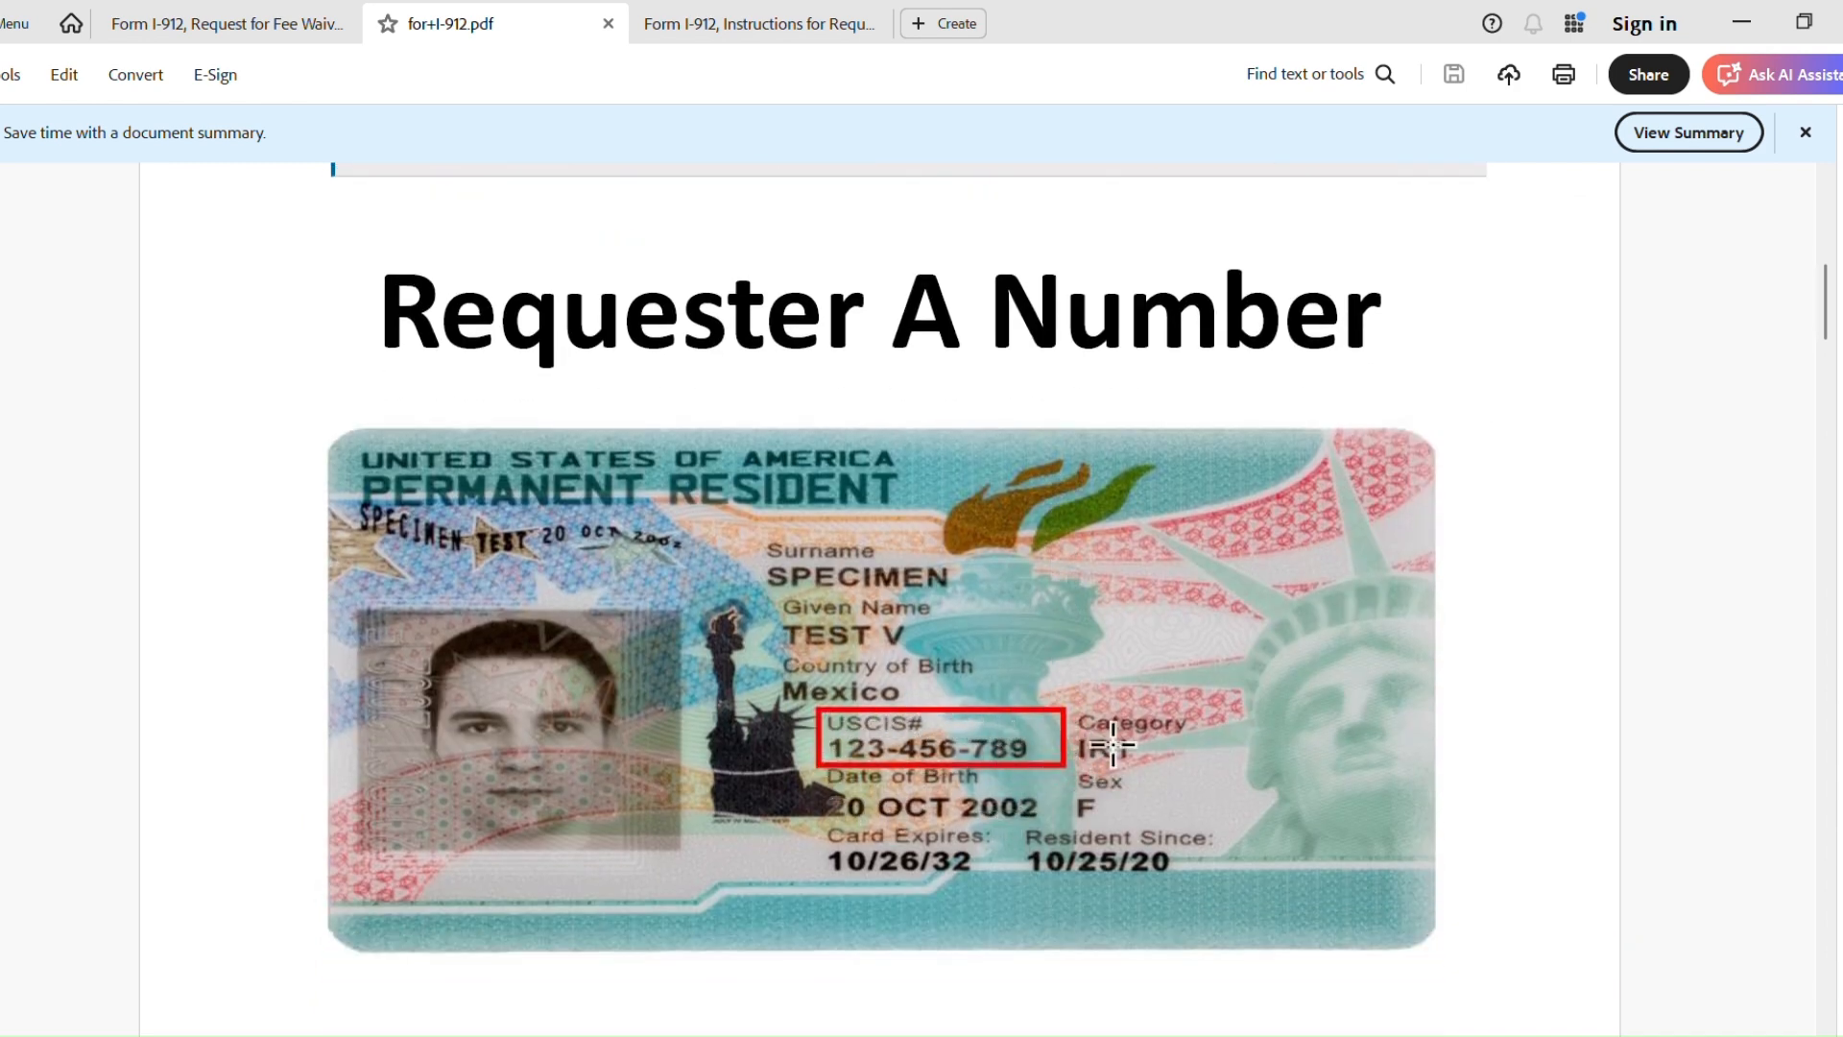
pyautogui.click(263, 29)
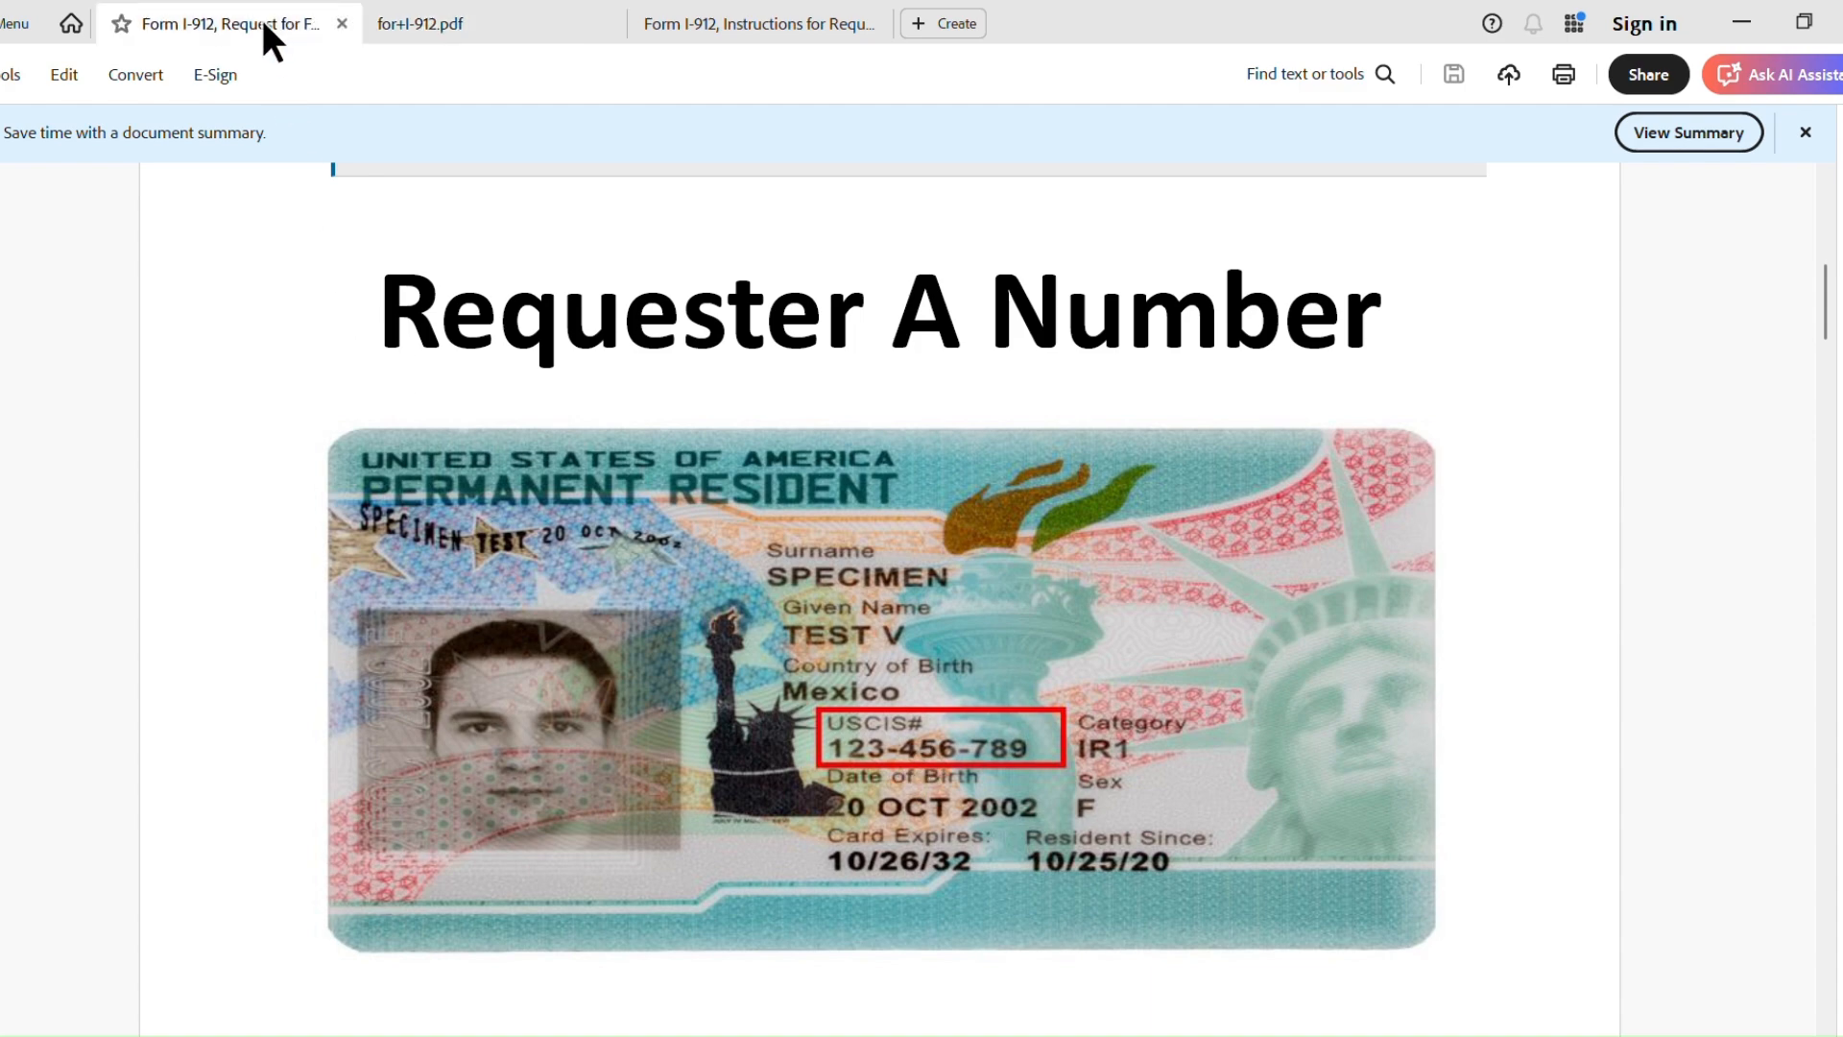
pyautogui.click(1227, 721)
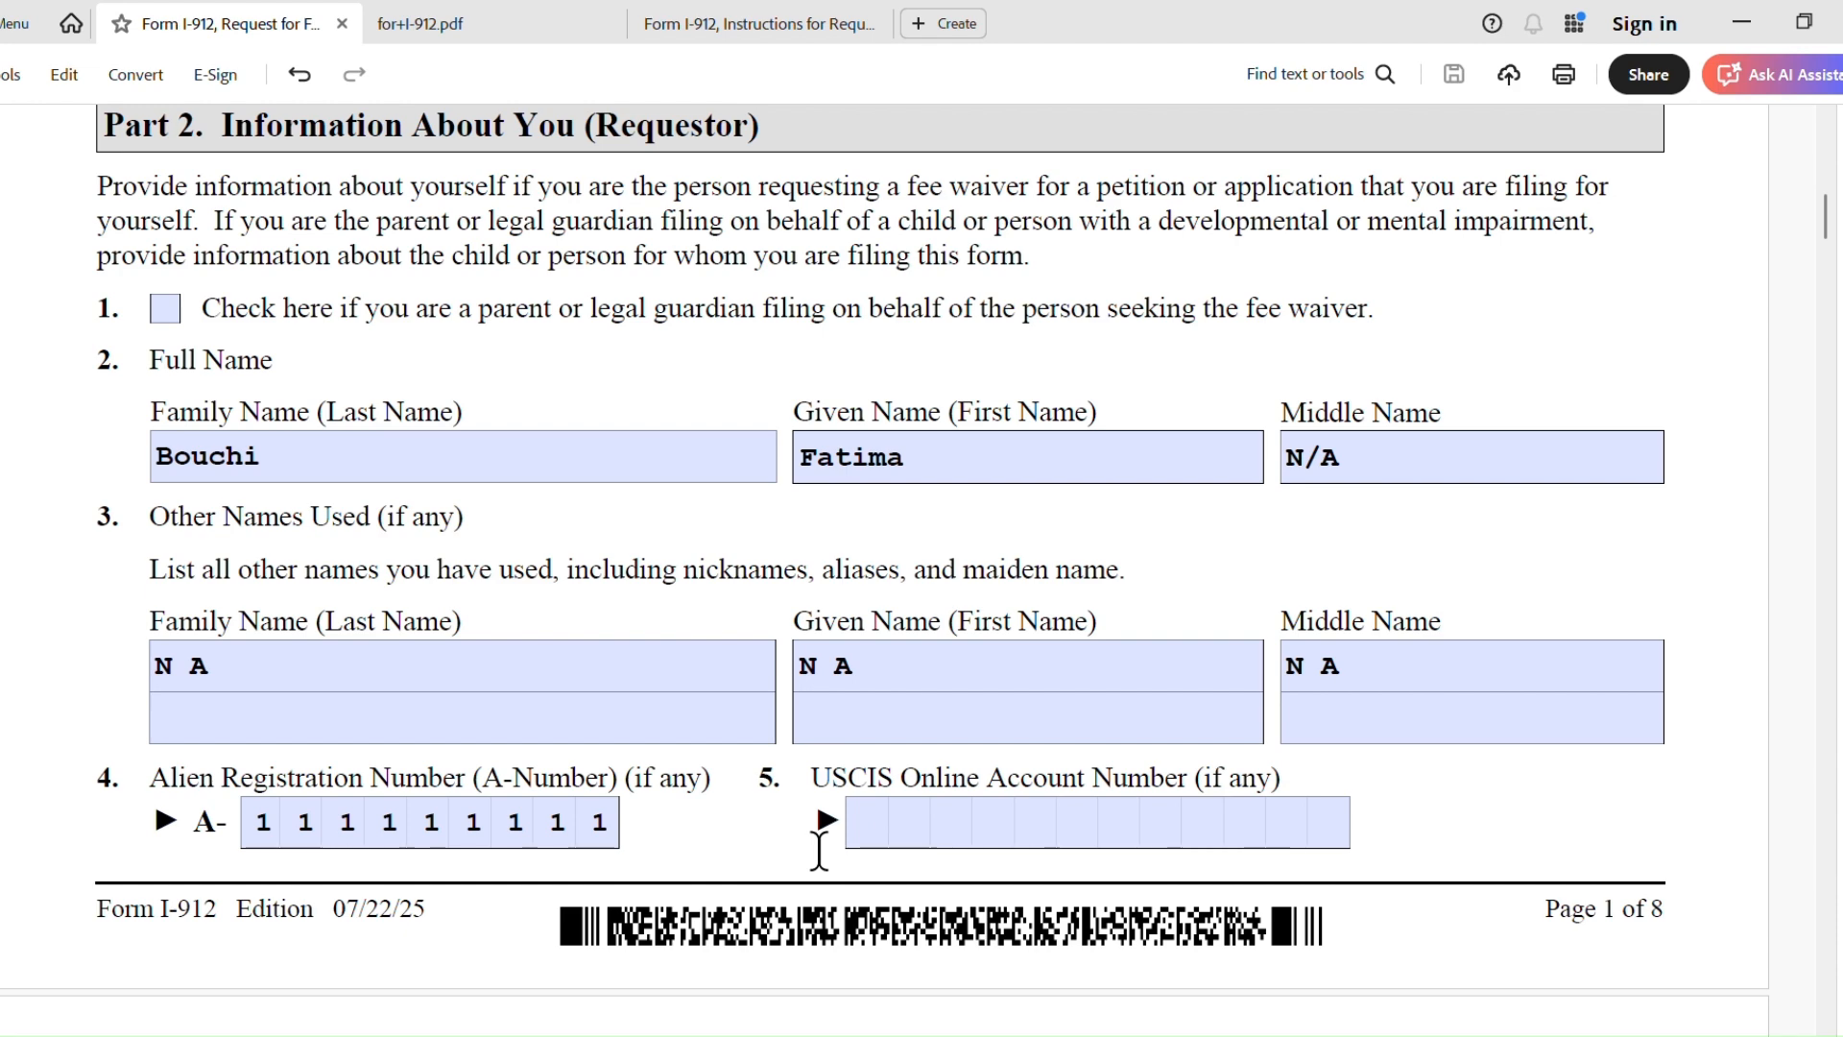
# - Review the rest of Part 2, from the USCIS online account number to date of birth, Social Security number and marital status
pyautogui.scroll(-3, 833, 850)
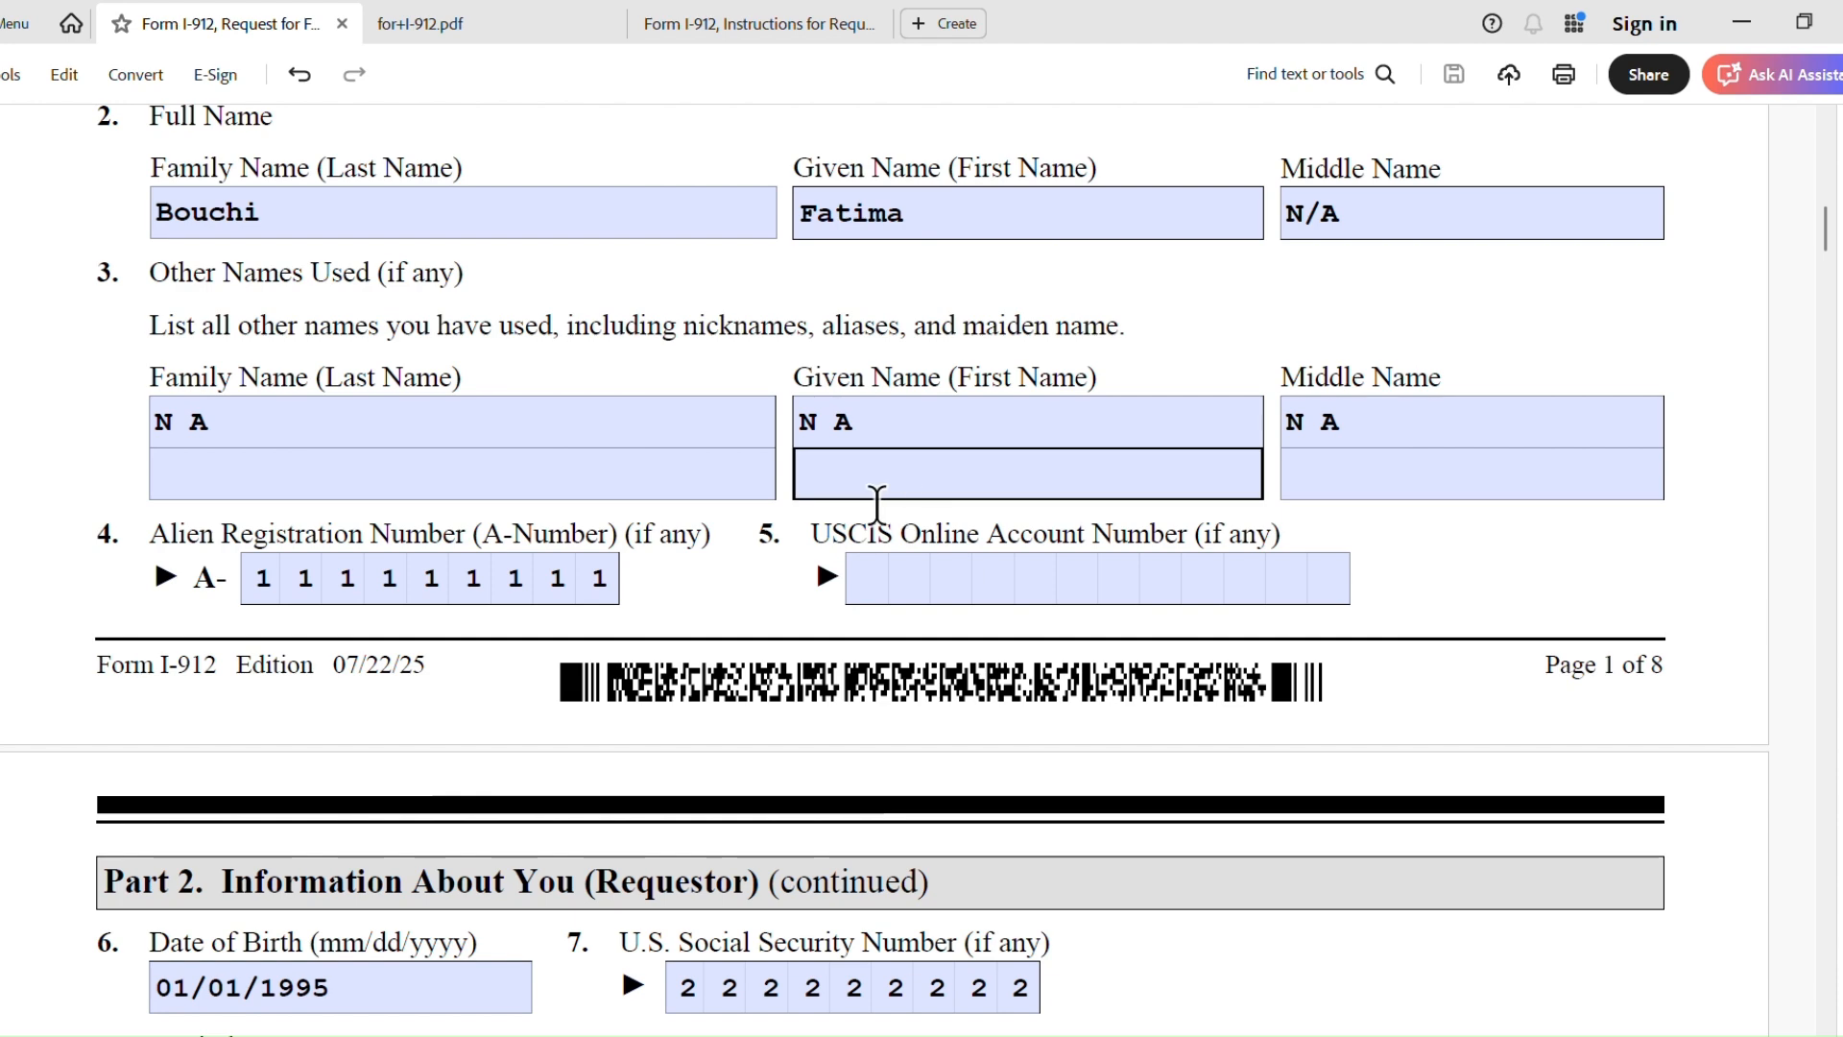
pyautogui.scroll(-2, 1015, 686)
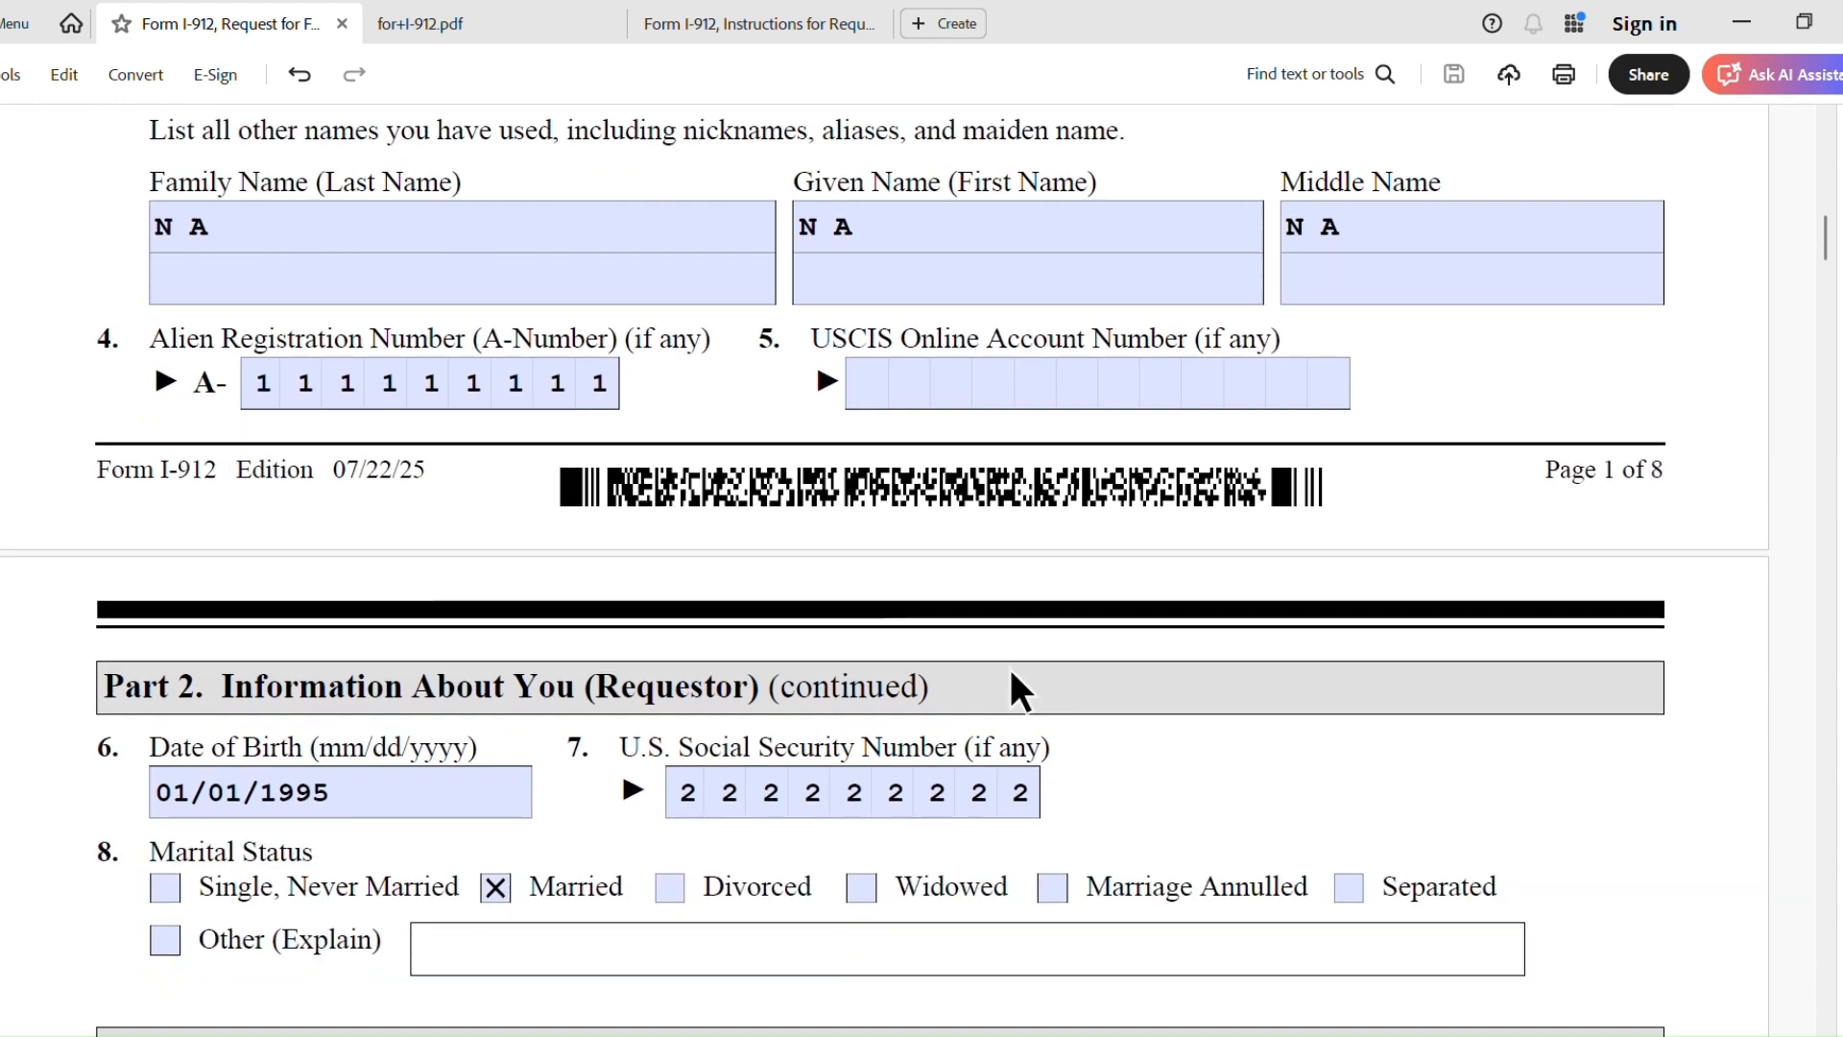
pyautogui.scroll(-4, 1010, 668)
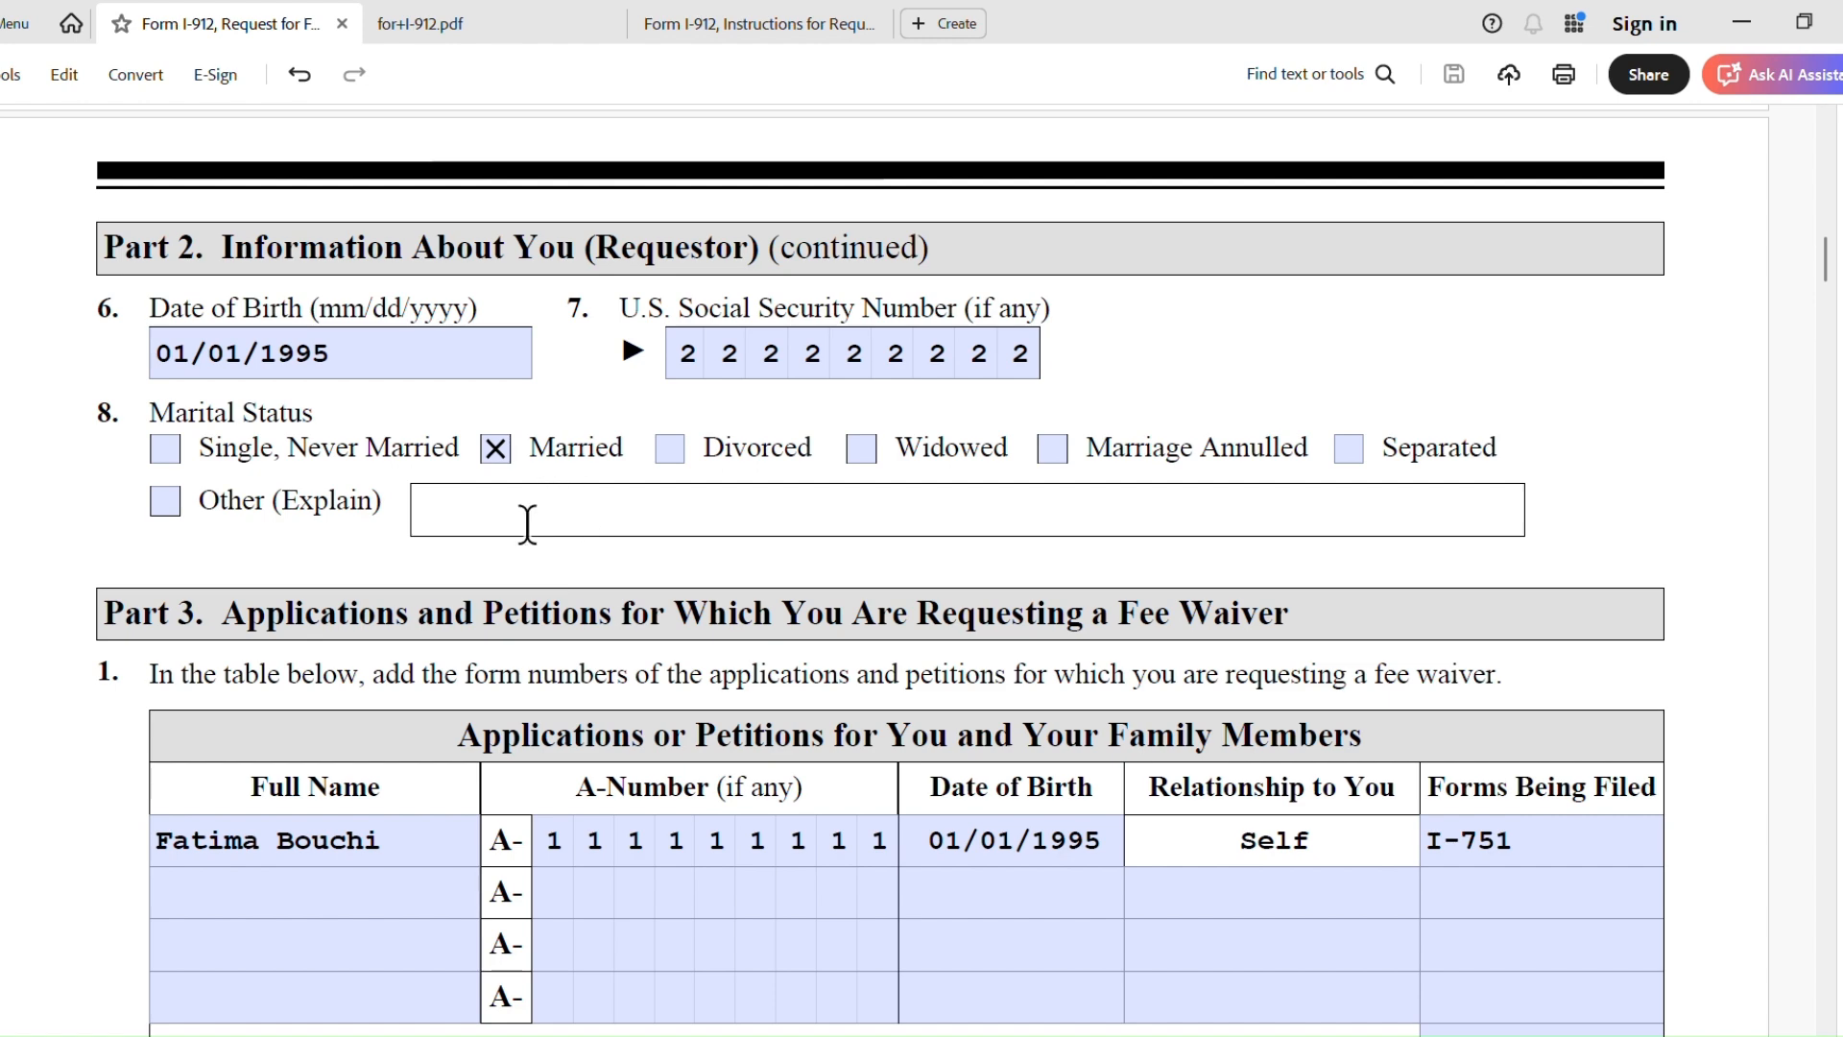
# - Review the Part 3 applications table and check the Forms Eligible for Fee Waiver list in the Form I-912 instructions
pyautogui.scroll(-3, 541, 556)
pyautogui.scroll(-2, 540, 566)
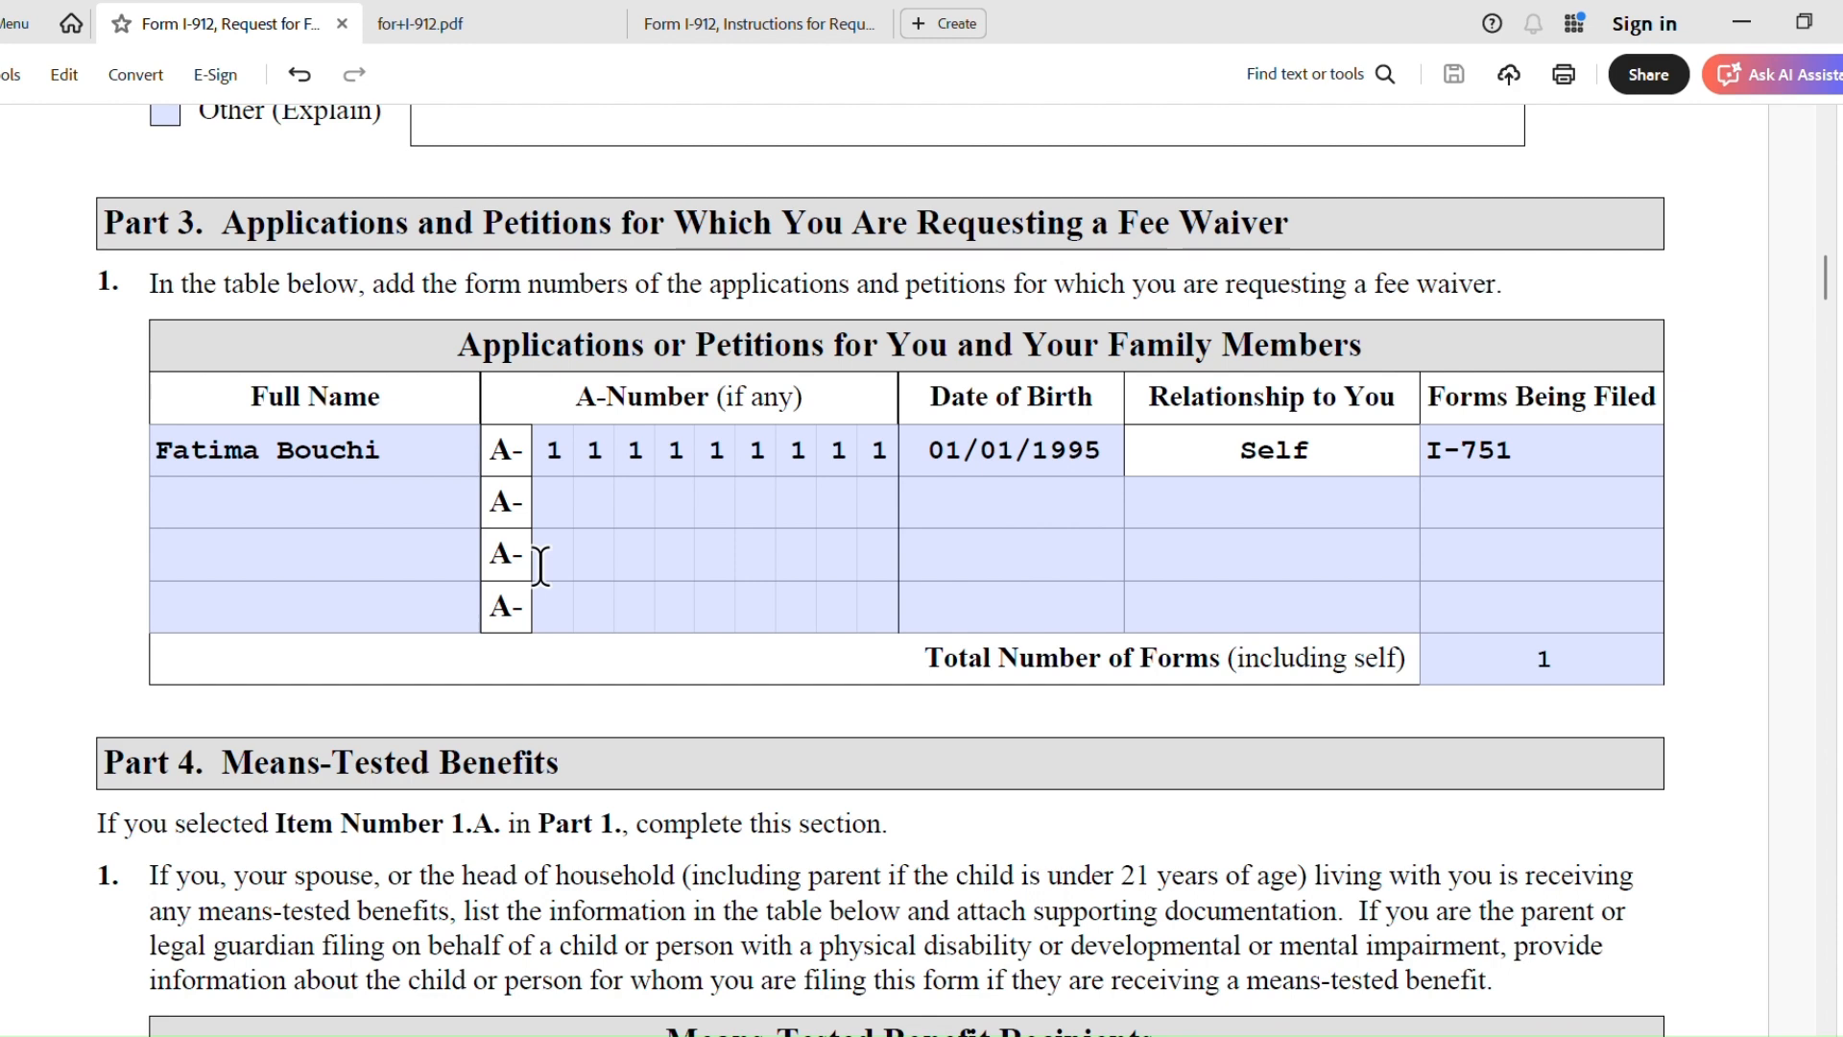
pyautogui.click(734, 41)
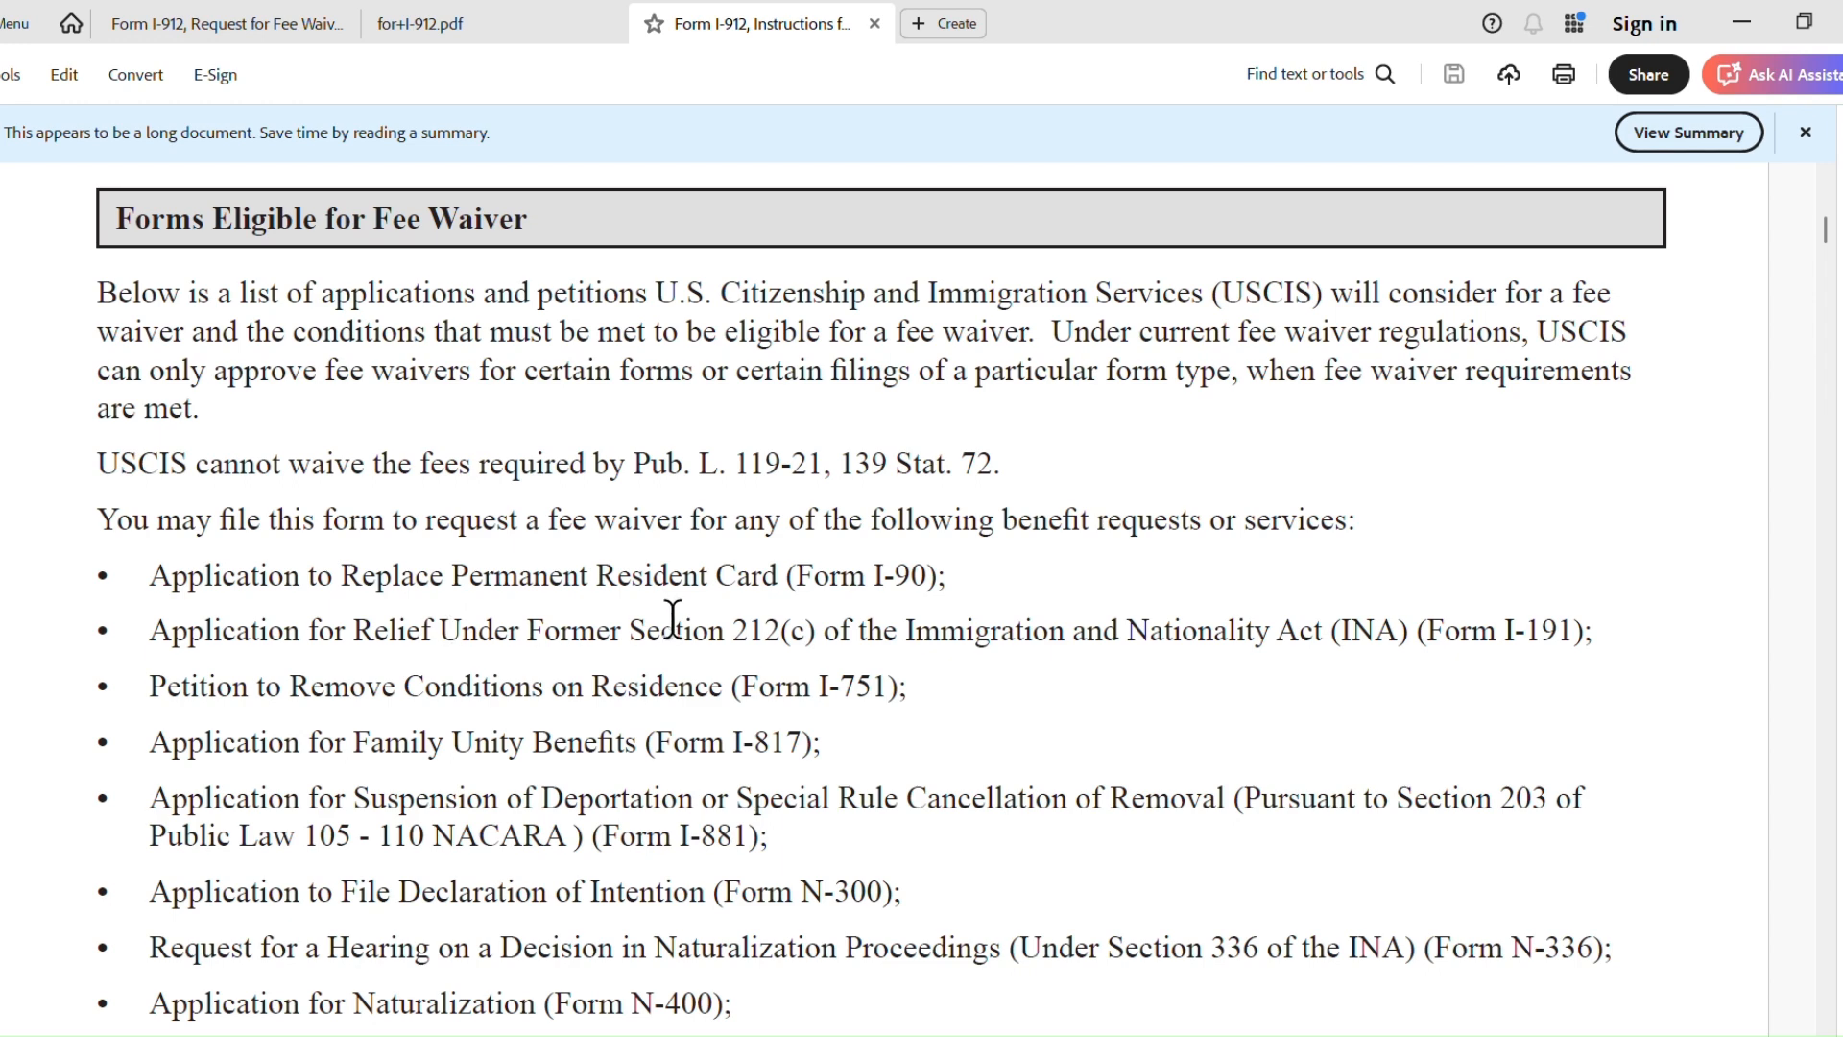
pyautogui.scroll(-3, 580, 617)
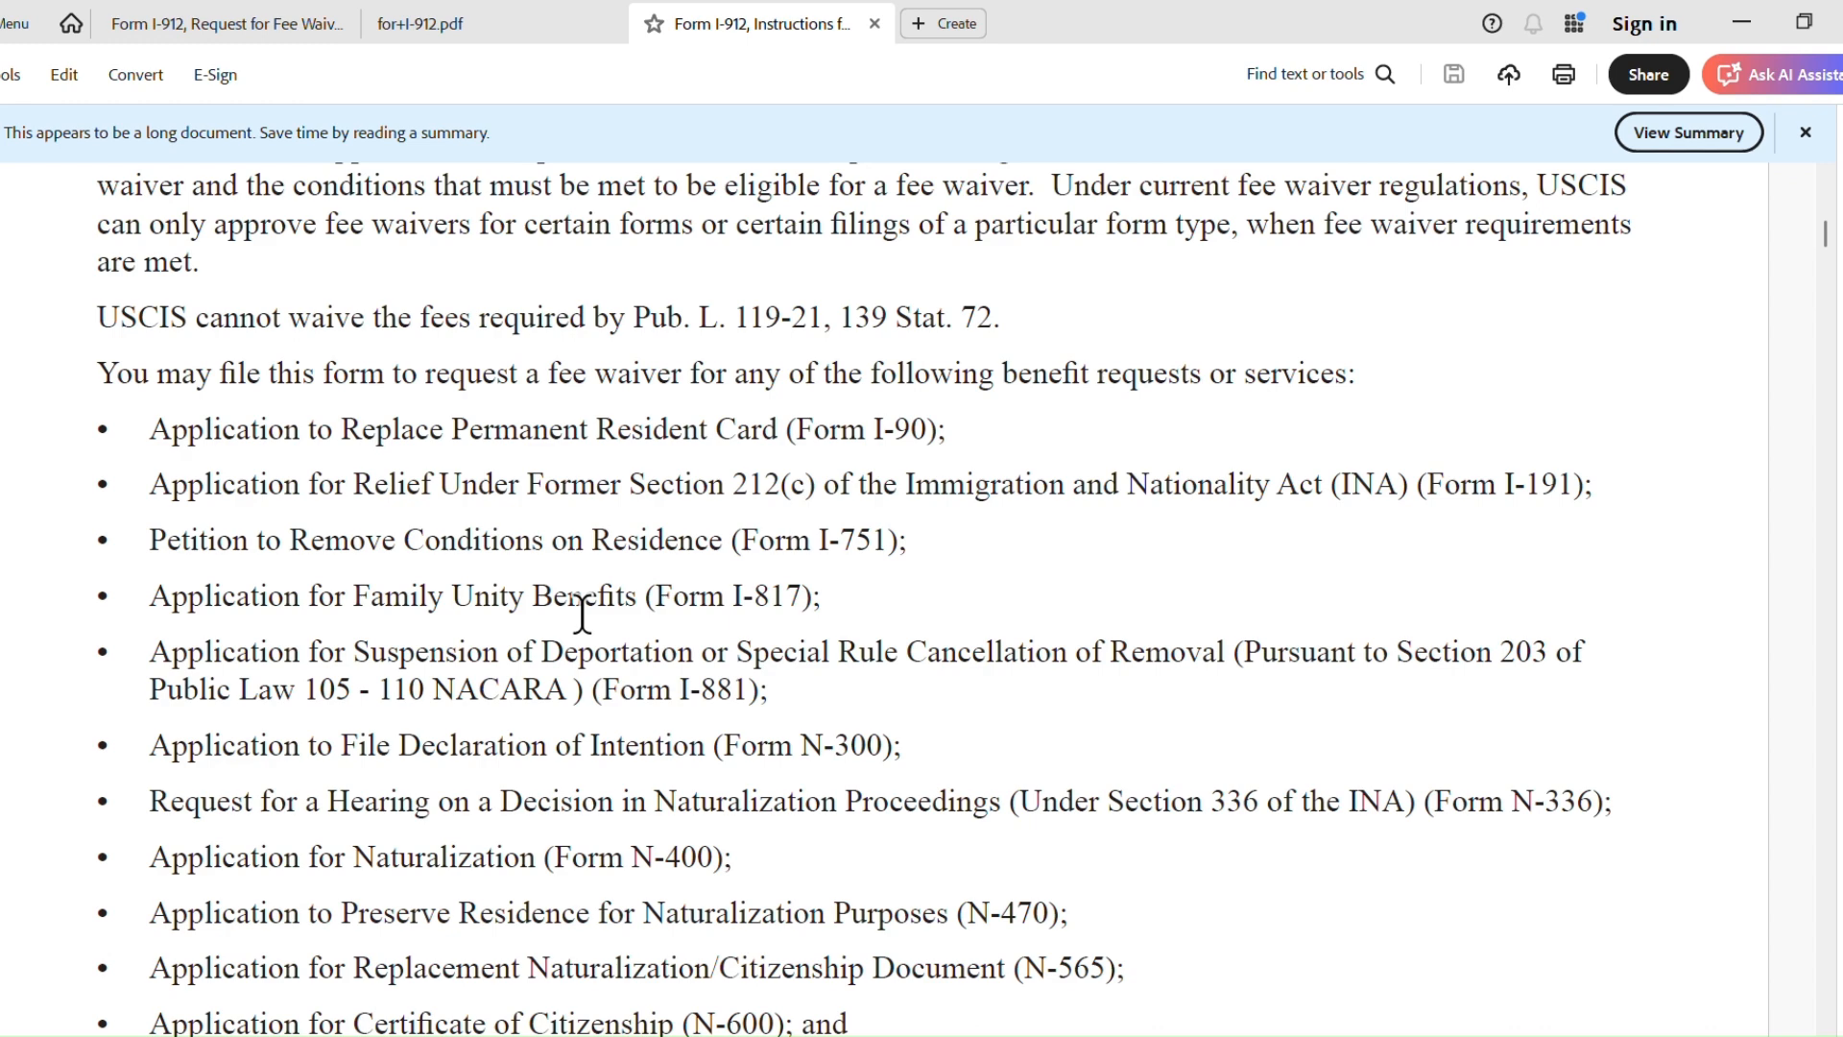
pyautogui.scroll(-9, 581, 616)
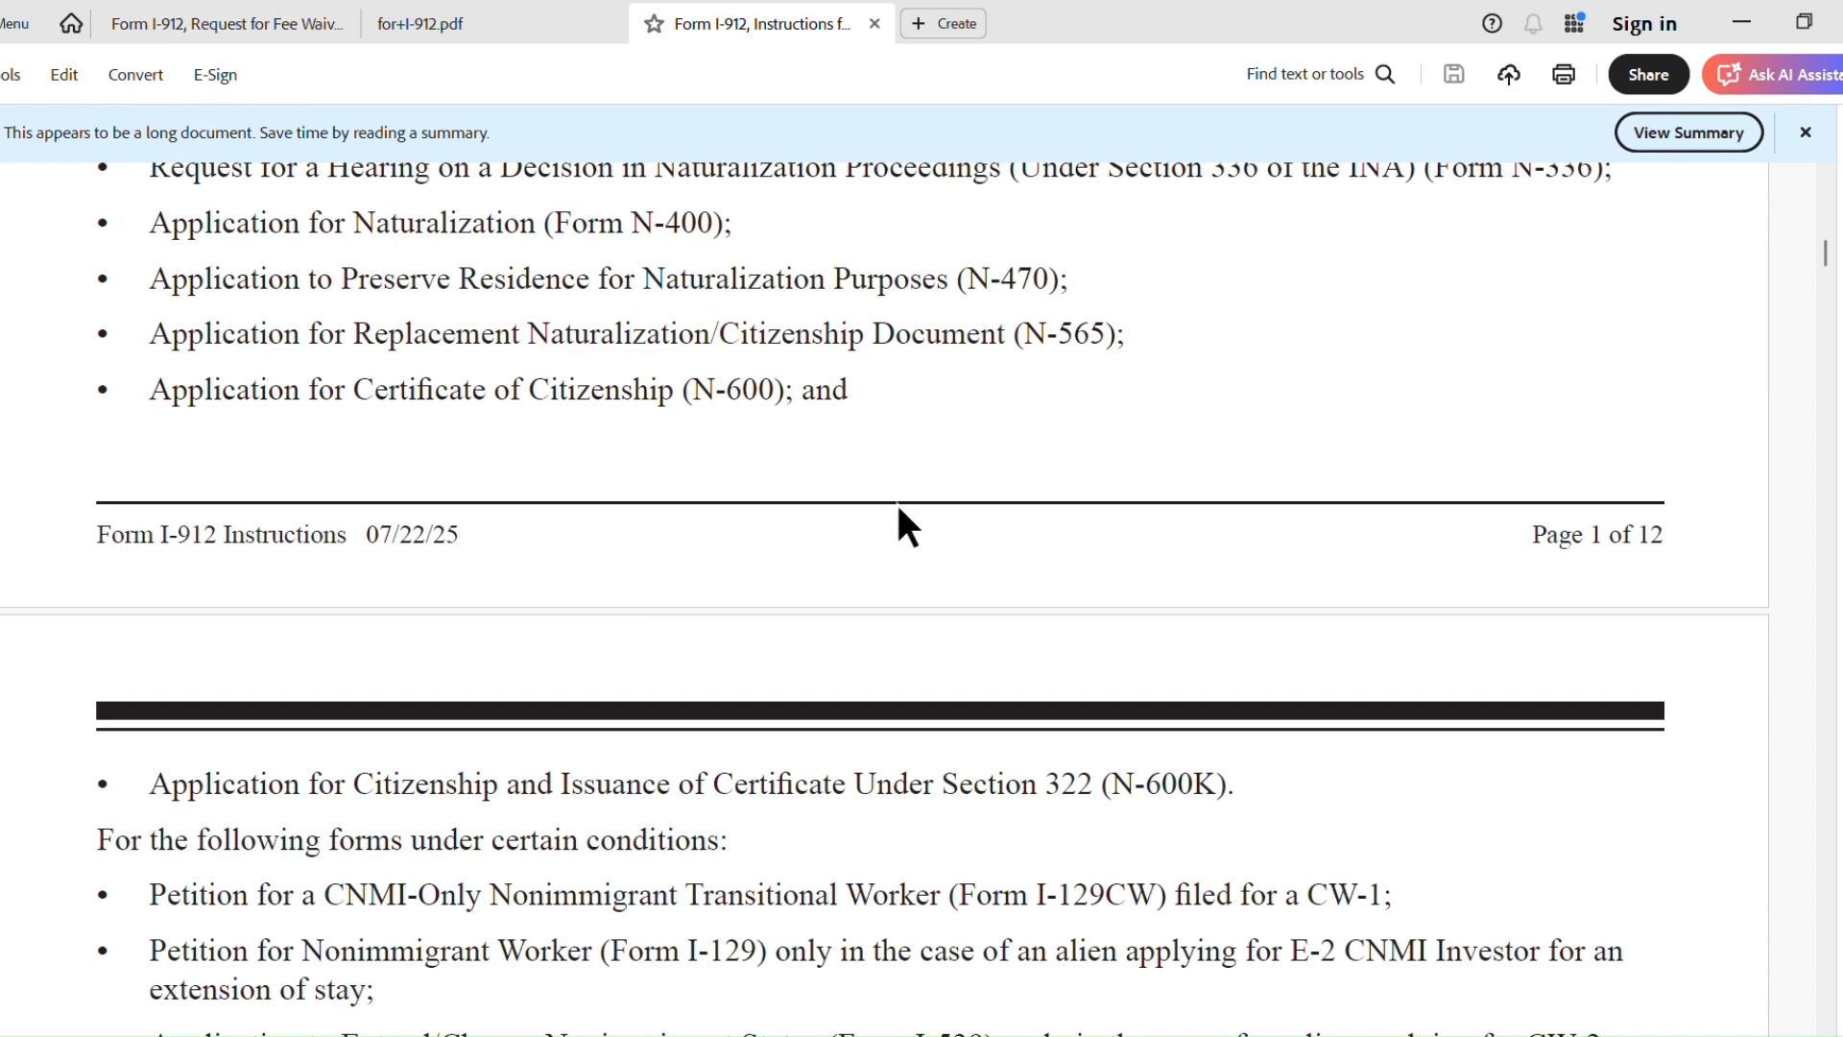
pyautogui.click(228, 38)
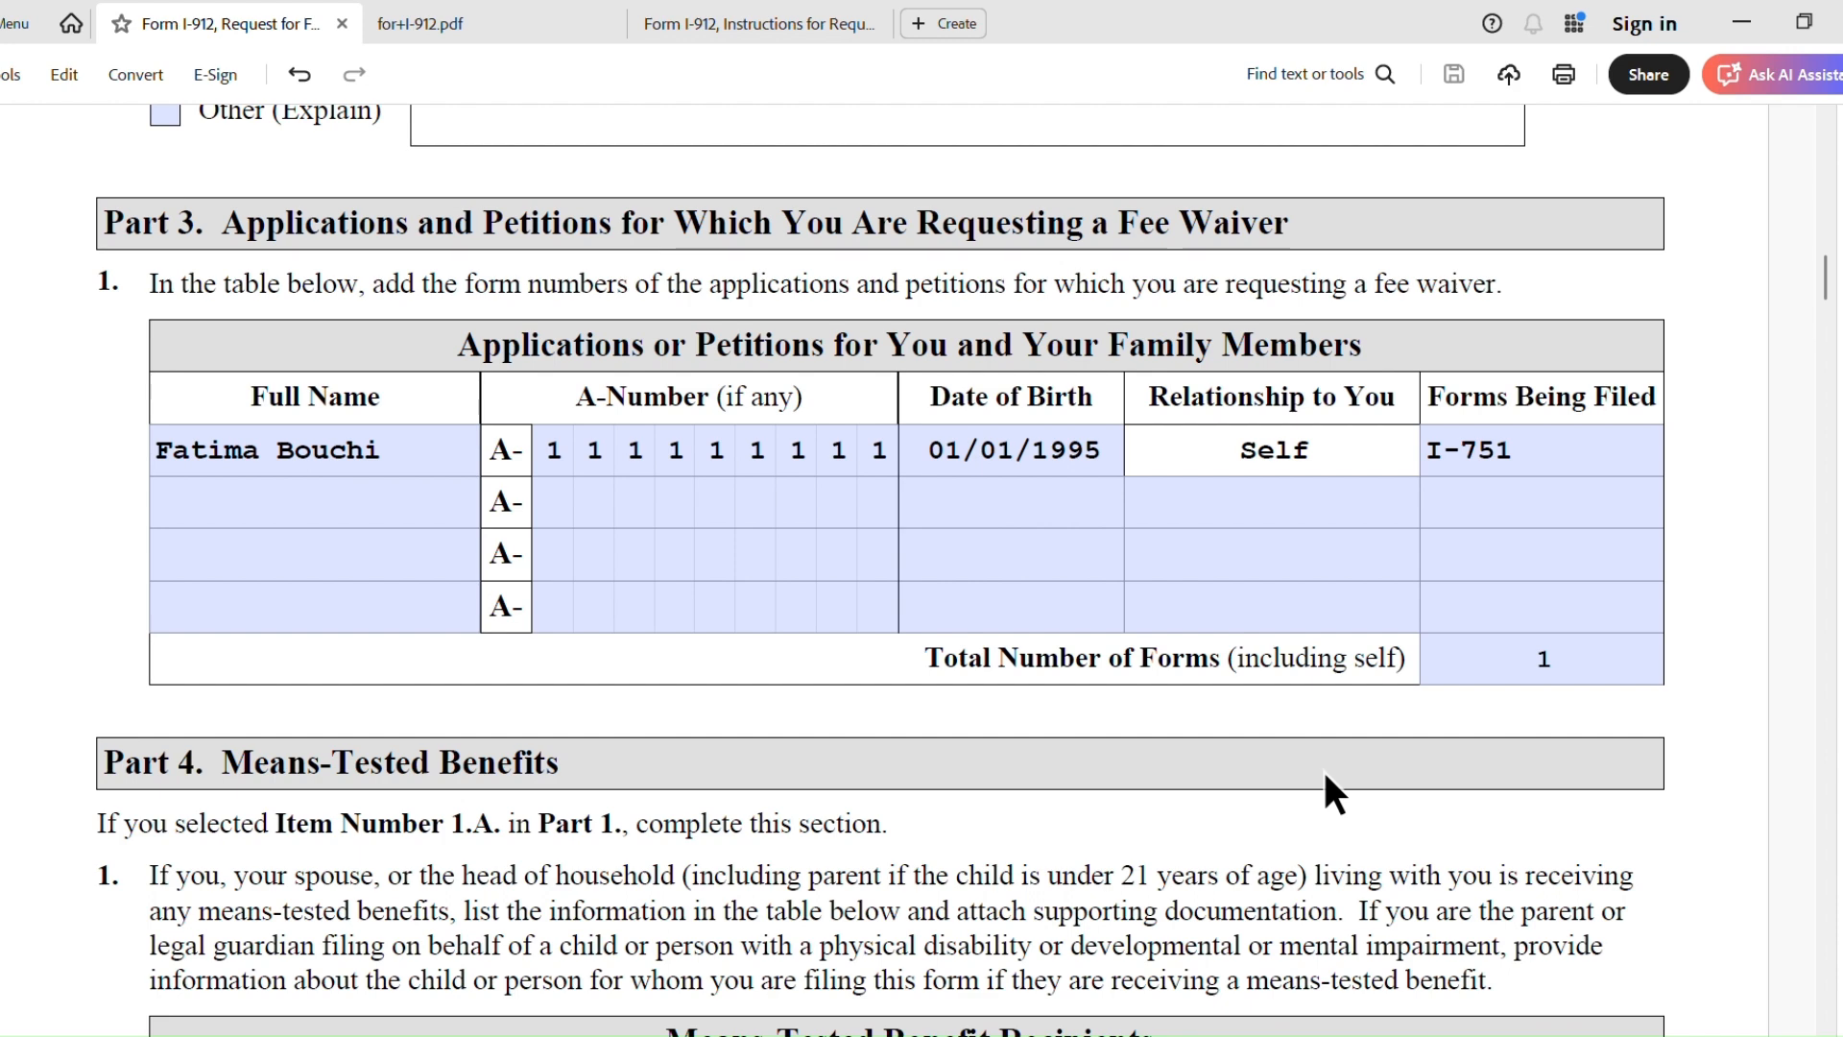
# - Examine the Part 4 Means-Tested Benefit Recipients table, focusing on the first recipient's full name and relationship entries
pyautogui.scroll(-3, 1323, 770)
pyautogui.scroll(-2, 1333, 782)
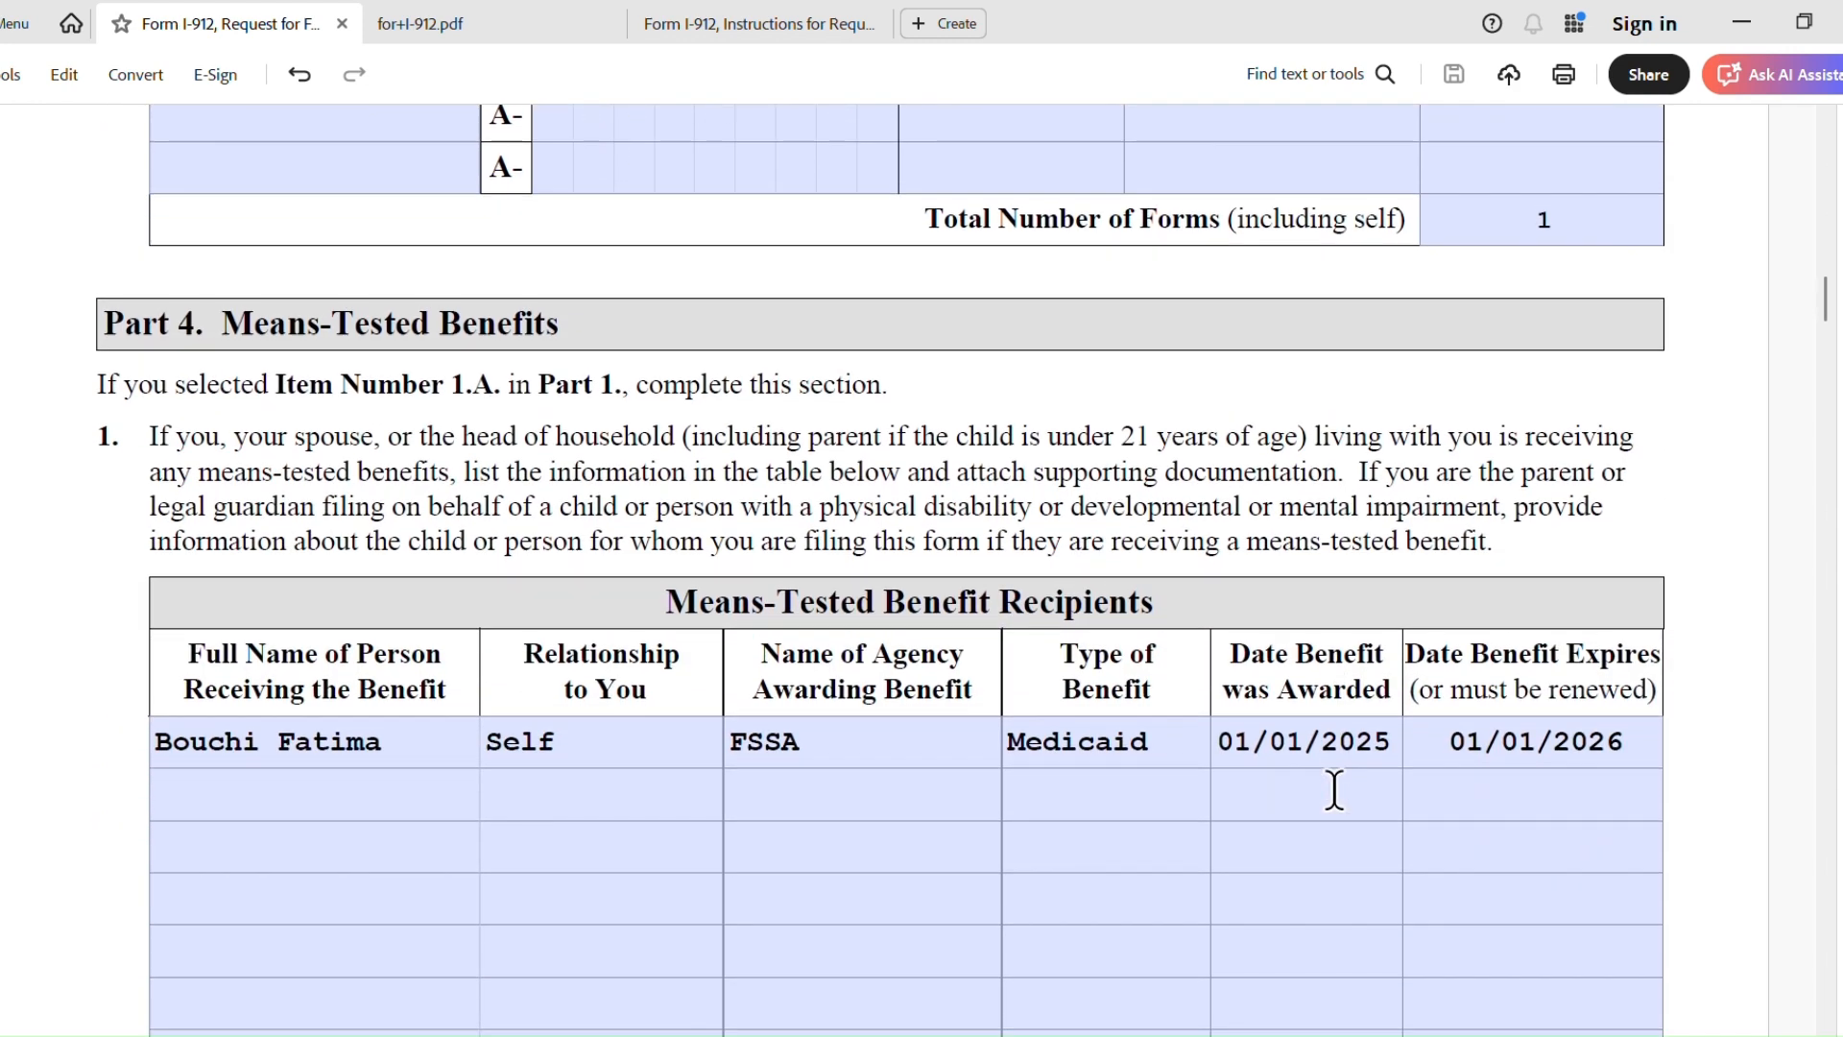
pyautogui.scroll(-1, 1333, 790)
pyautogui.click(1445, 802)
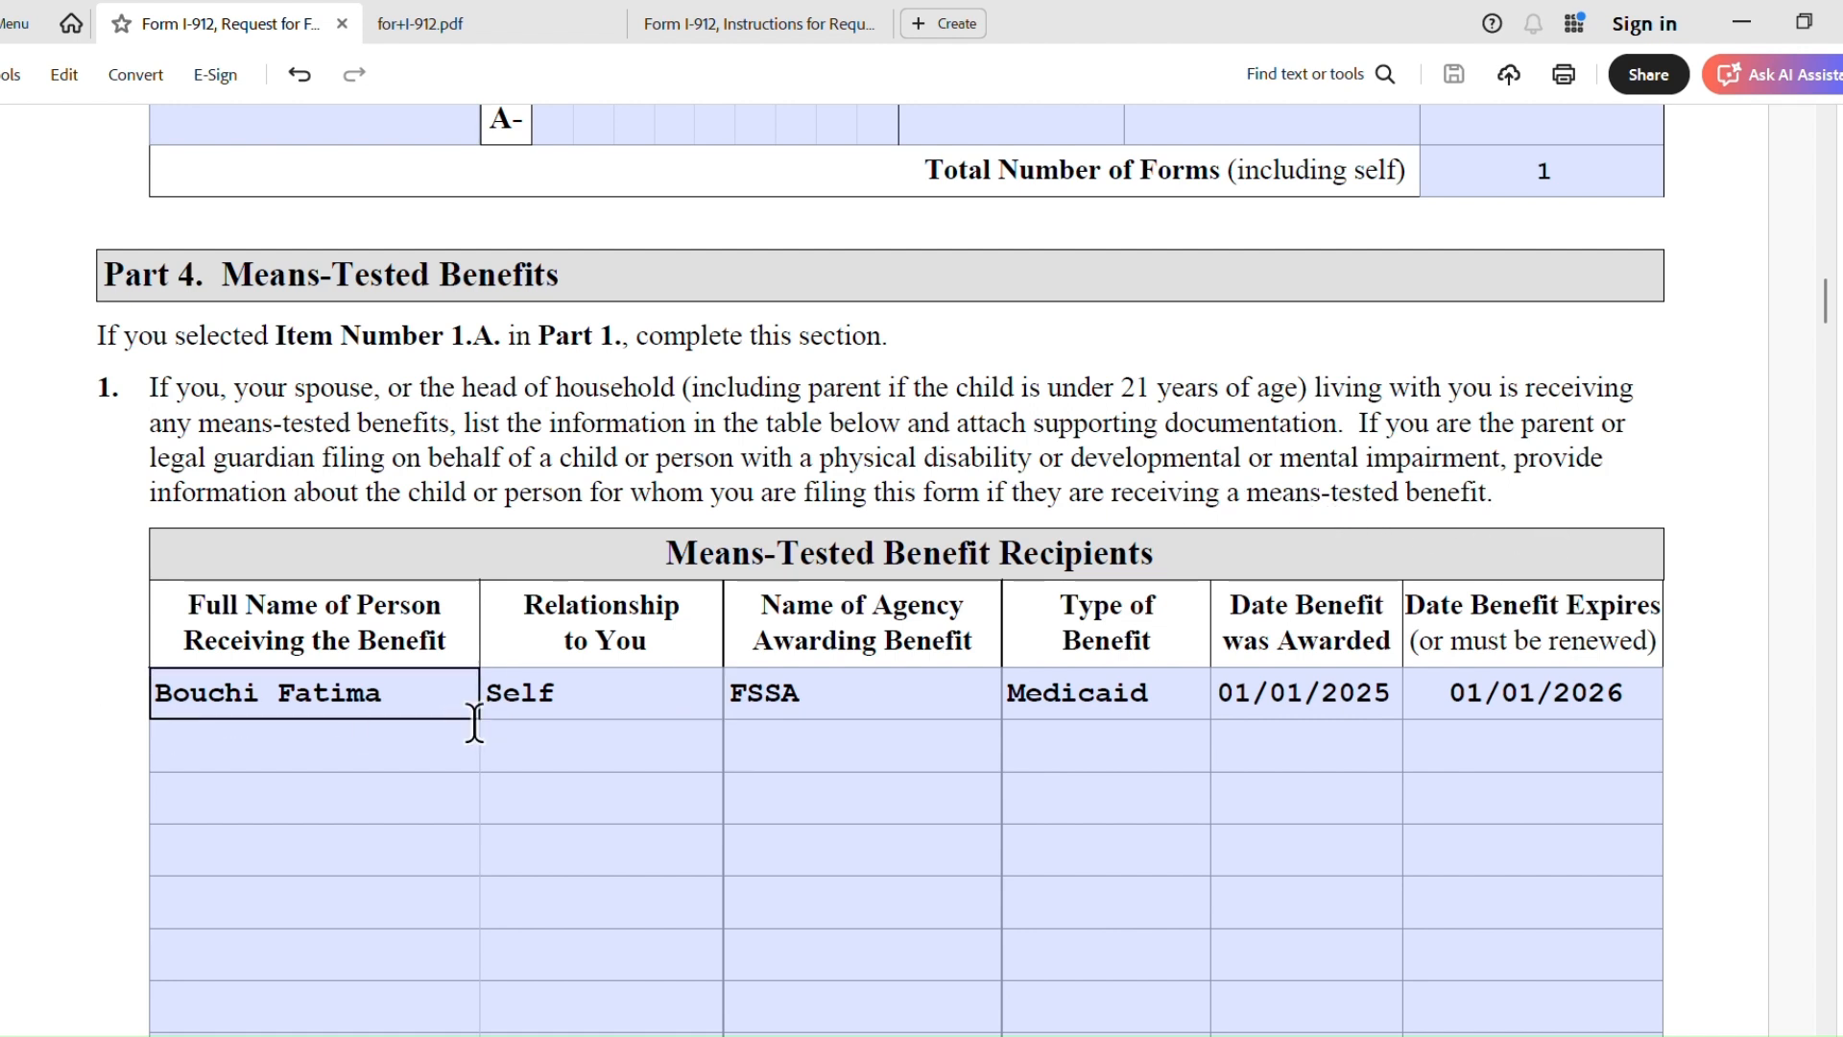
pyautogui.click(389, 691)
pyautogui.click(691, 698)
pyautogui.click(692, 745)
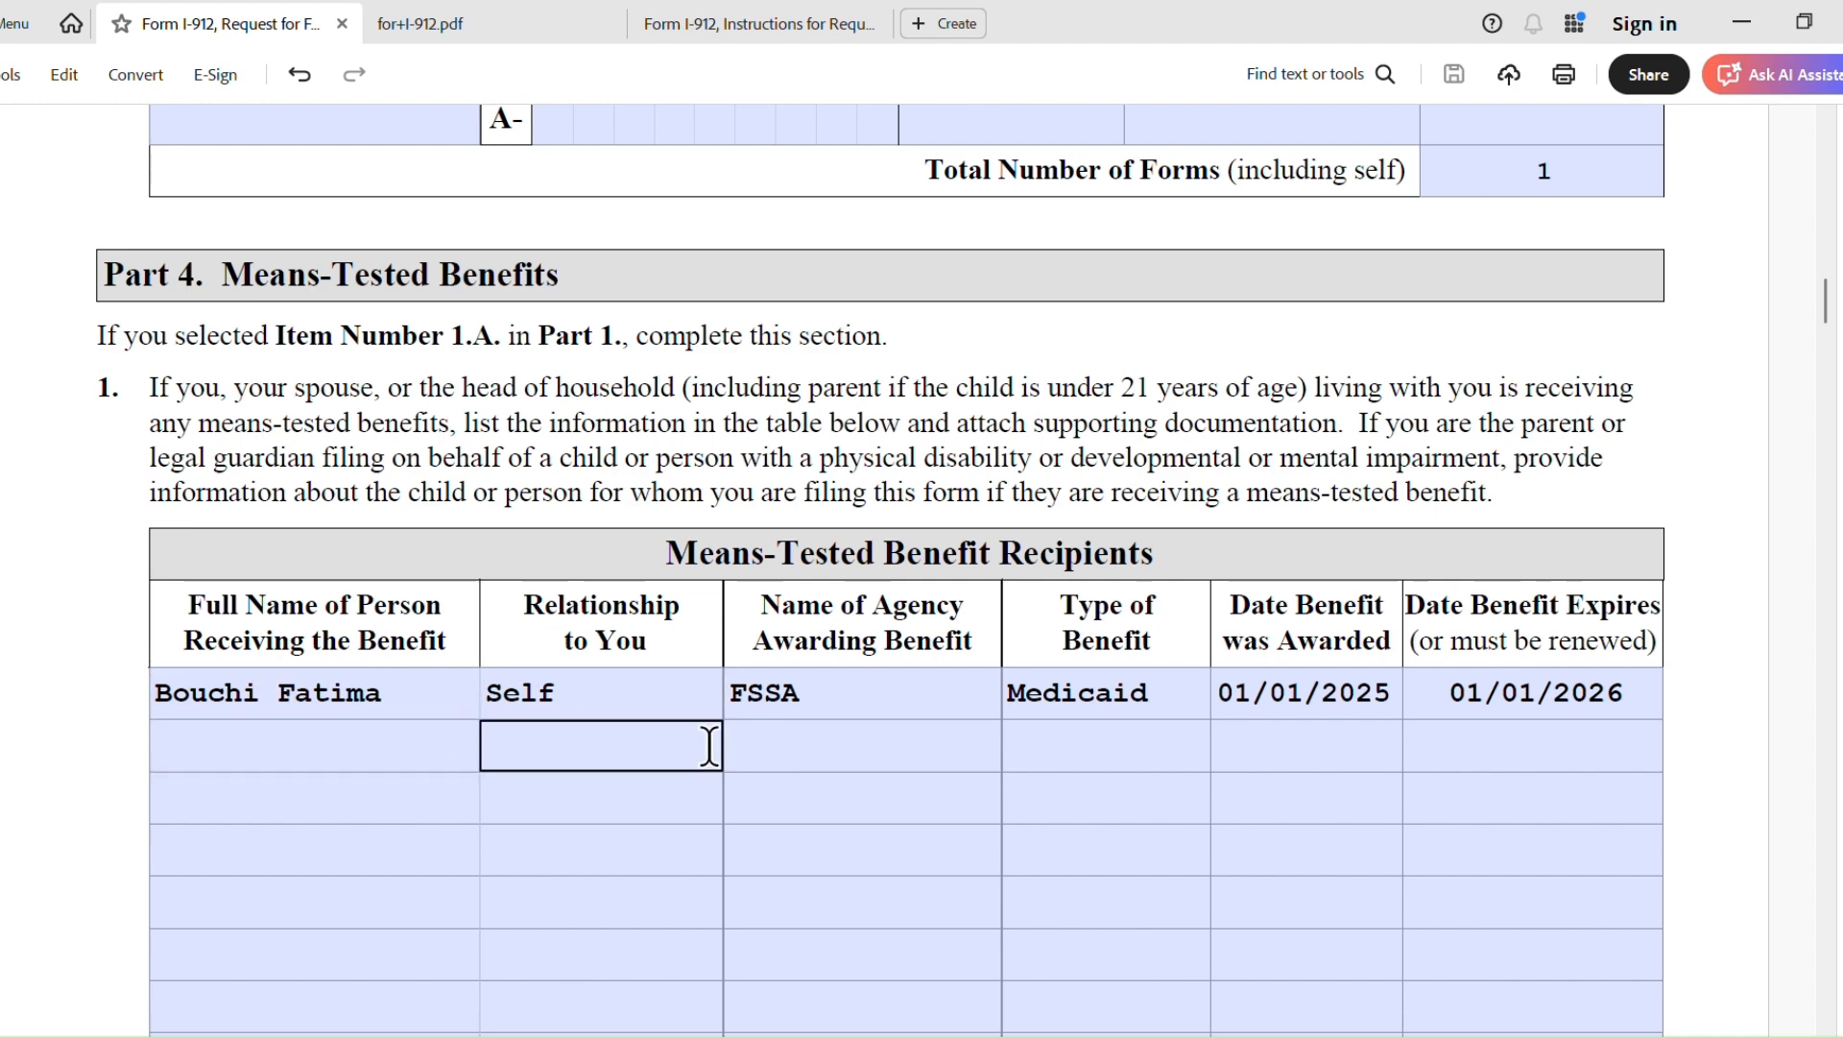
pyautogui.click(648, 715)
# - Examine the awarding agency and type of benefit entries in the first row of the Part 4 recipients table
pyautogui.click(826, 715)
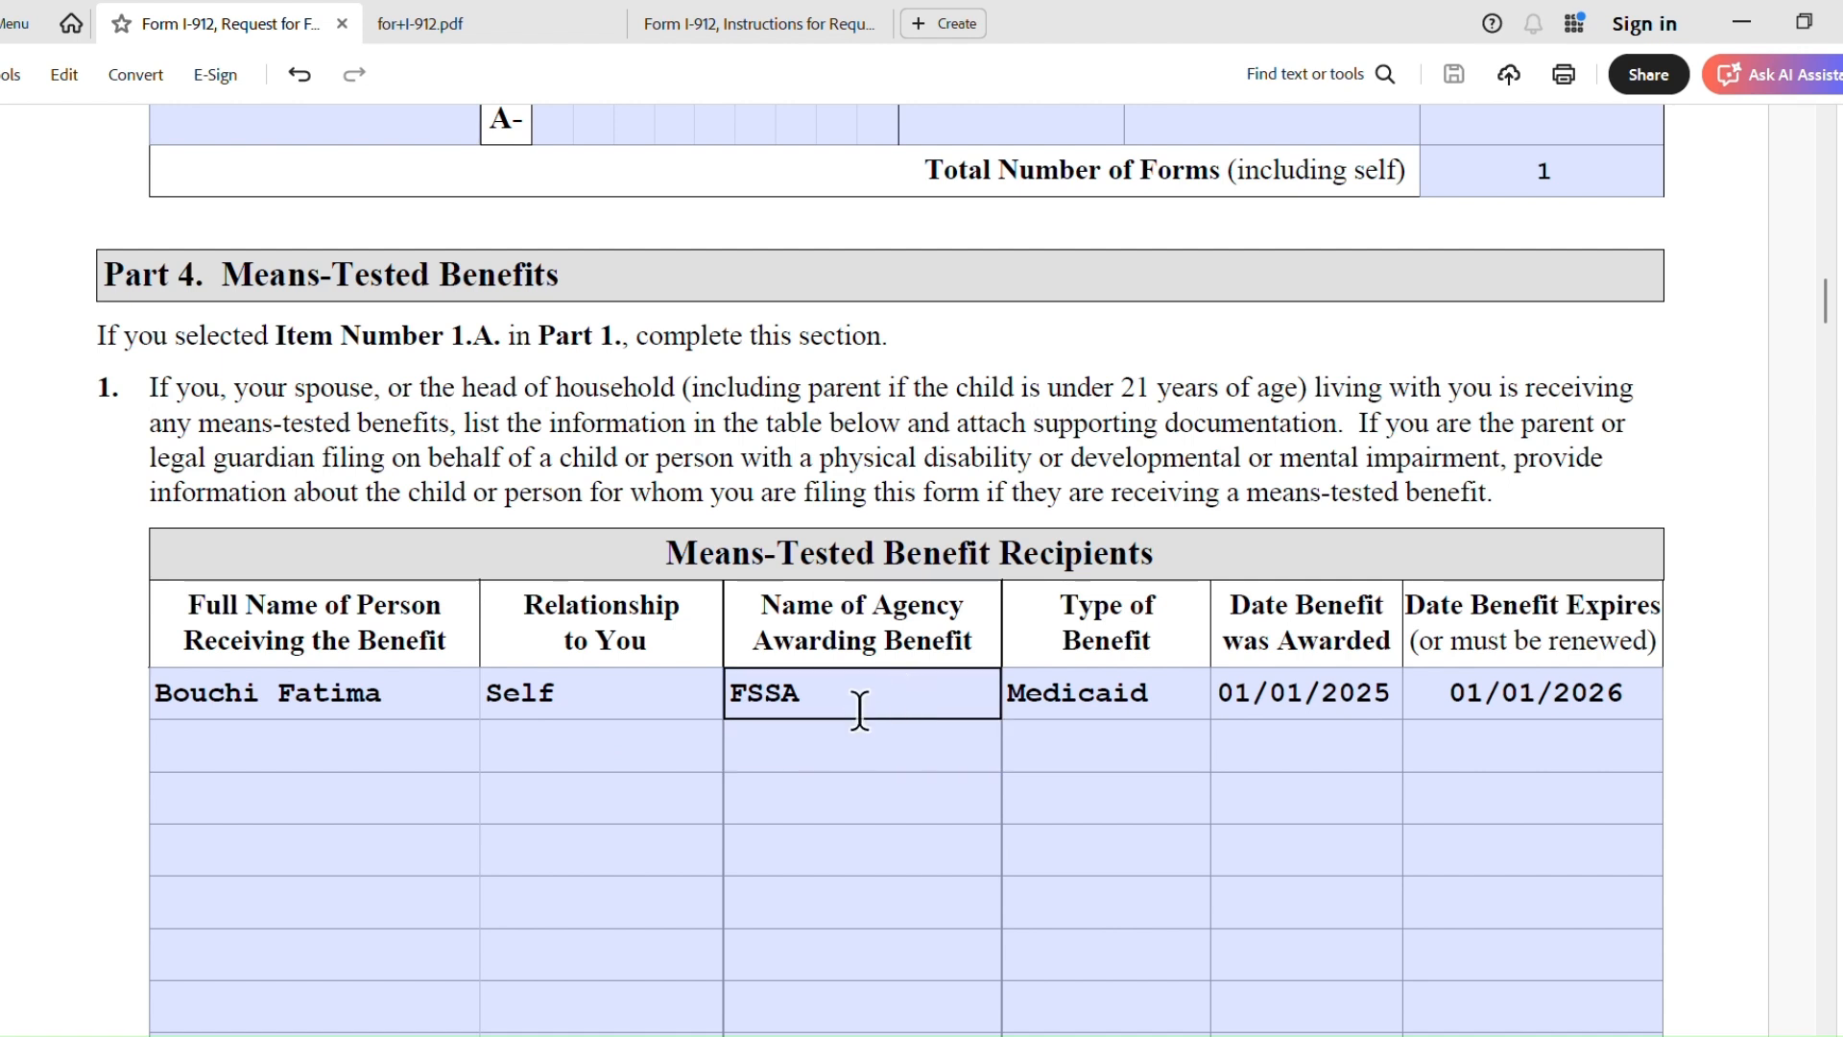
pyautogui.click(1080, 912)
pyautogui.click(965, 955)
pyautogui.click(867, 753)
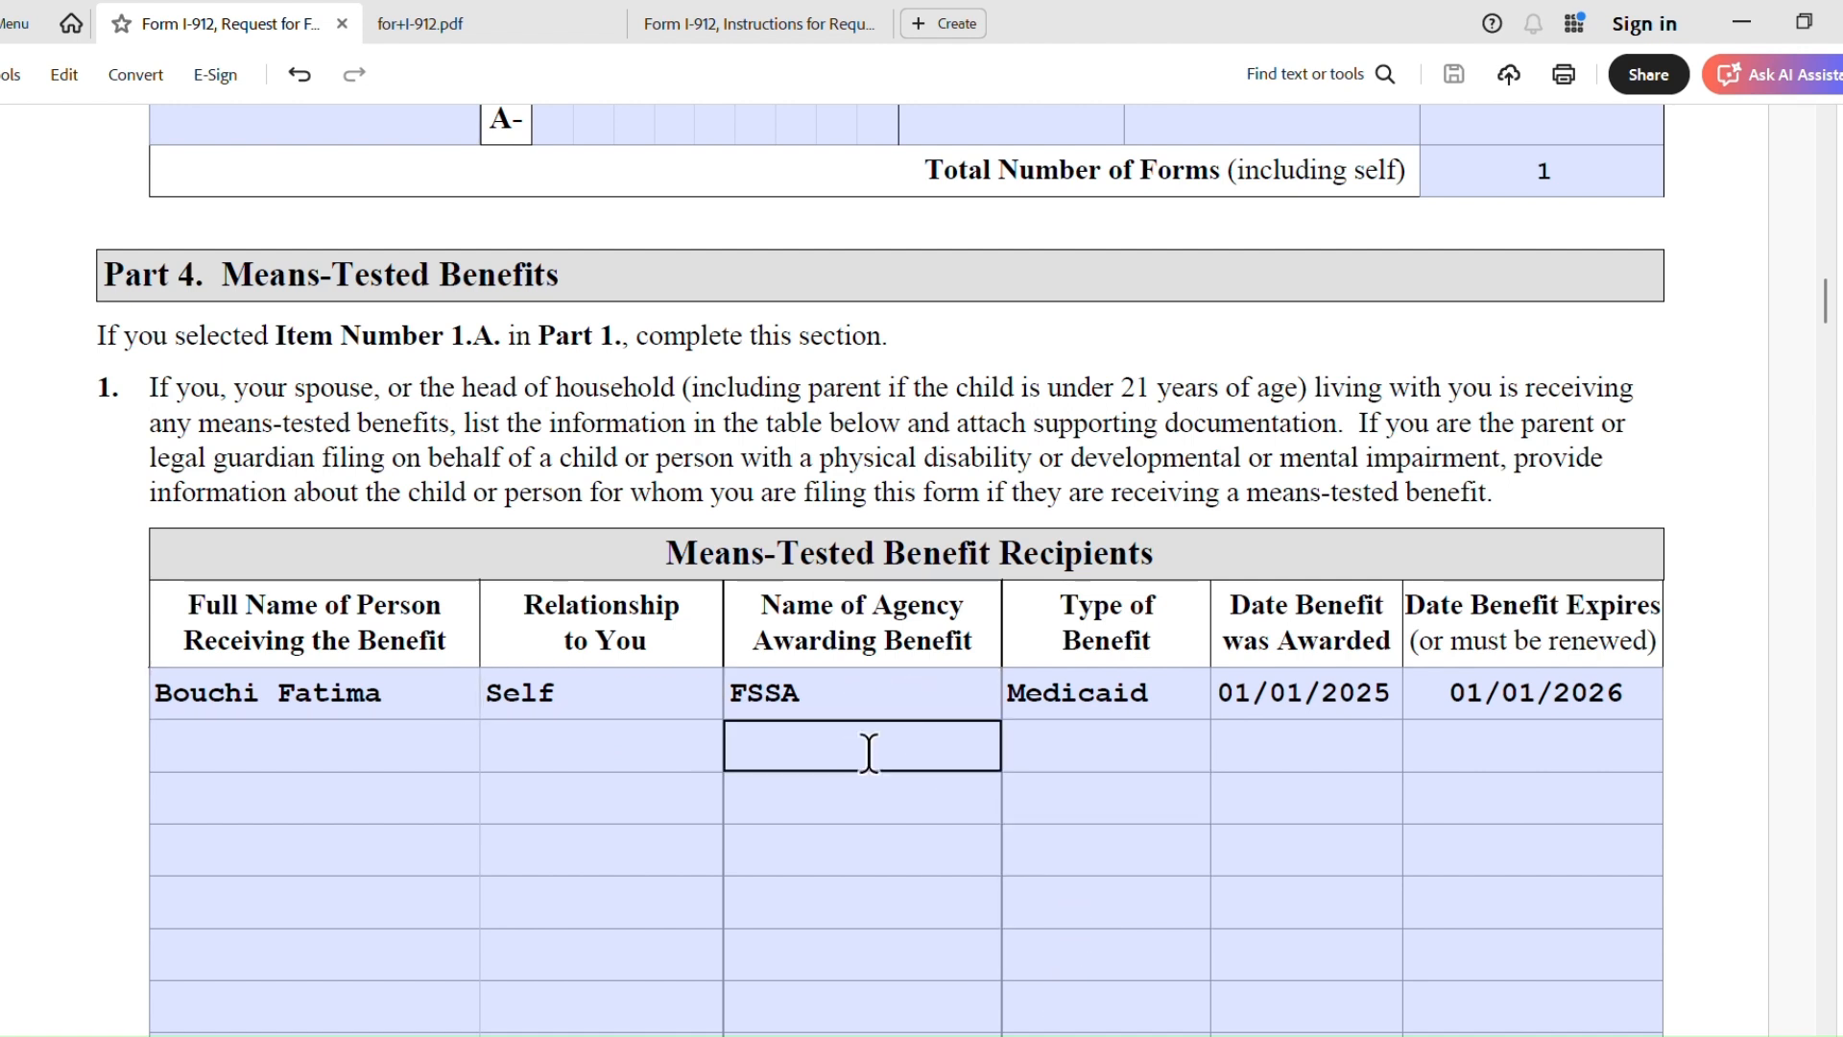
pyautogui.click(663, 693)
pyautogui.press('Tab')
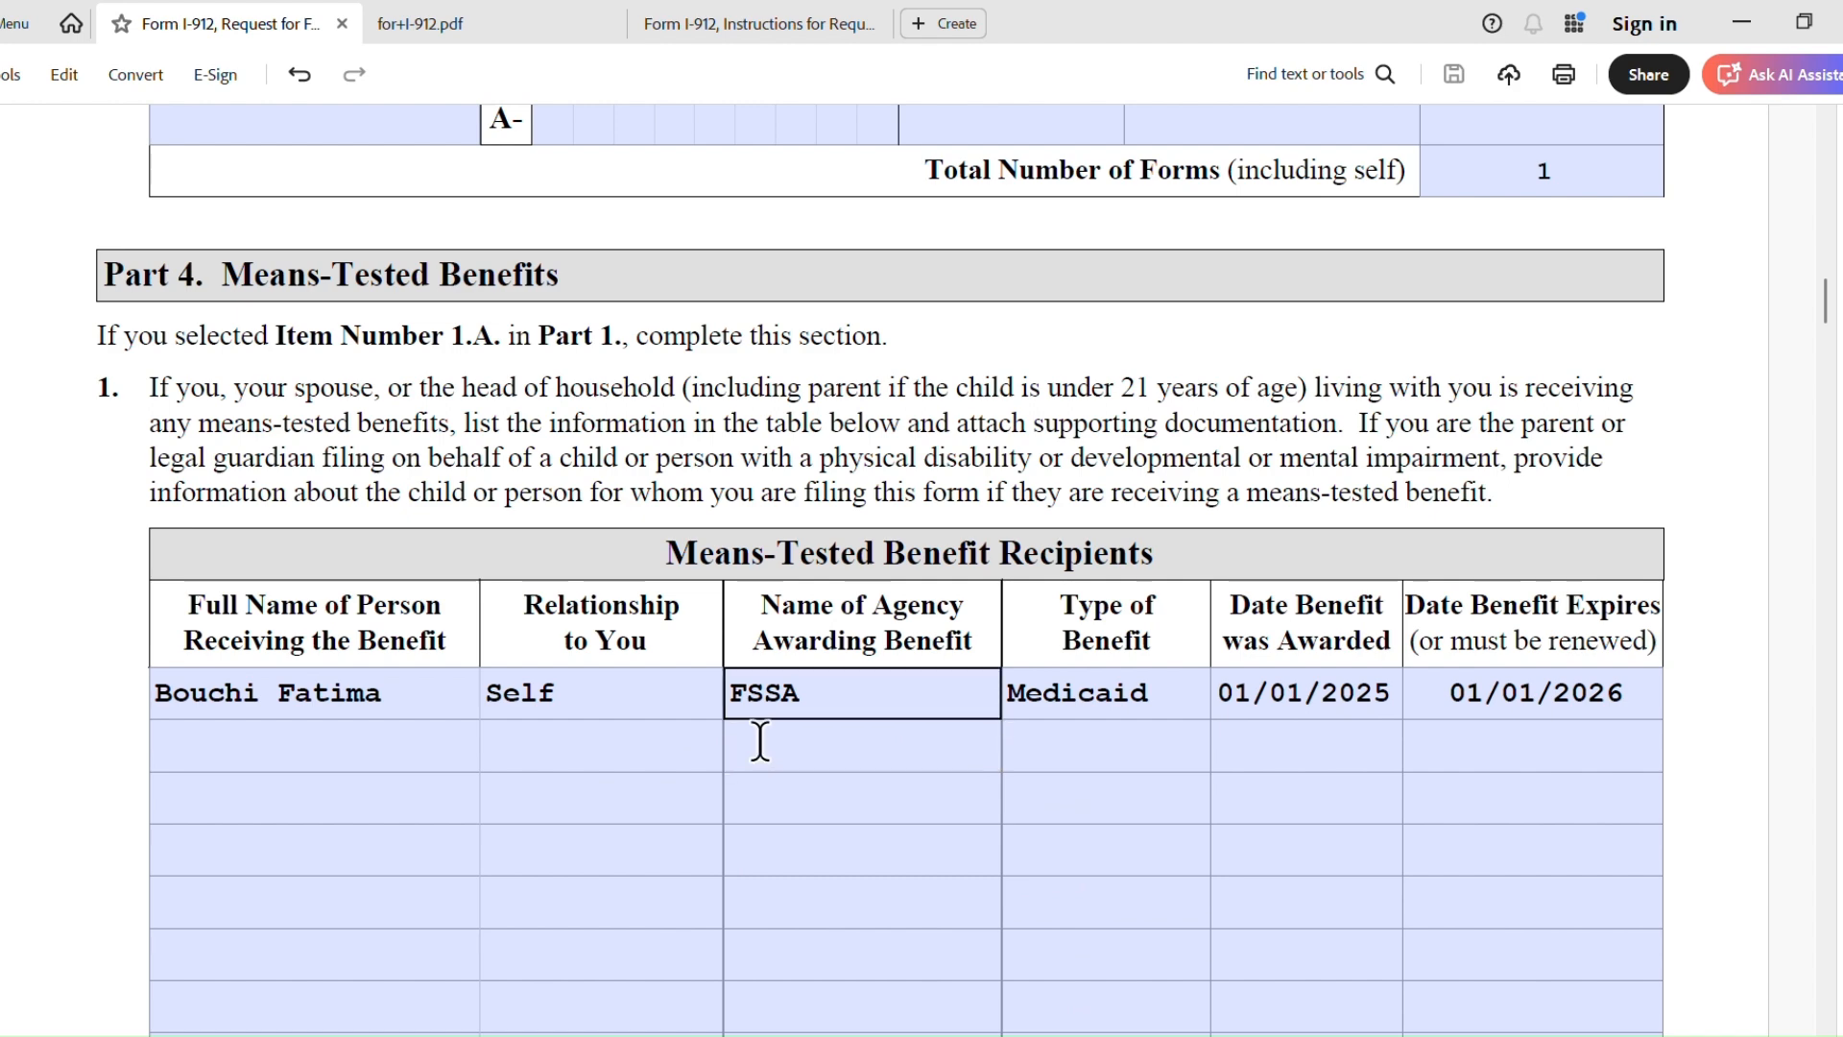
pyautogui.click(804, 763)
pyautogui.click(1028, 700)
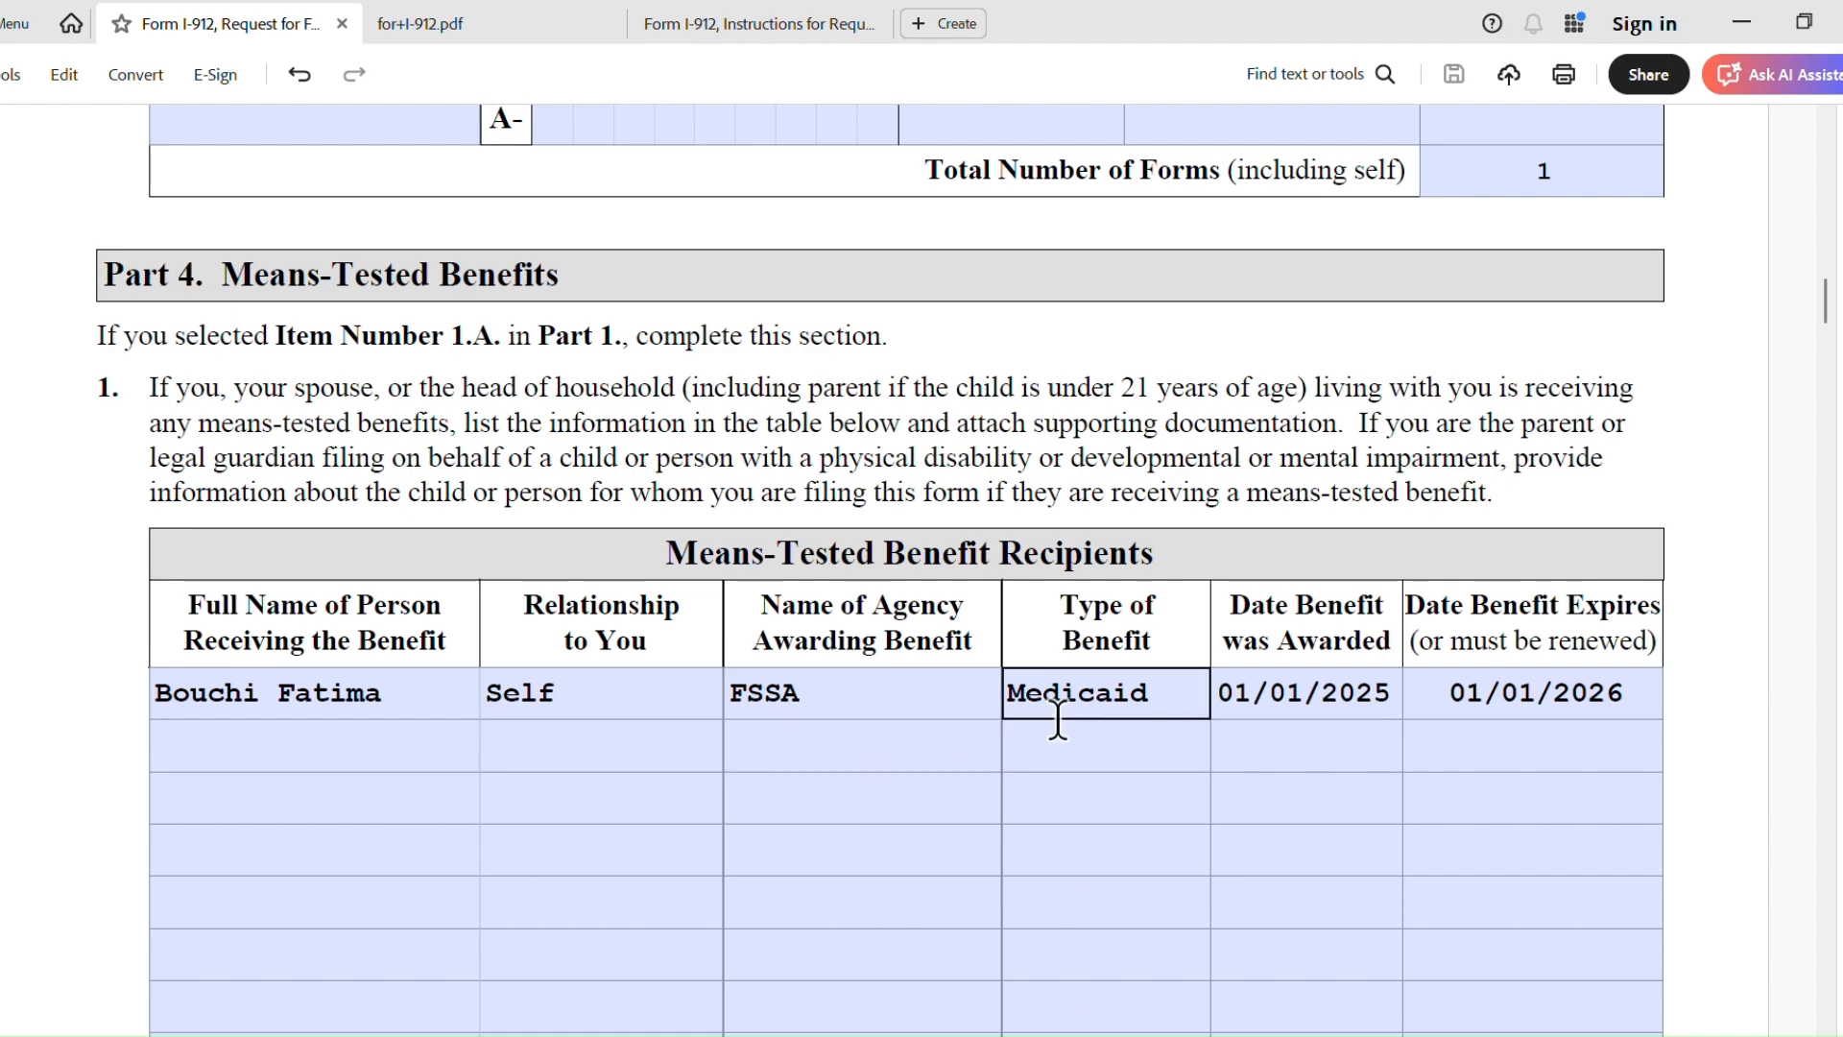
pyautogui.click(1116, 750)
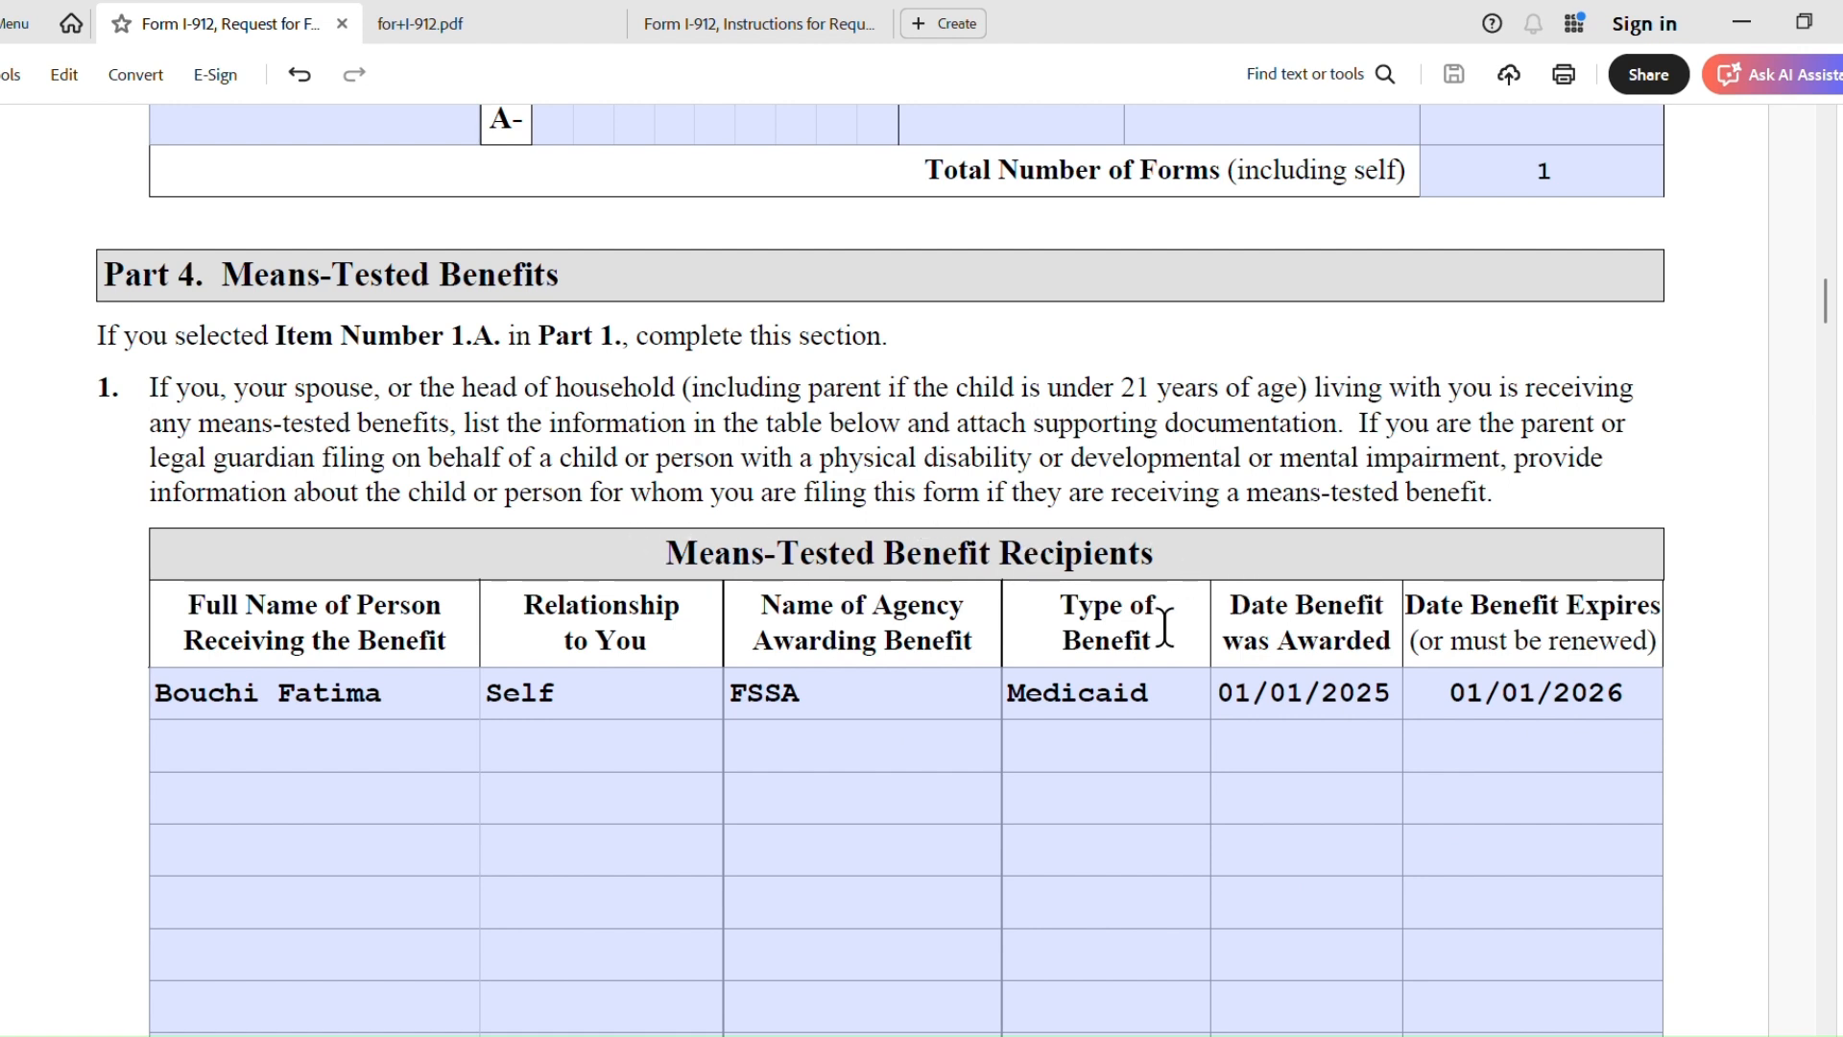
# - Consult the Means-Tested Benefits section of for+I-912.pdf, reading the definition and the list of qualifying public benefits
pyautogui.click(473, 19)
pyautogui.scroll(-1, 1088, 485)
pyautogui.scroll(-10, 1088, 485)
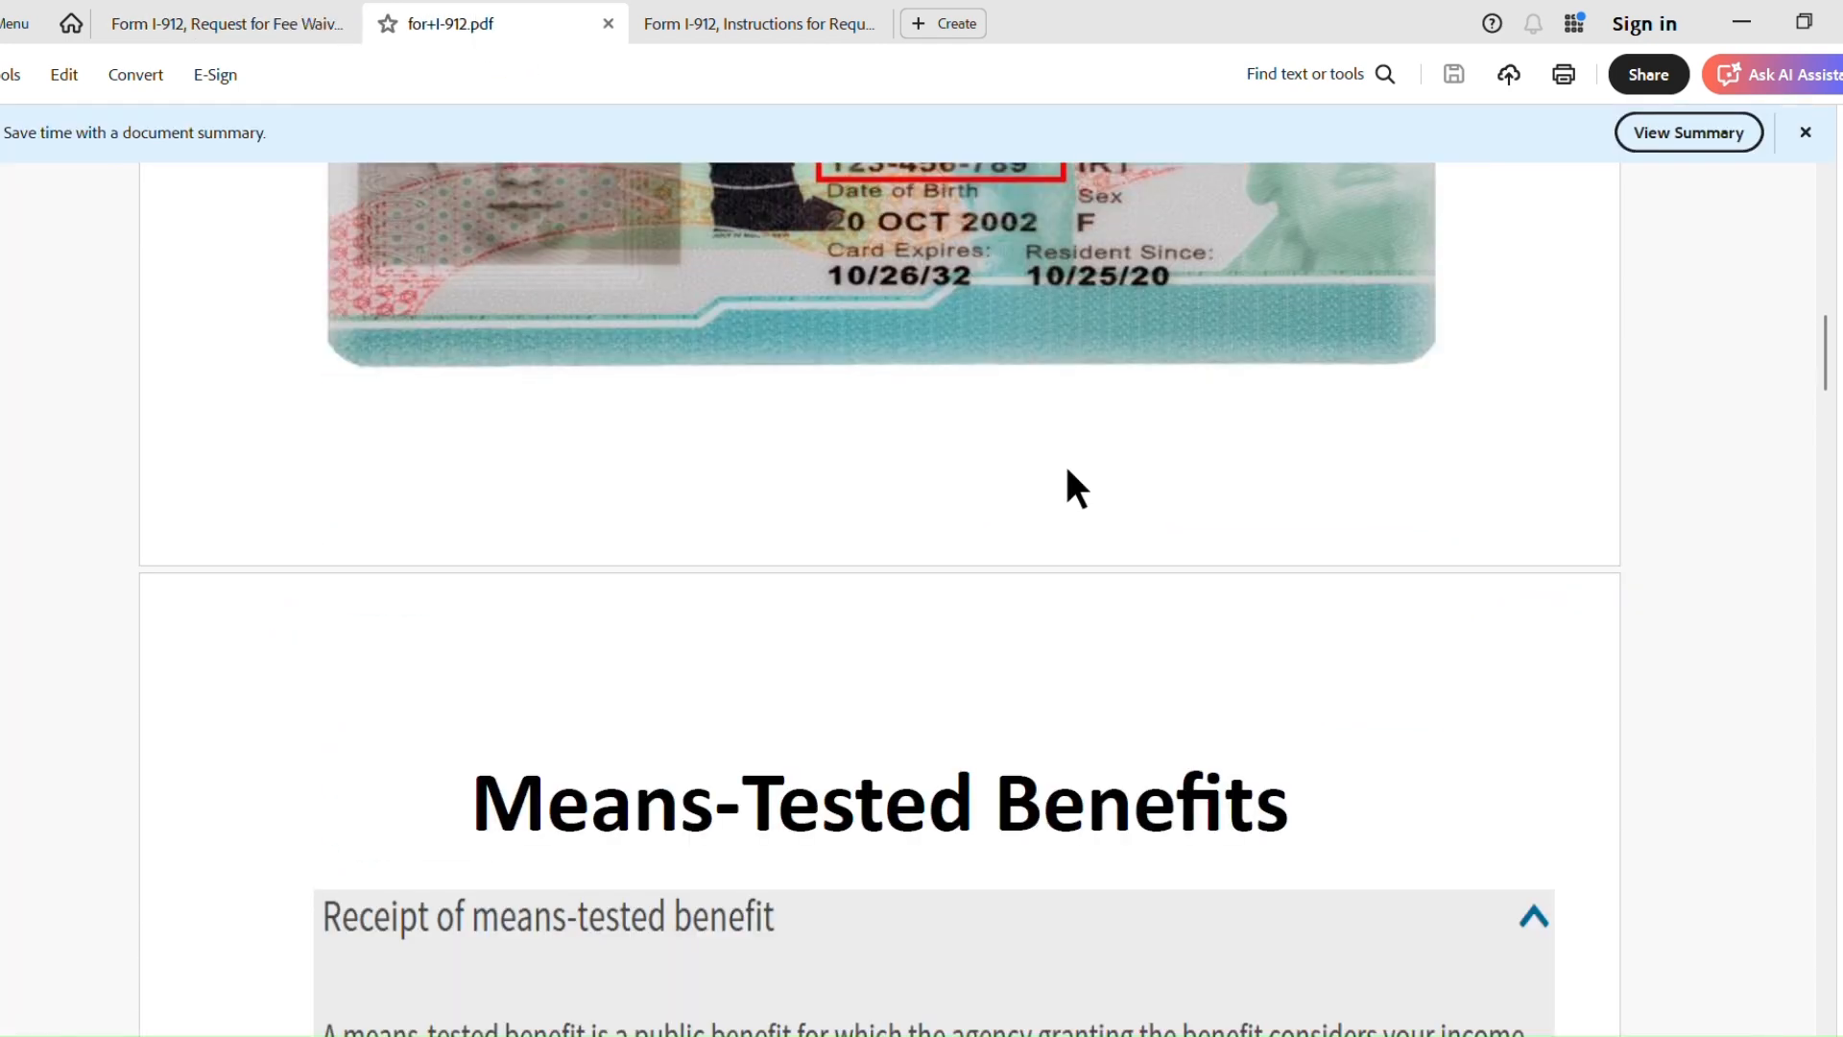
pyautogui.scroll(-1, 1089, 485)
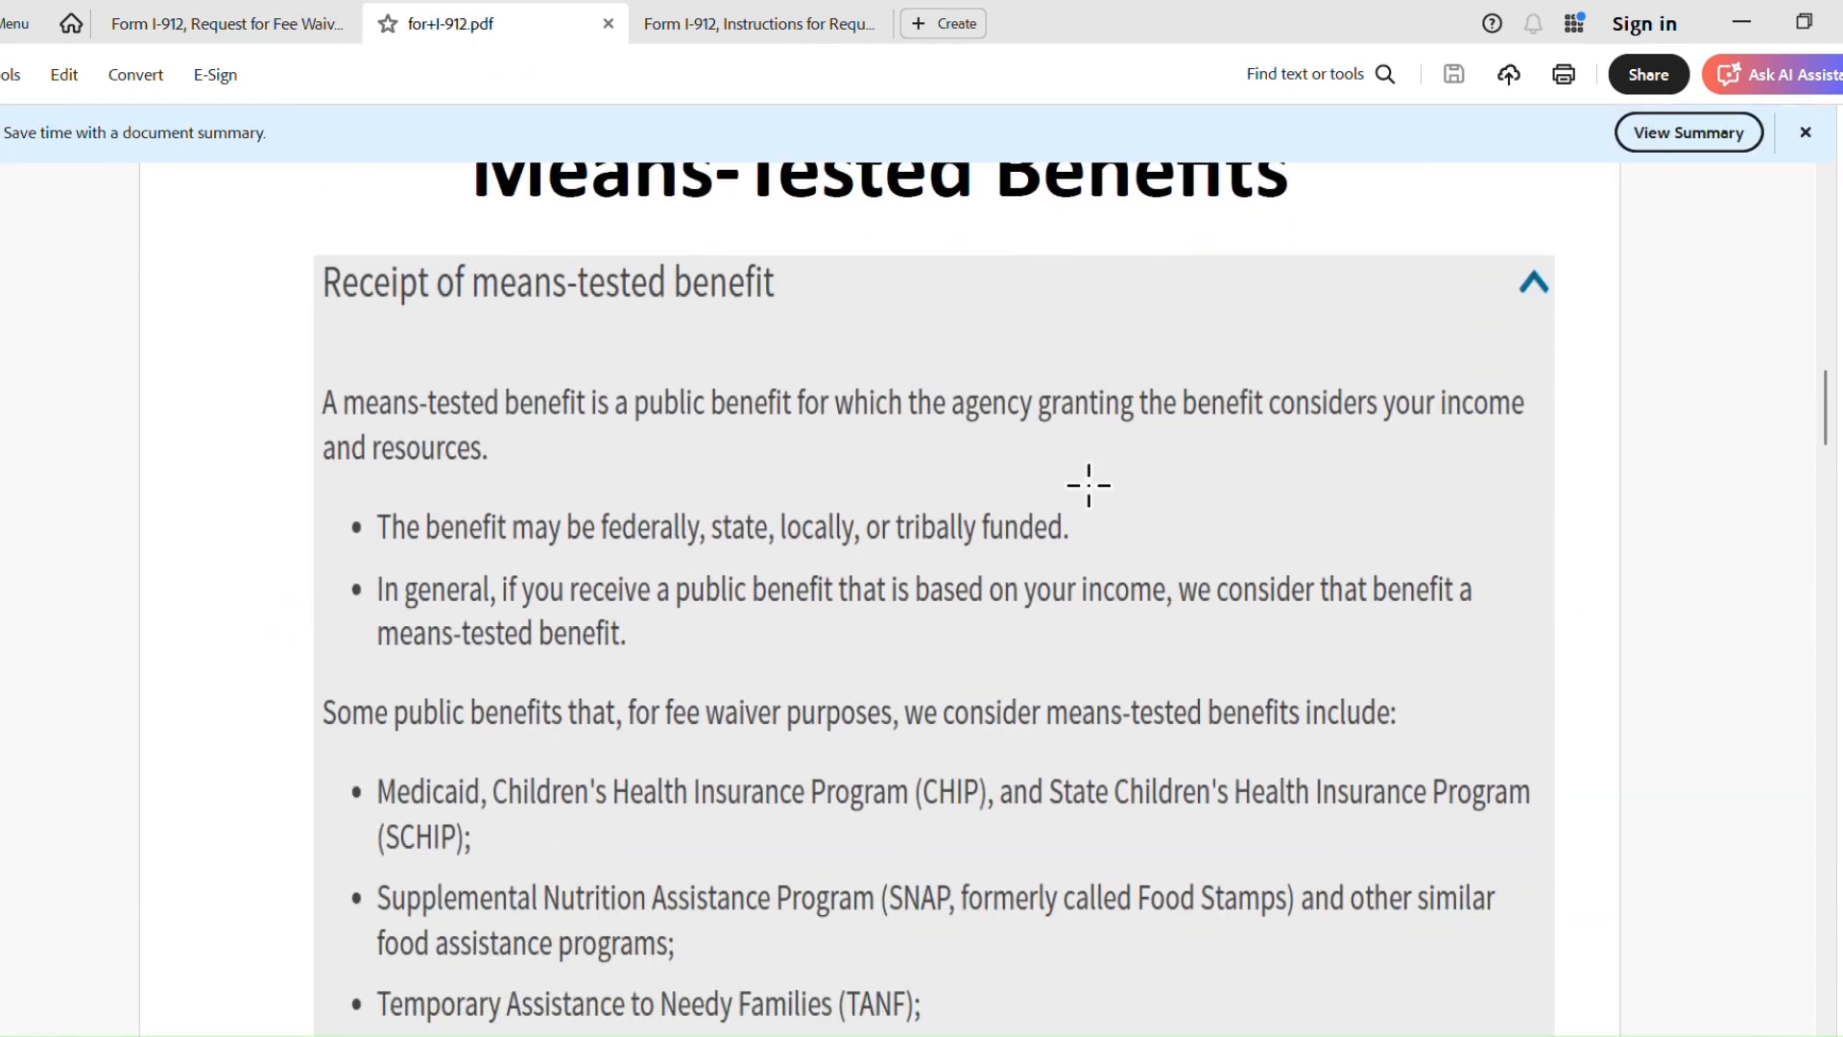
pyautogui.scroll(-1, 1089, 485)
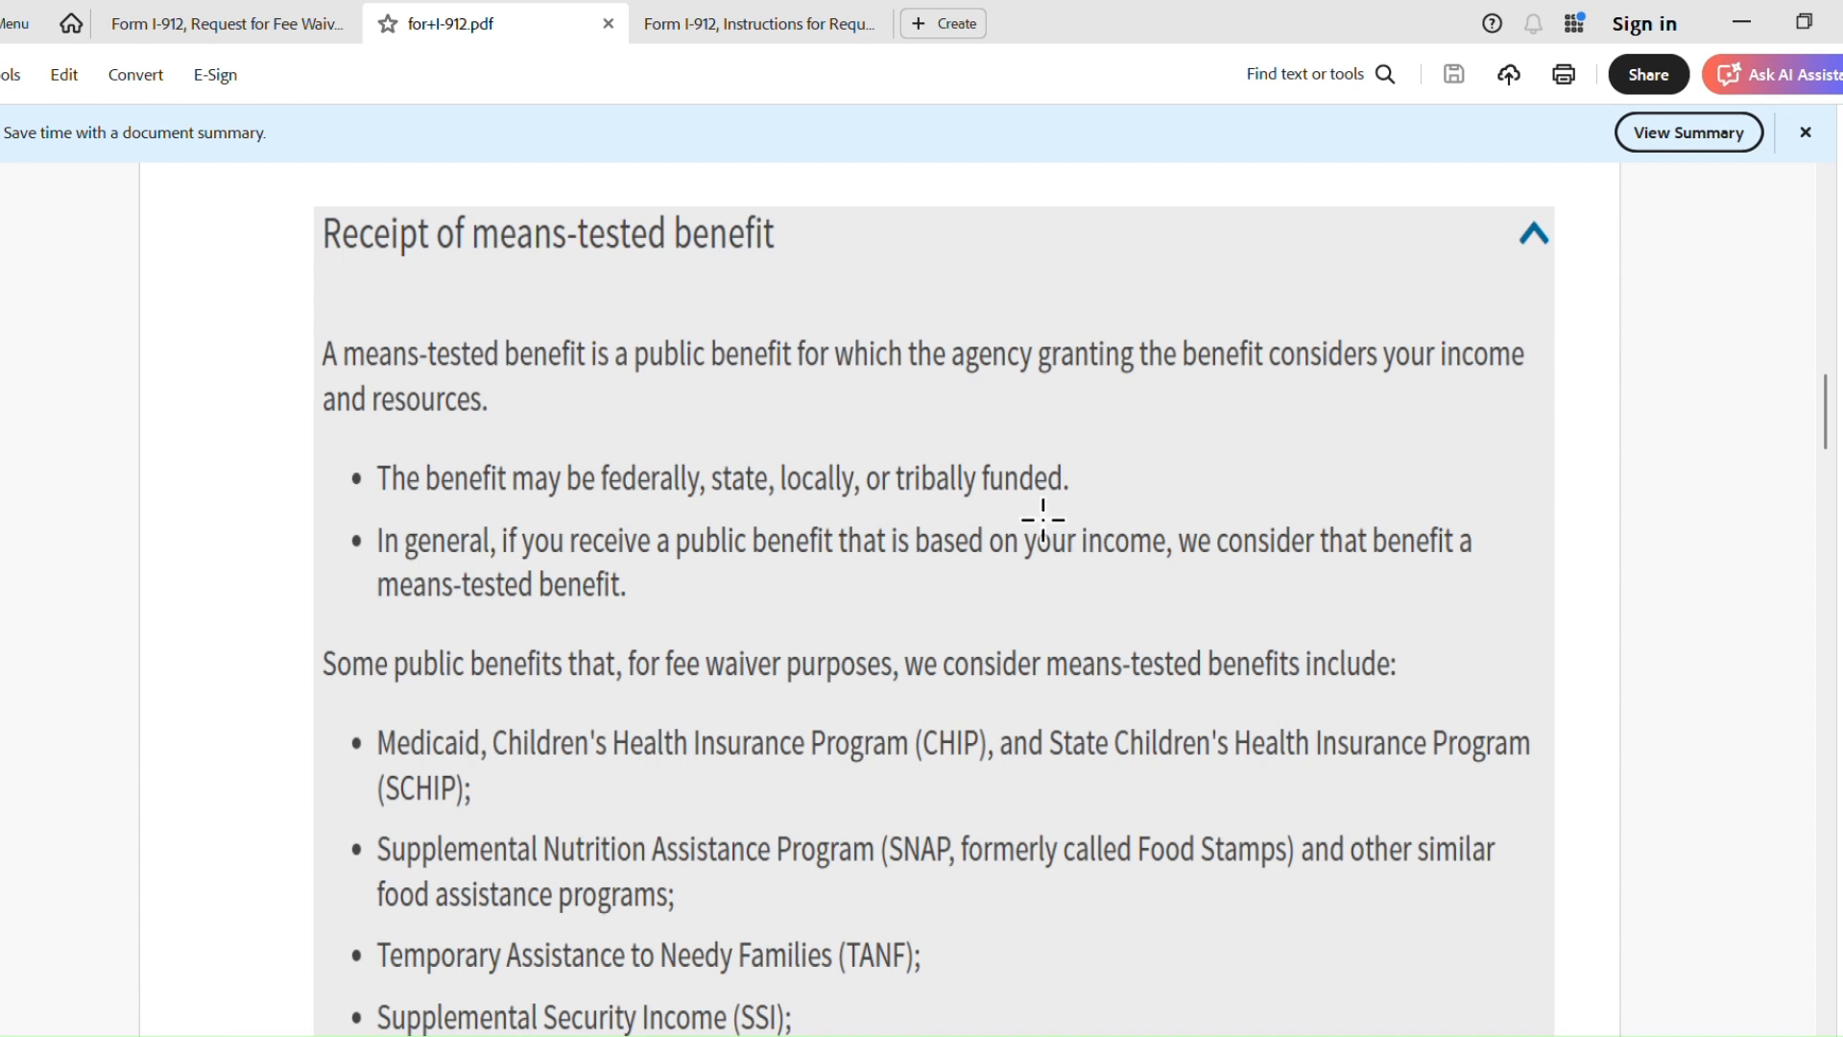
pyautogui.scroll(-1, 1060, 587)
pyautogui.scroll(-3, 1060, 588)
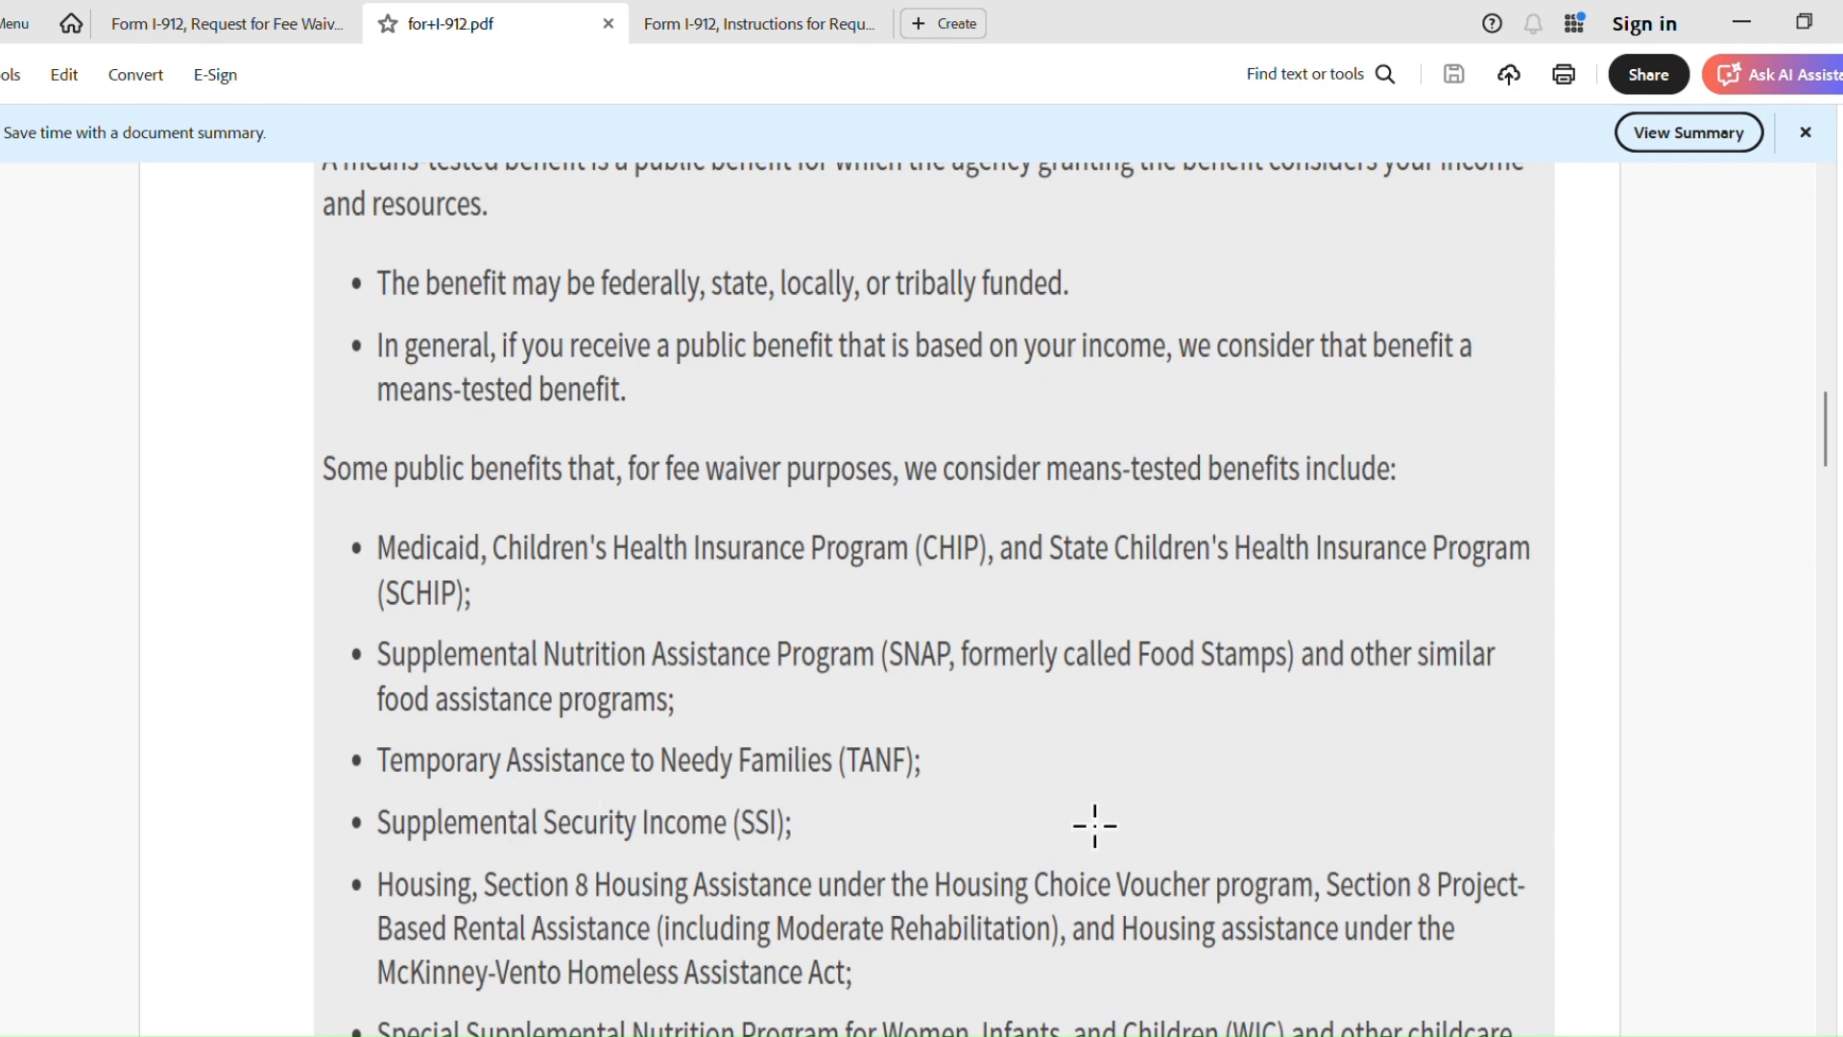
pyautogui.scroll(-3, 1094, 826)
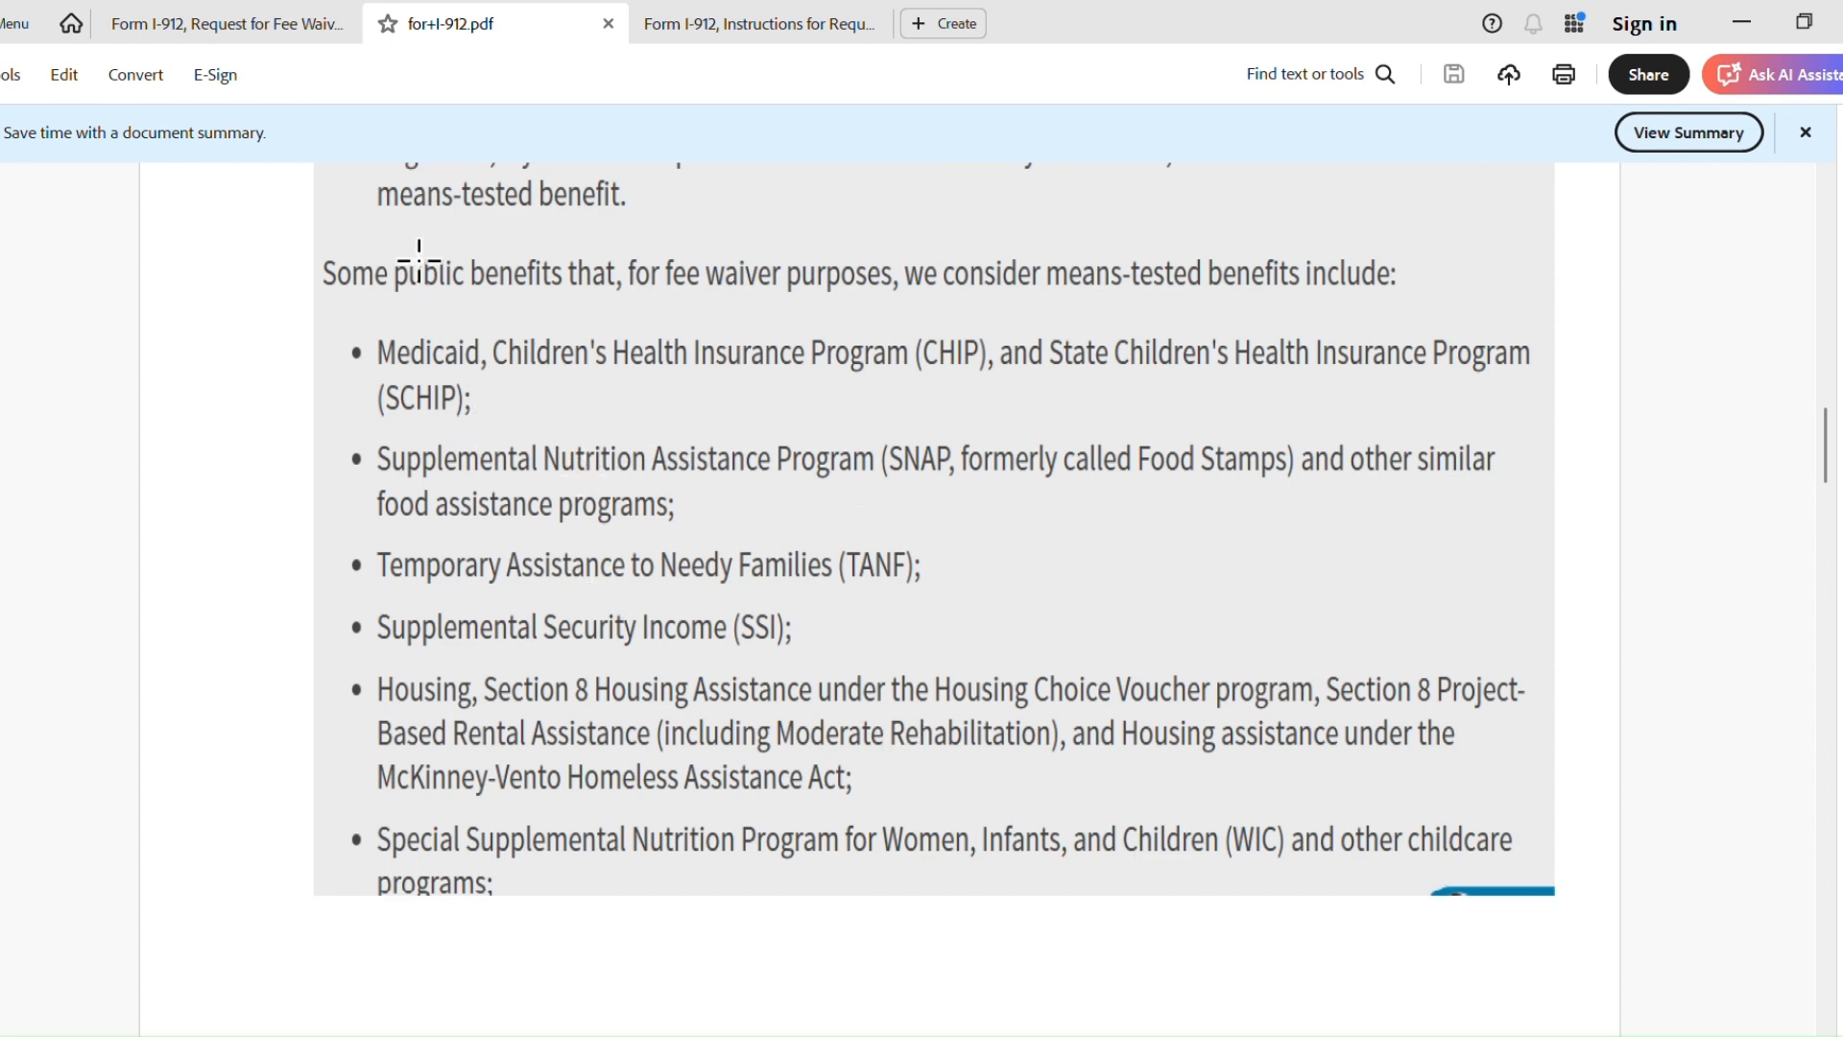
# - Return to the Form I-912 request and review the Part 5 employment status, unemployment benefits, household size and head of household entries
pyautogui.click(245, 27)
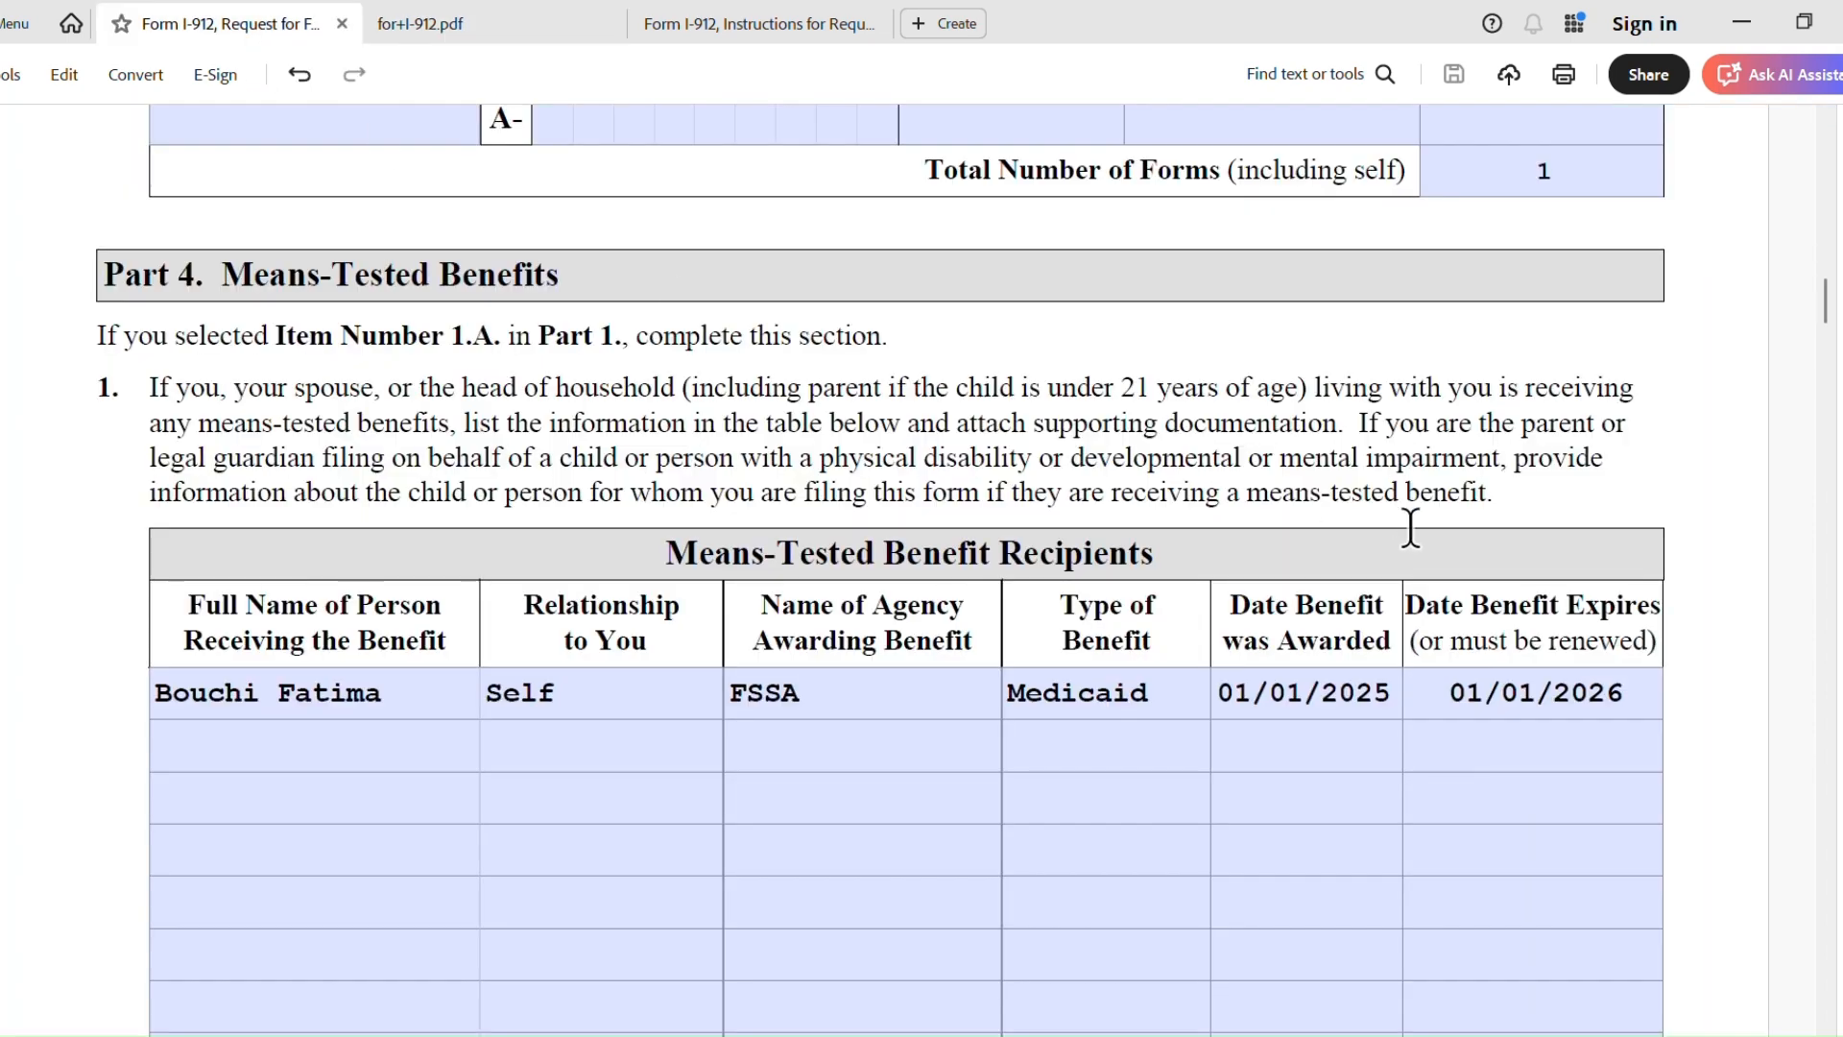
pyautogui.scroll(-10, 1229, 773)
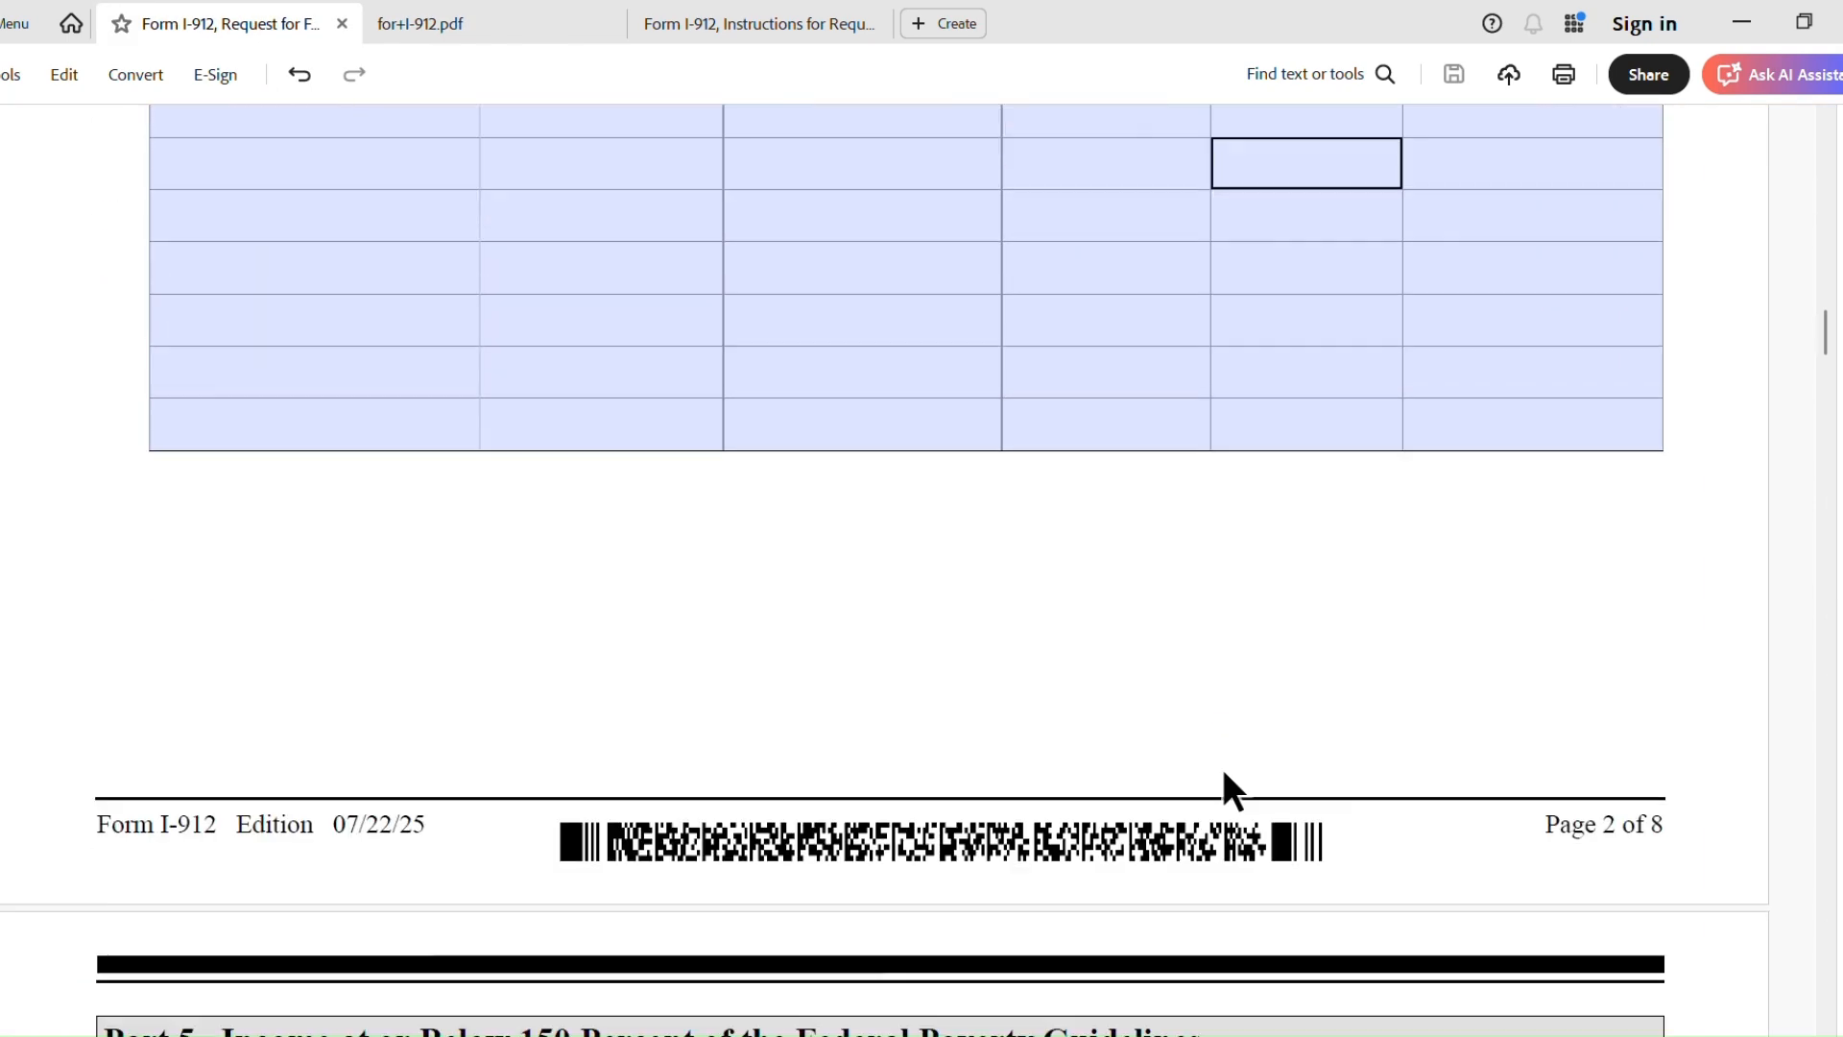
pyautogui.scroll(-2, 1229, 789)
pyautogui.scroll(-1, 1233, 787)
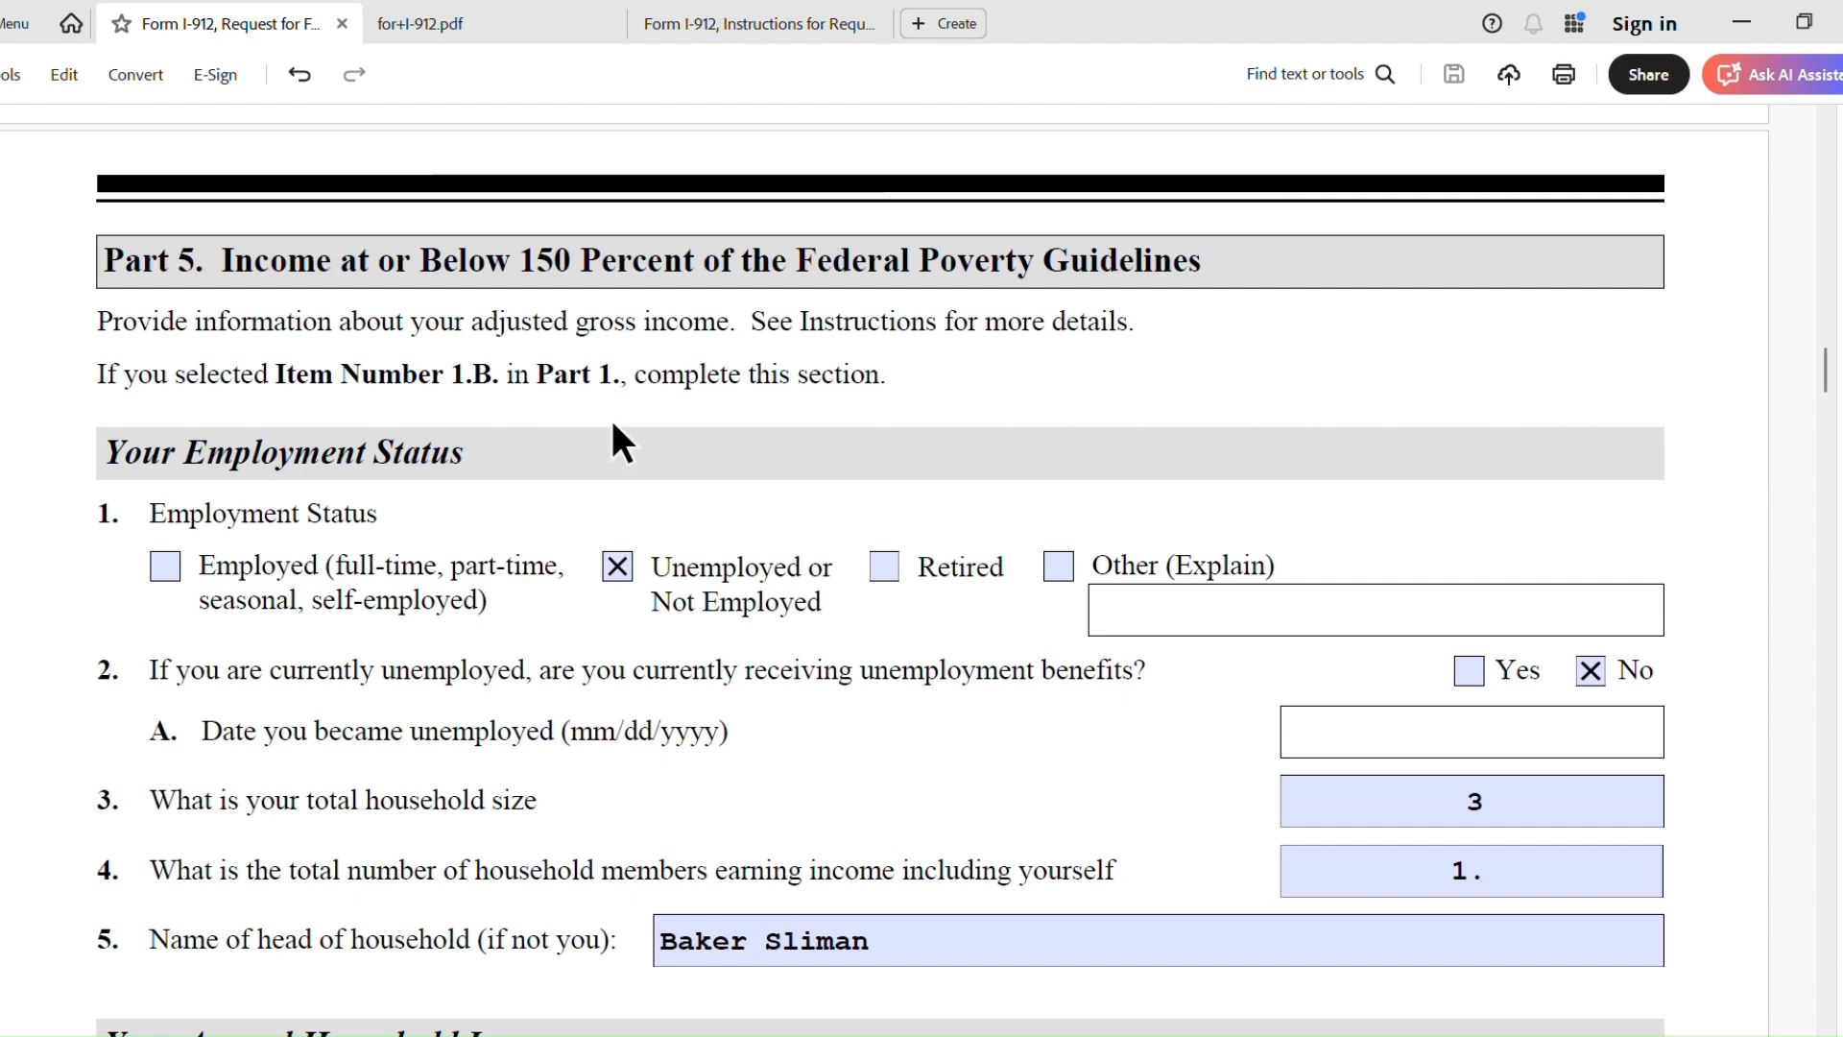
pyautogui.scroll(-1, 638, 508)
pyautogui.scroll(-1, 645, 523)
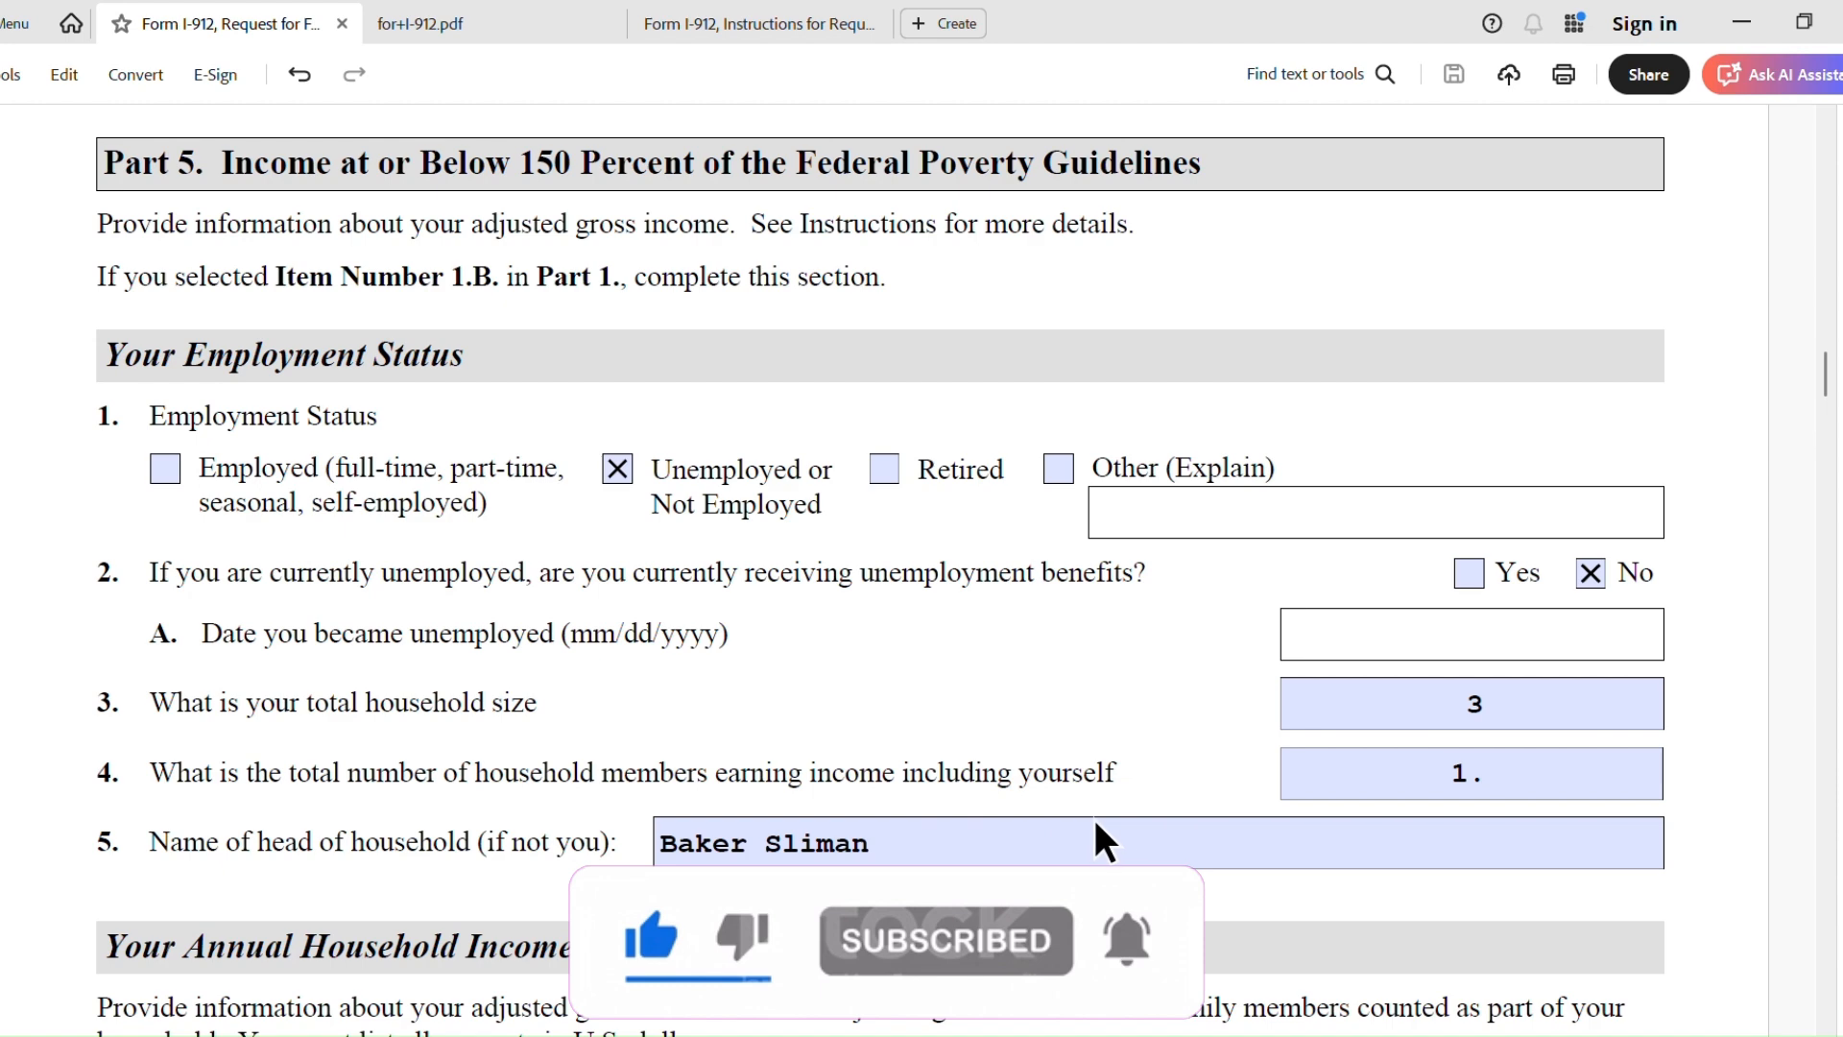
pyautogui.click(1325, 772)
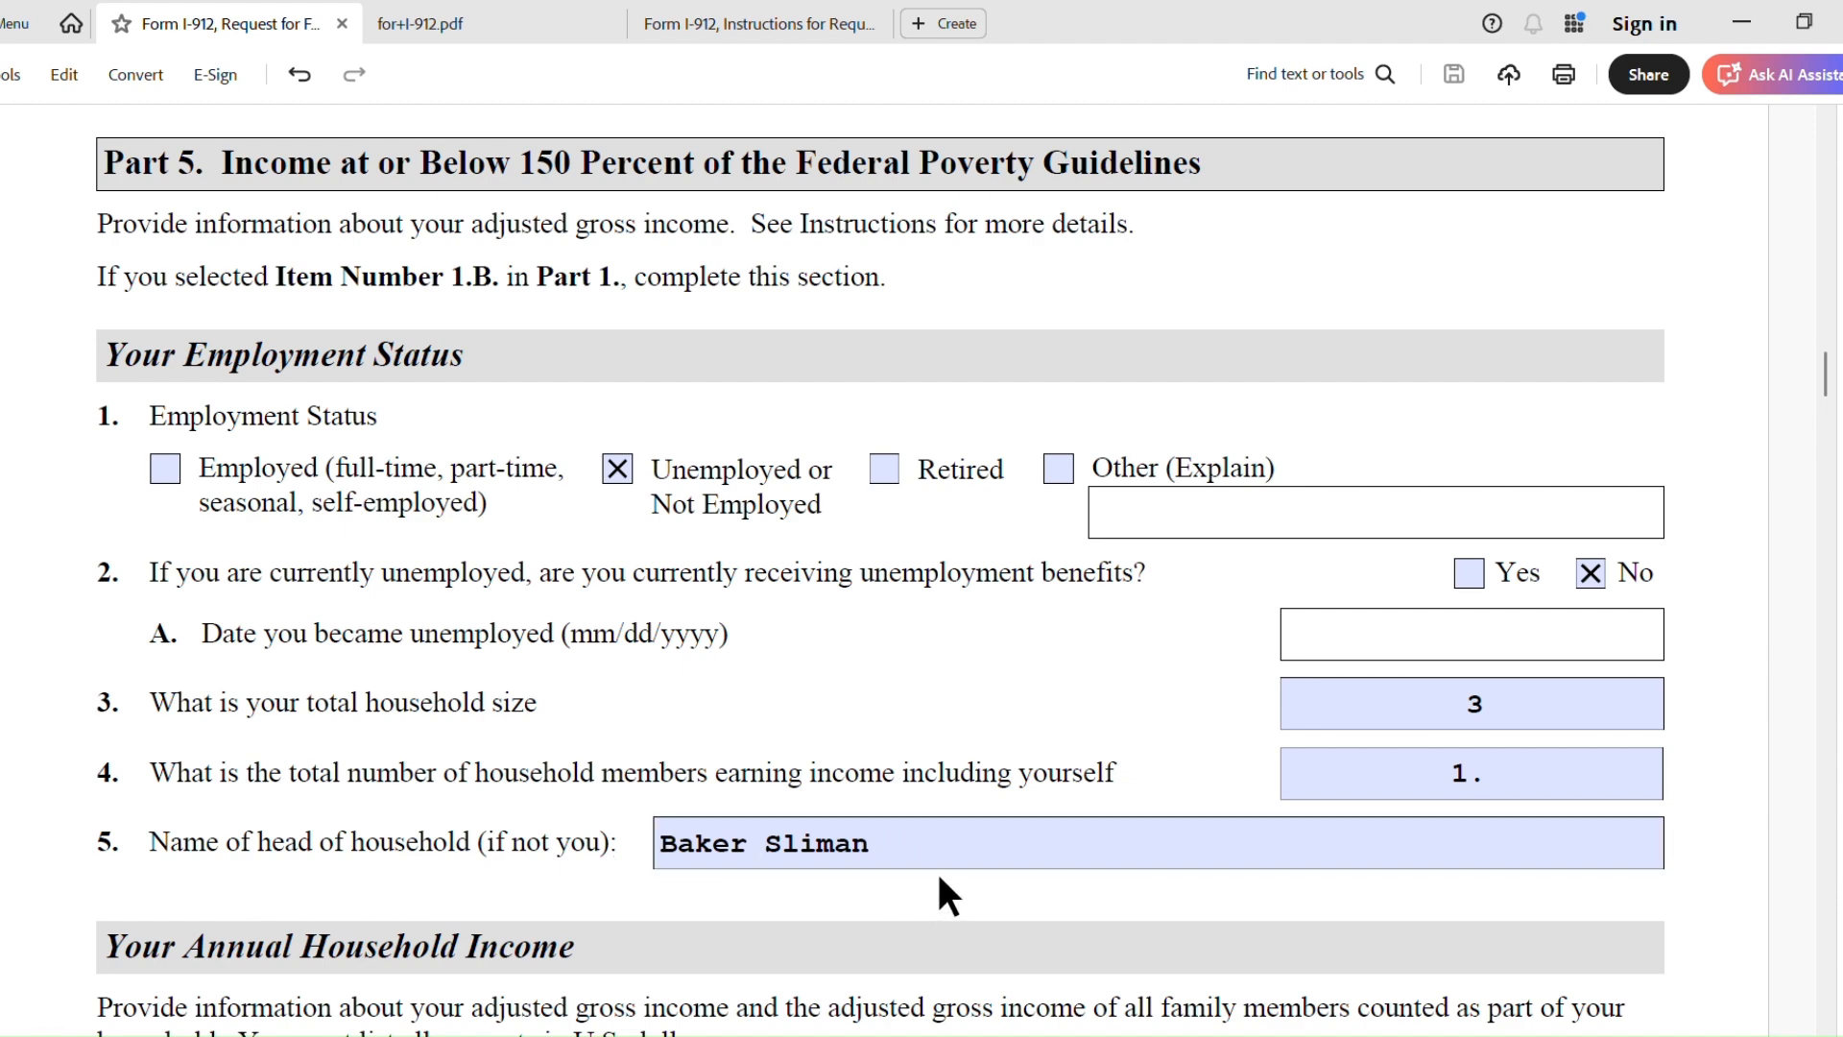
# - Review the Part 5 annual household income entries and check the 2025 poverty guidelines table in for+I-912.pdf
pyautogui.scroll(-5, 1028, 922)
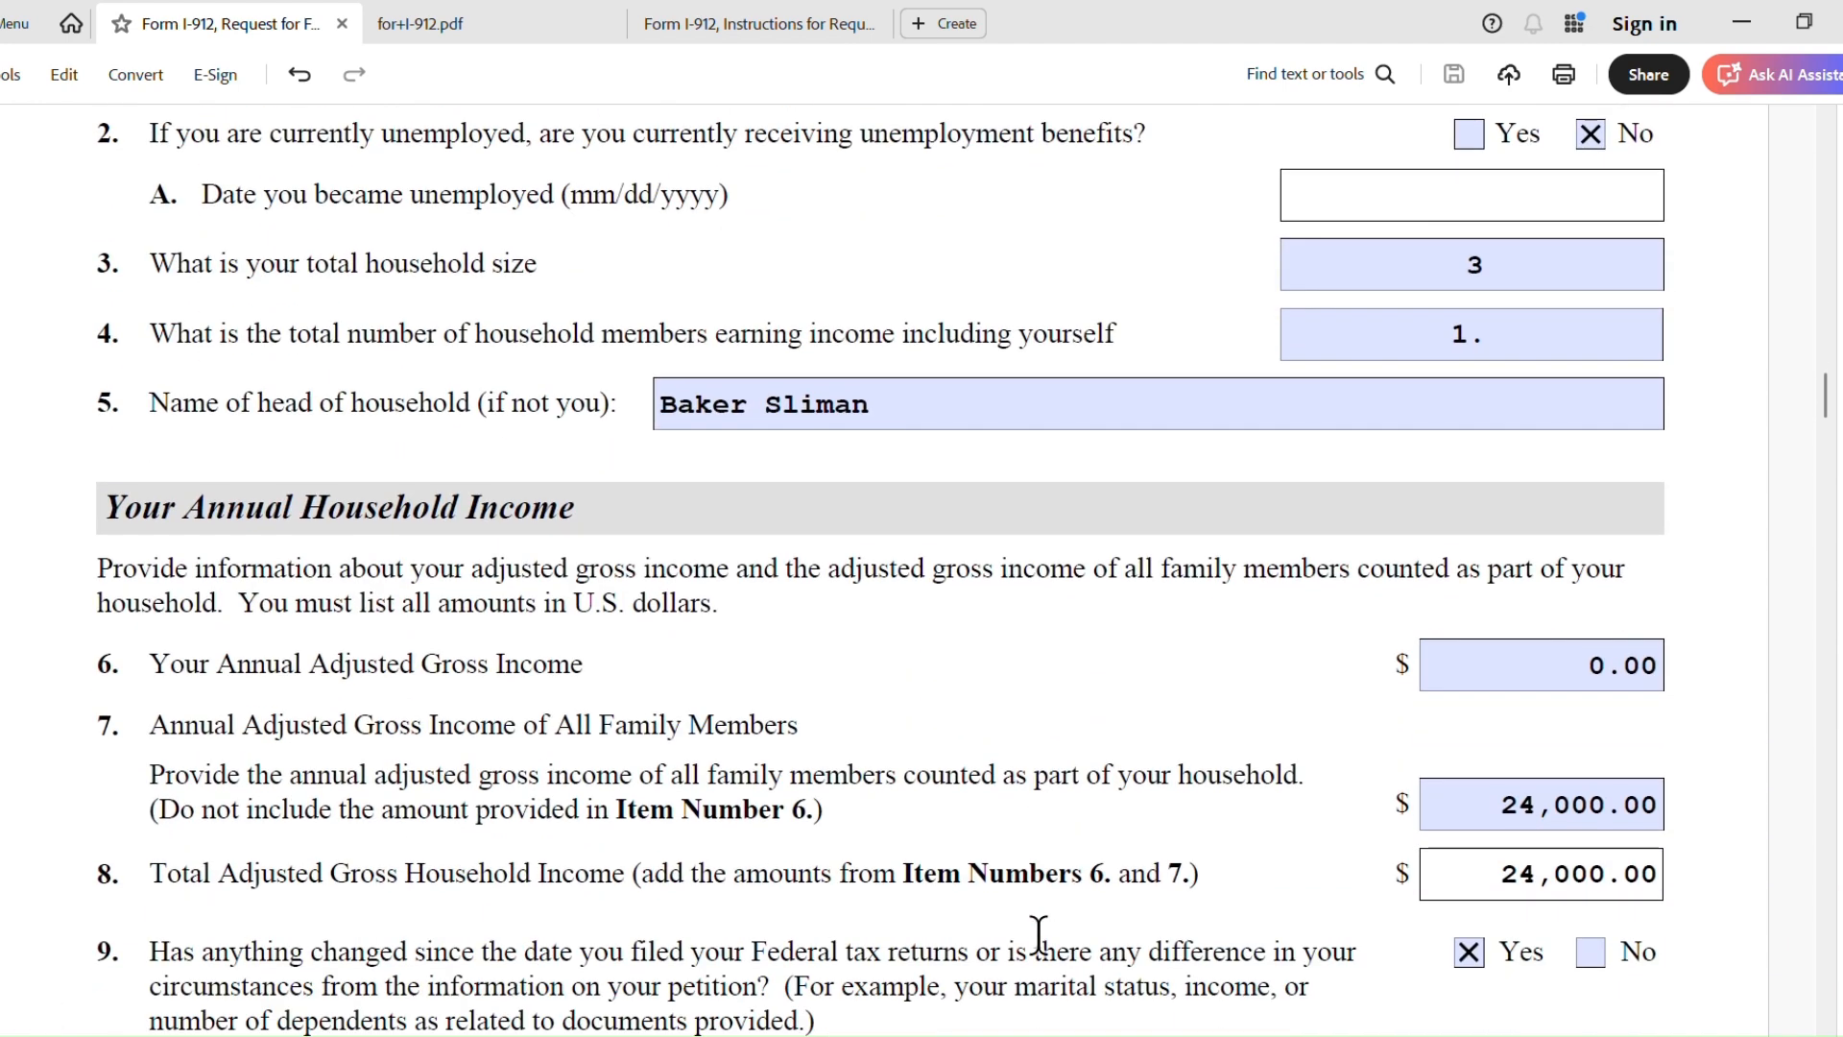
pyautogui.scroll(-1, 1038, 933)
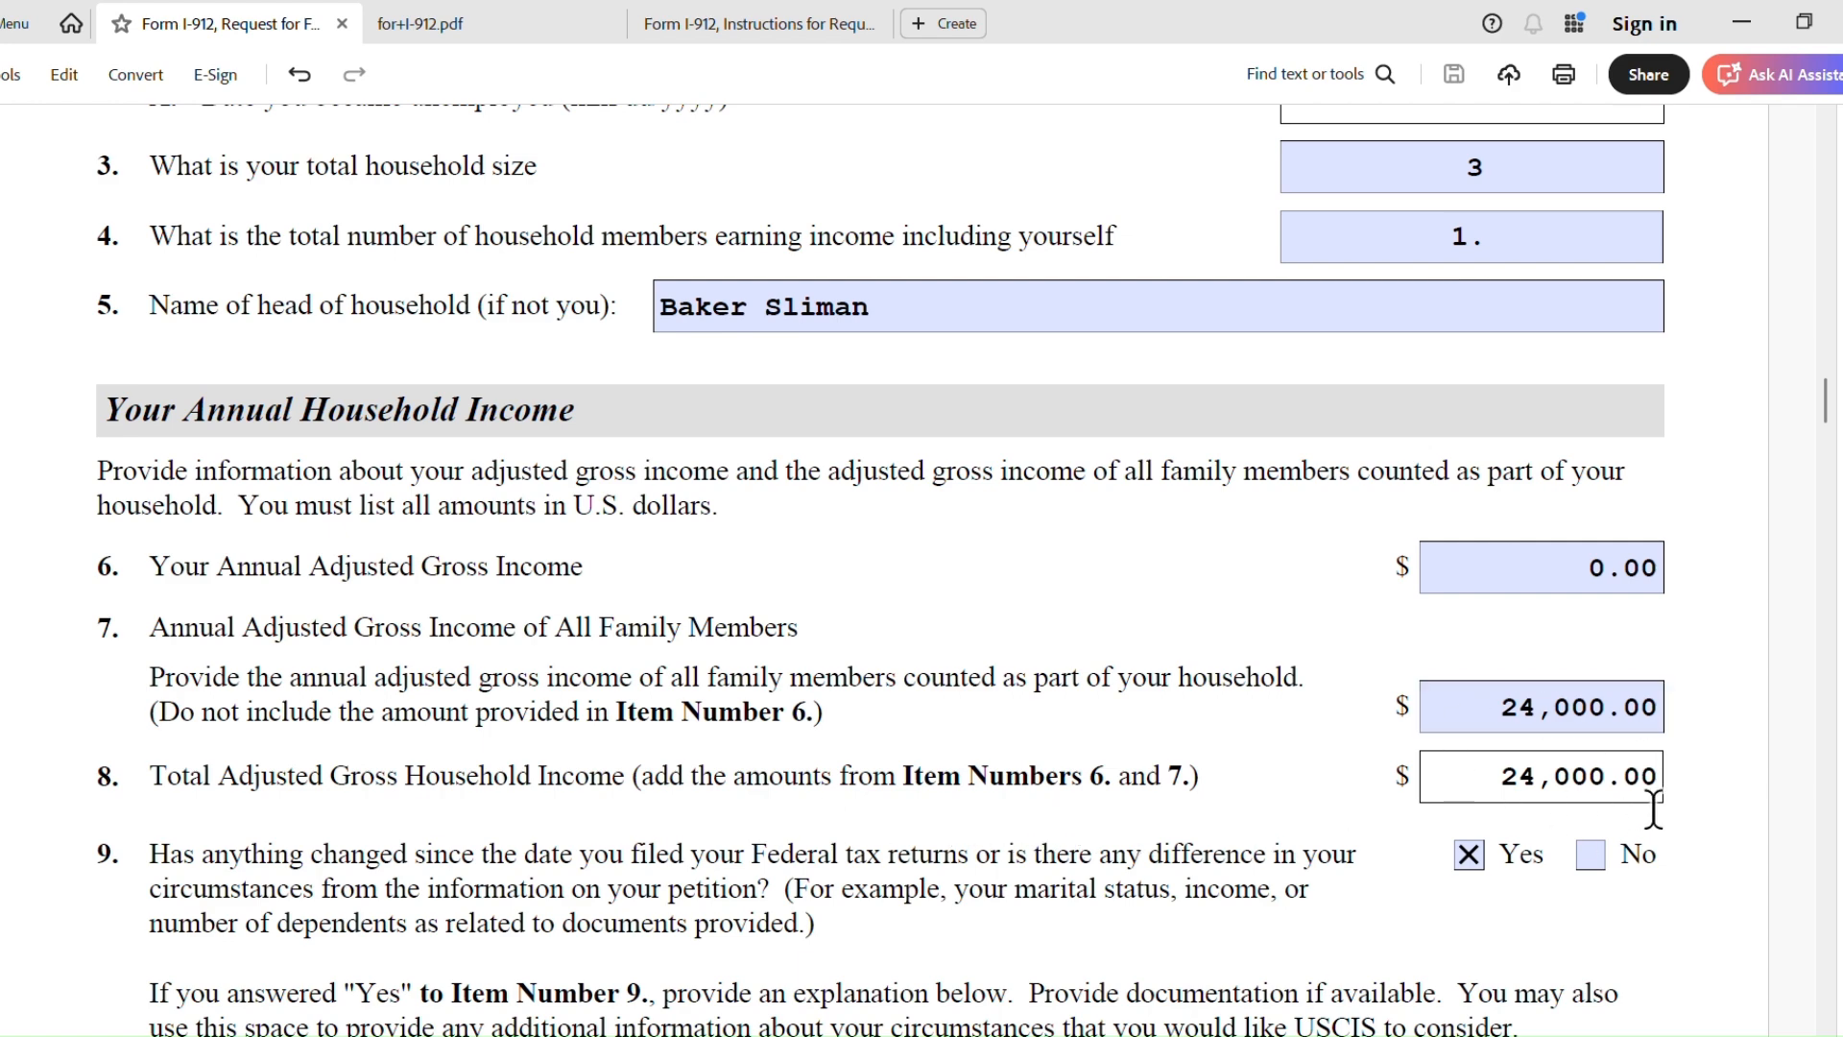
pyautogui.click(535, 29)
pyautogui.scroll(-5, 1056, 576)
pyautogui.scroll(-10, 1051, 571)
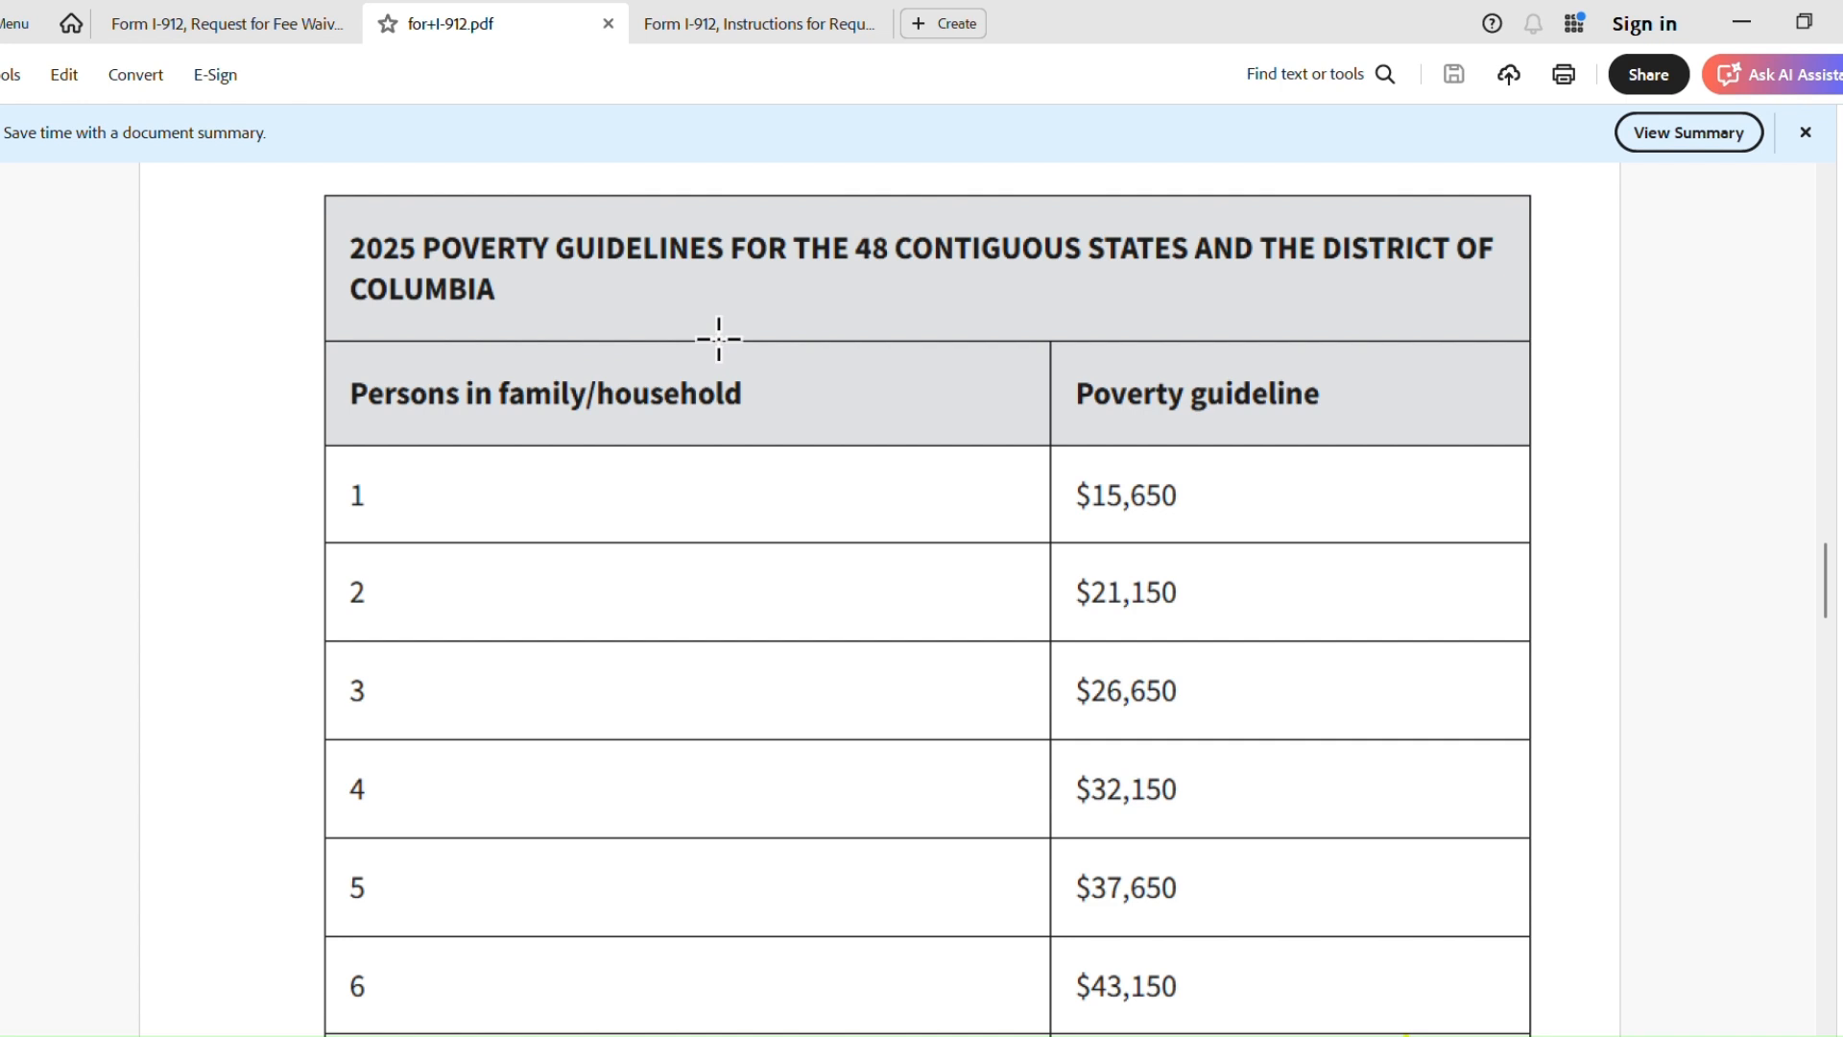
# - Return to the Form I-912 request and examine the Part 5 Item Number 9 answer and its written explanation of changed circumstances
pyautogui.click(220, 19)
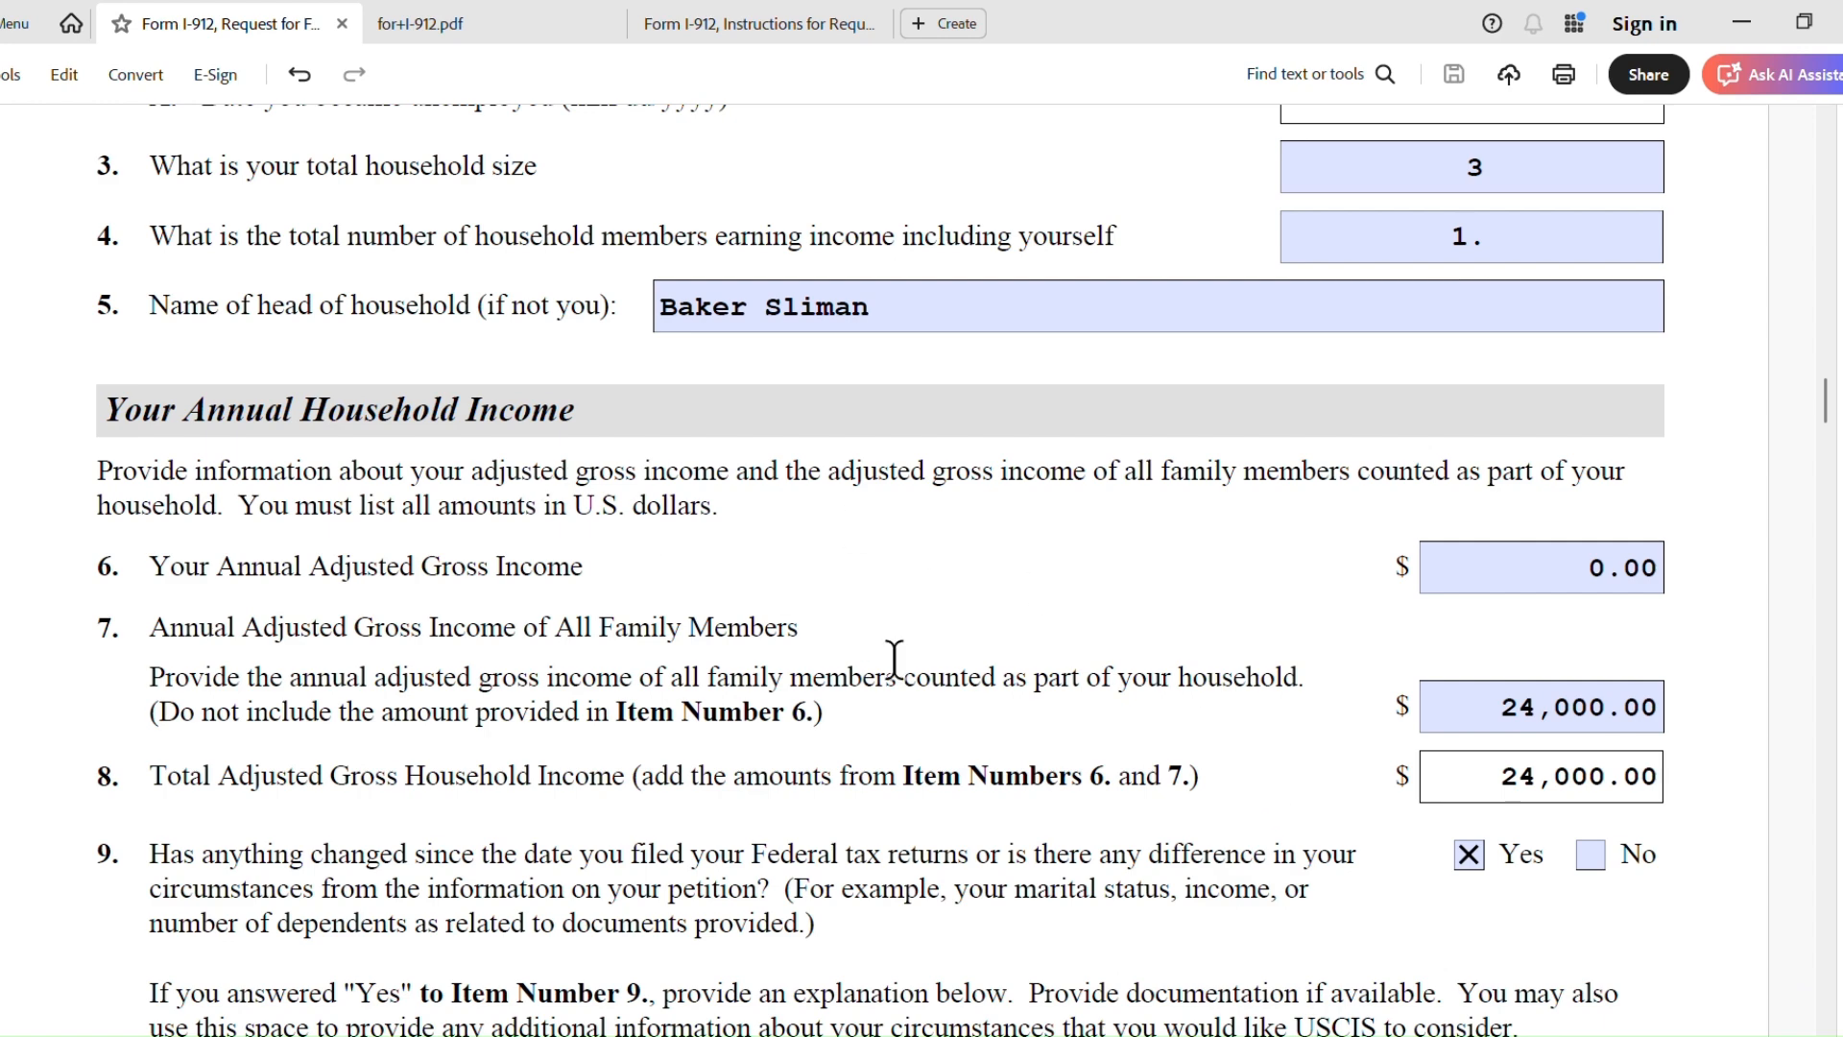
pyautogui.scroll(-5, 895, 659)
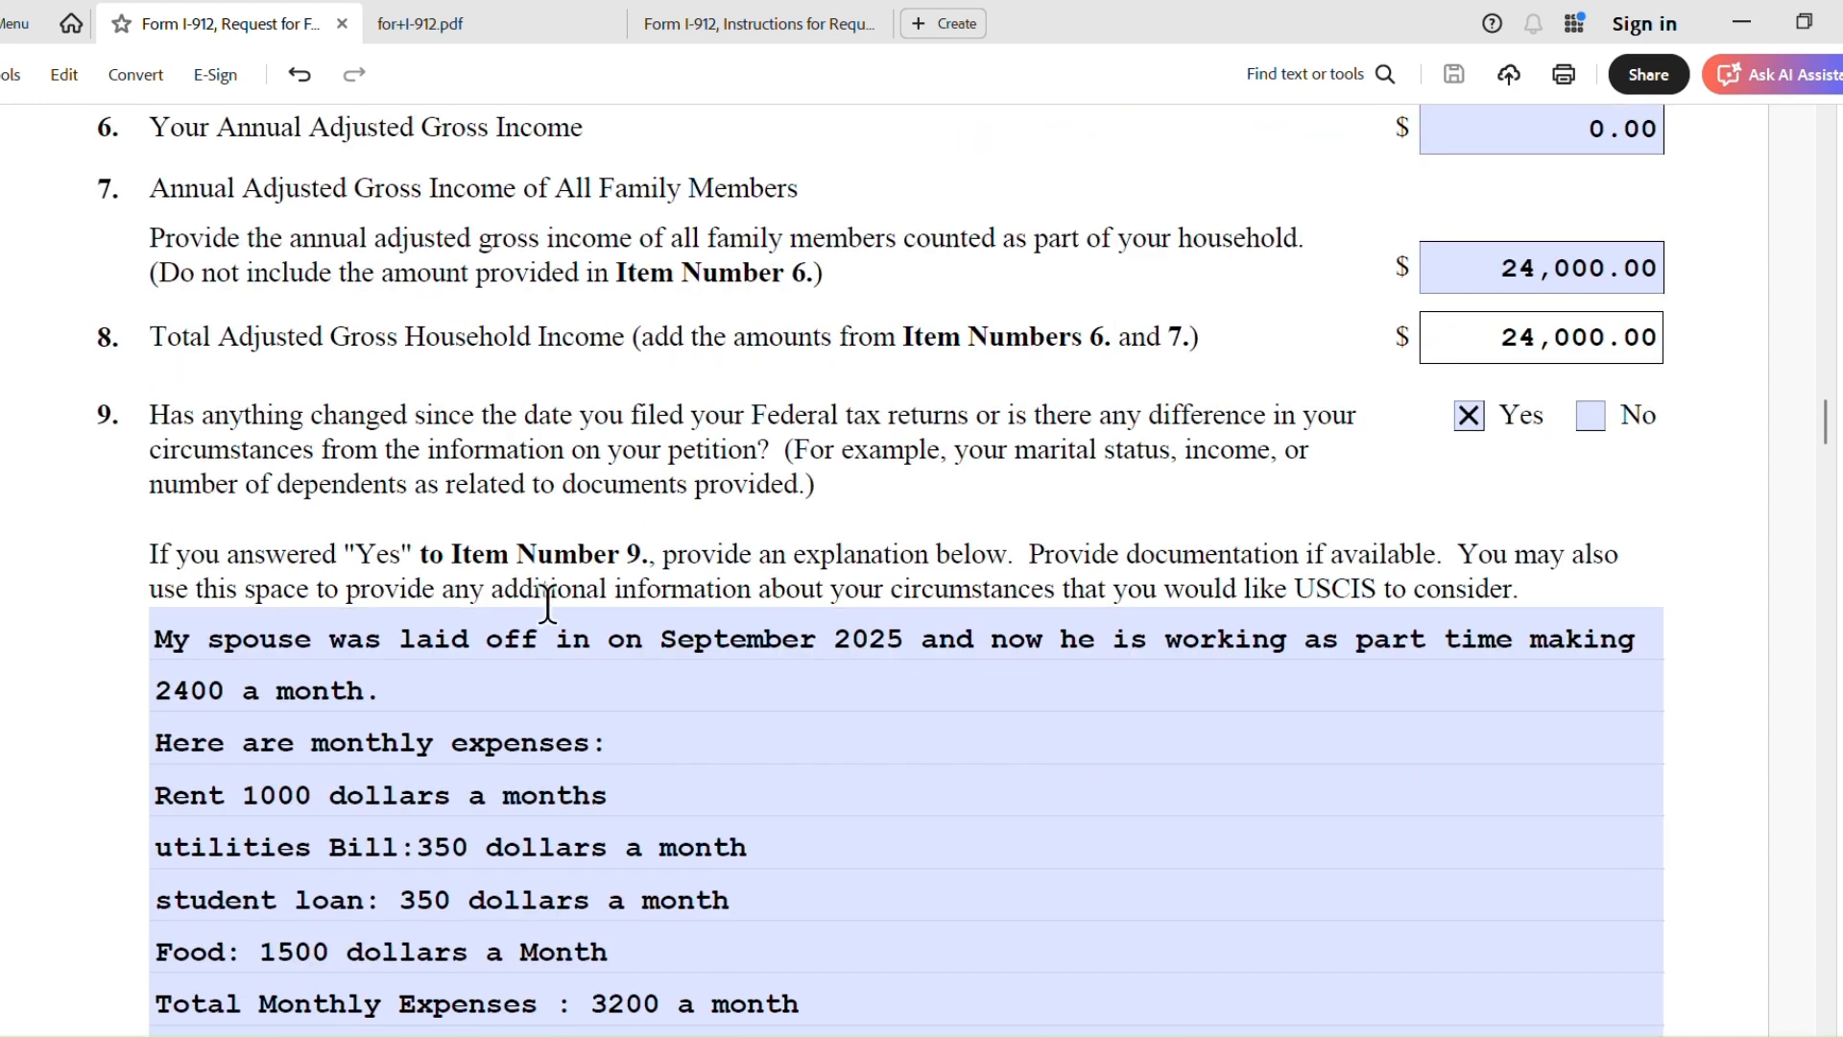
pyautogui.click(756, 634)
pyautogui.scroll(-3, 898, 715)
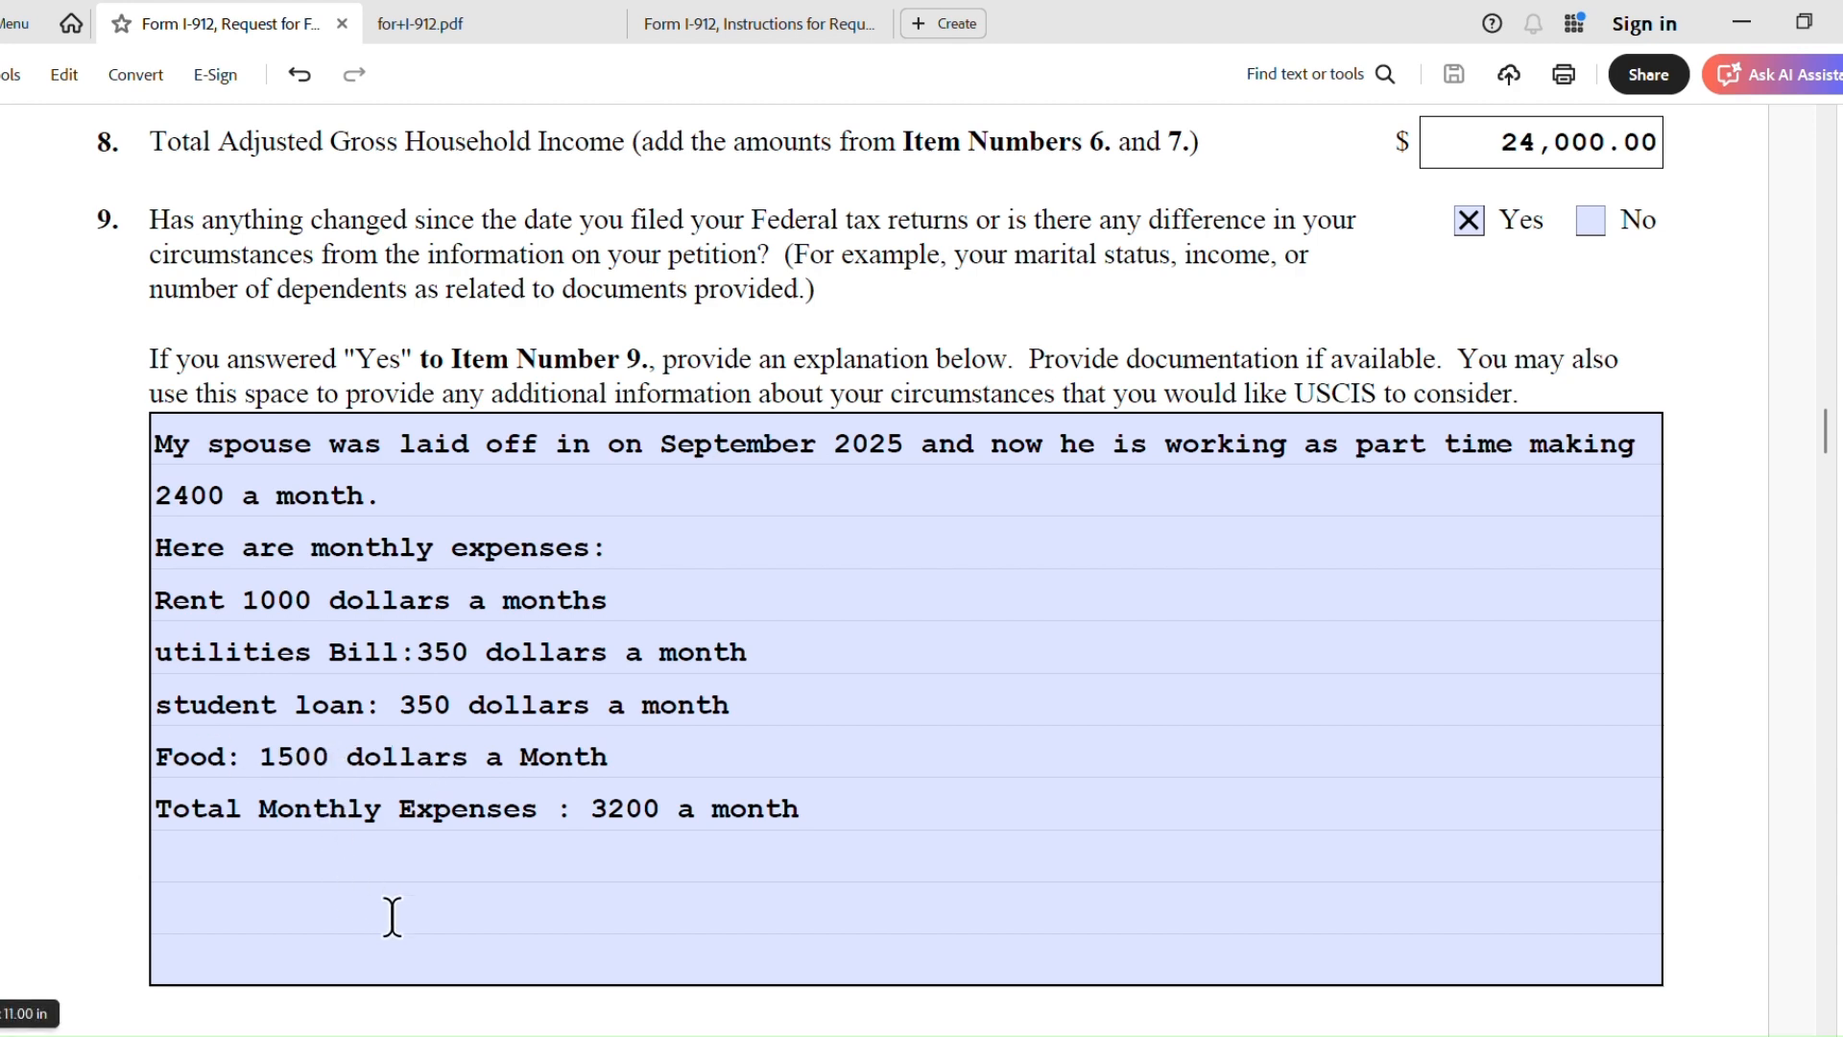
pyautogui.click(441, 931)
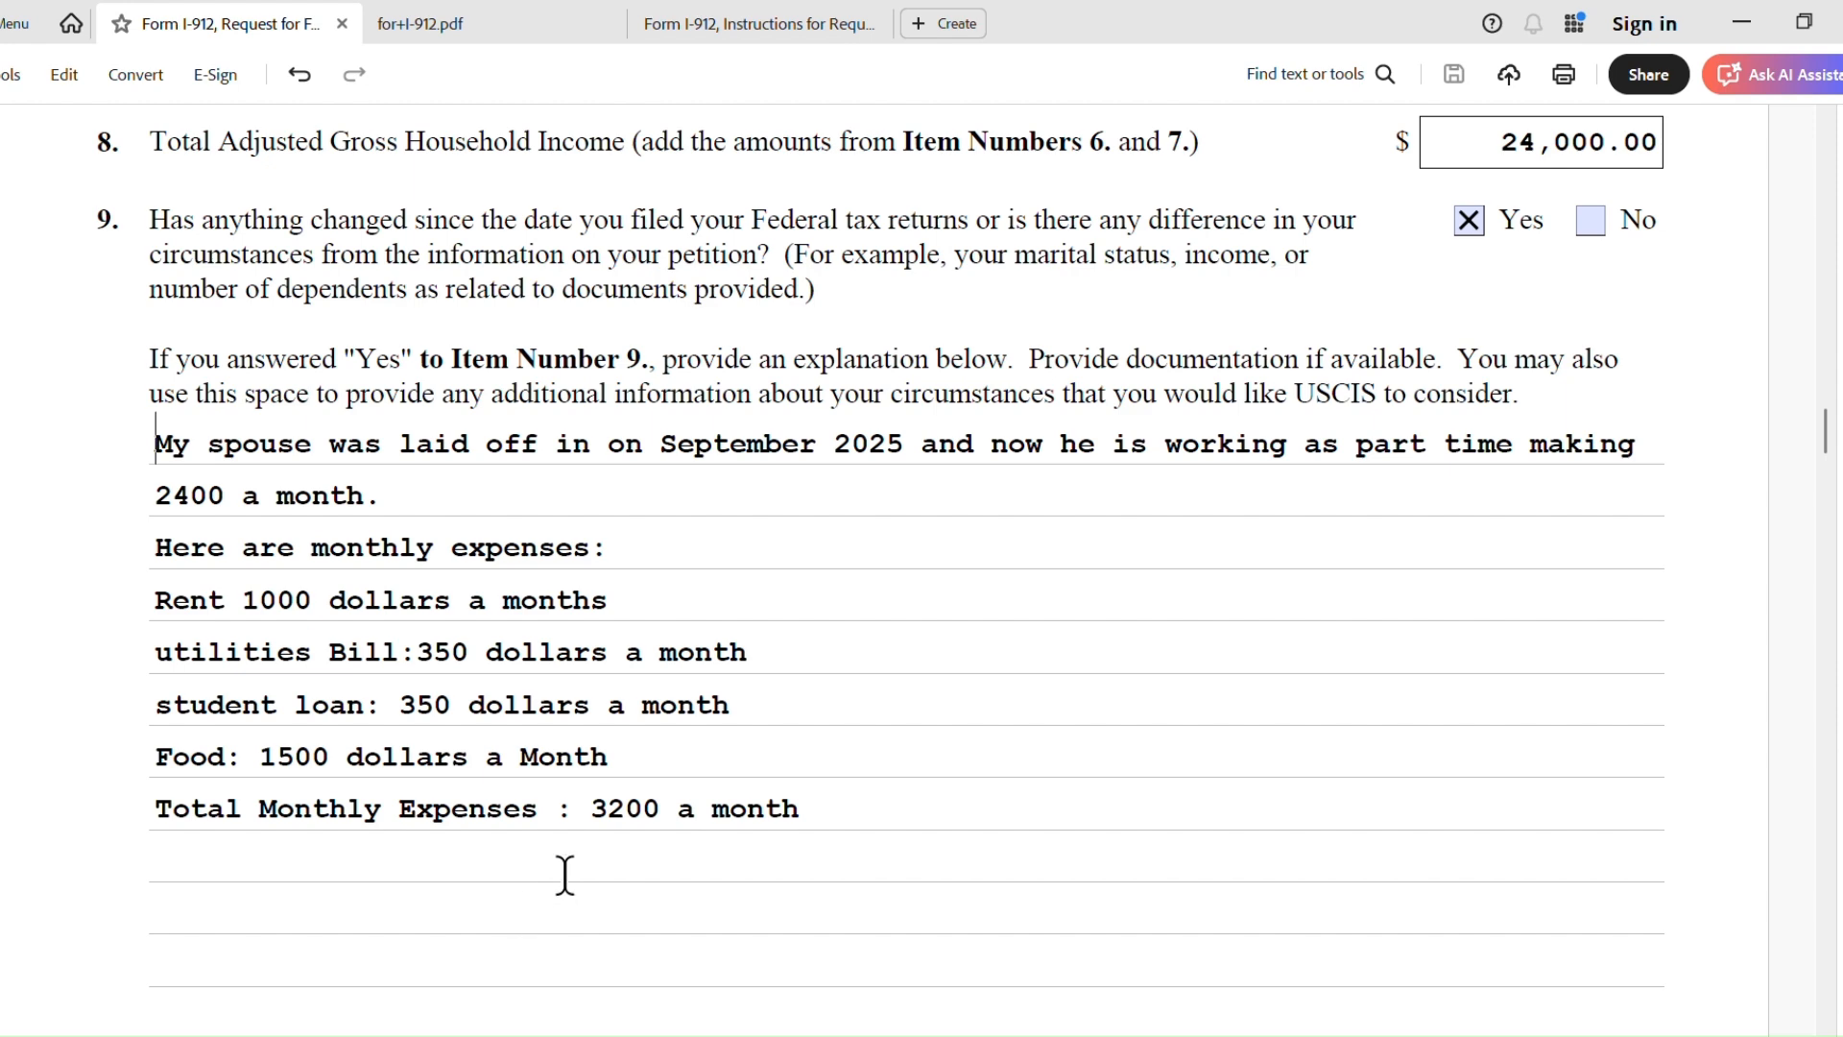
# - Examine the Part 6 Financial Hardship description of income loss and monthly expenses in Item Number 1
pyautogui.scroll(-3, 1114, 733)
pyautogui.scroll(-8, 1134, 727)
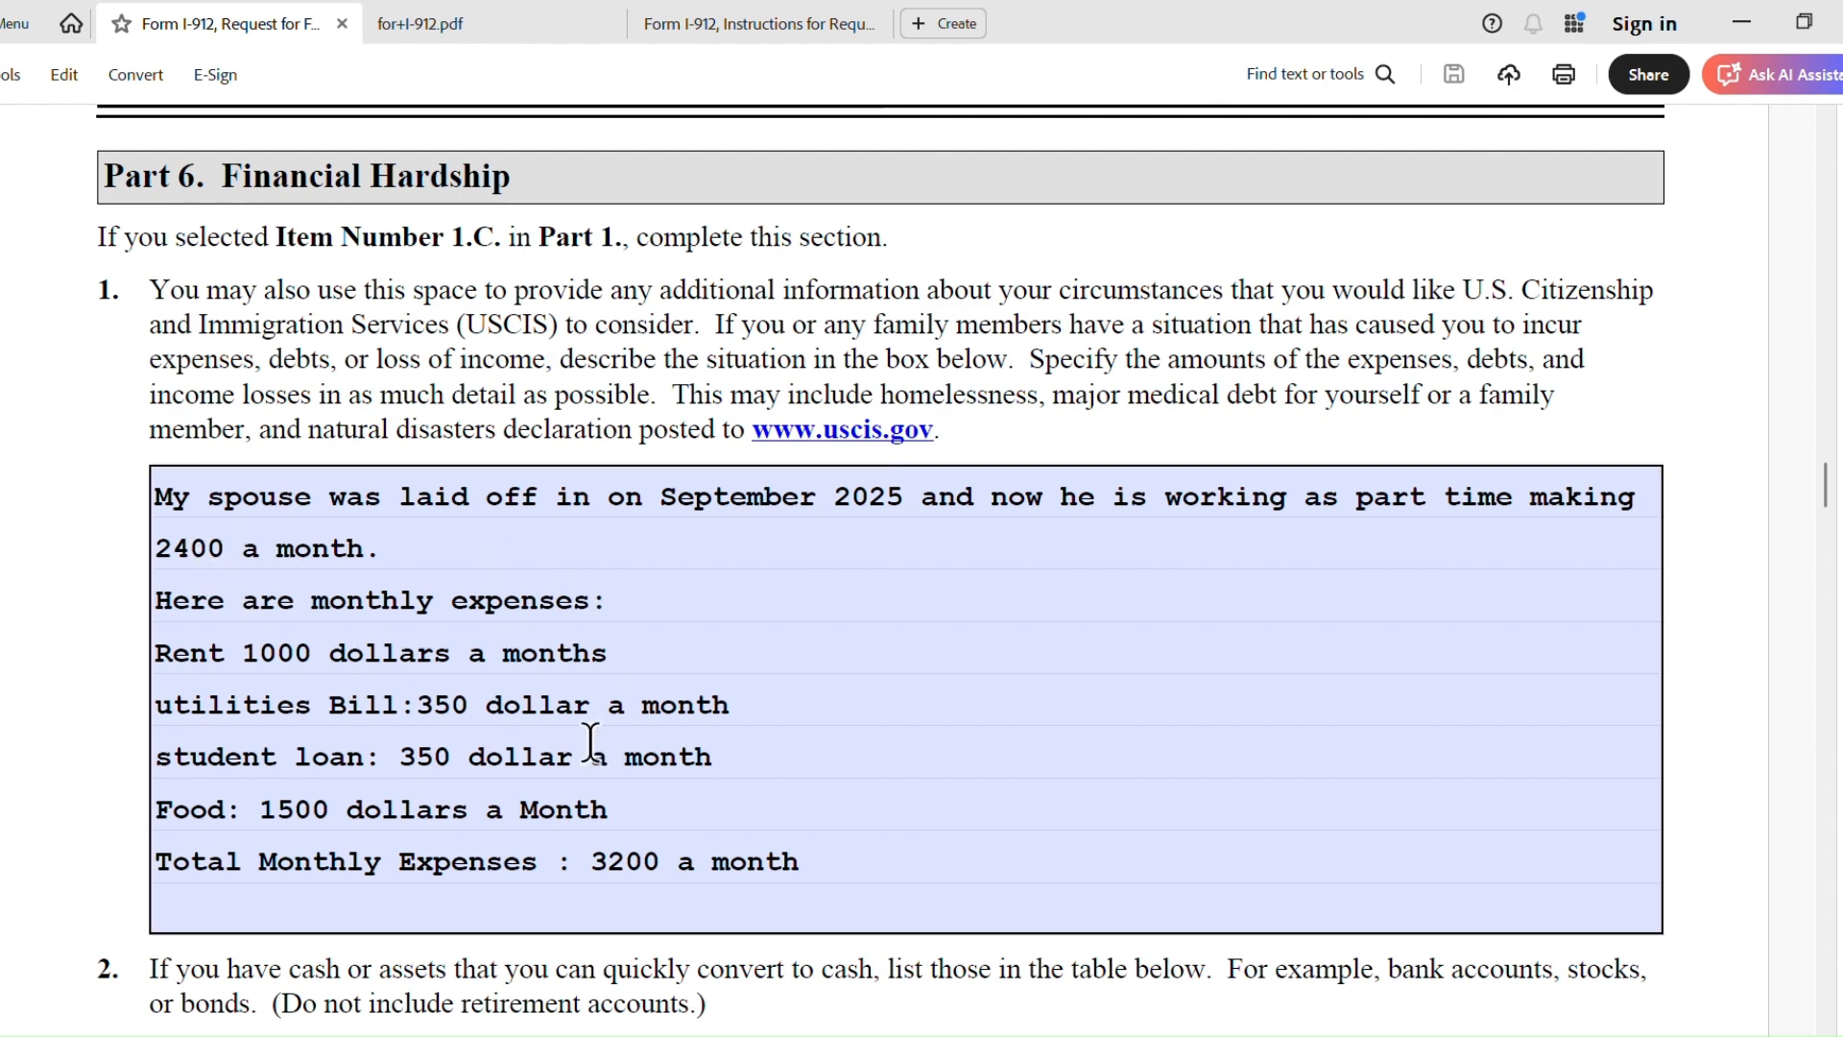
pyautogui.click(108, 535)
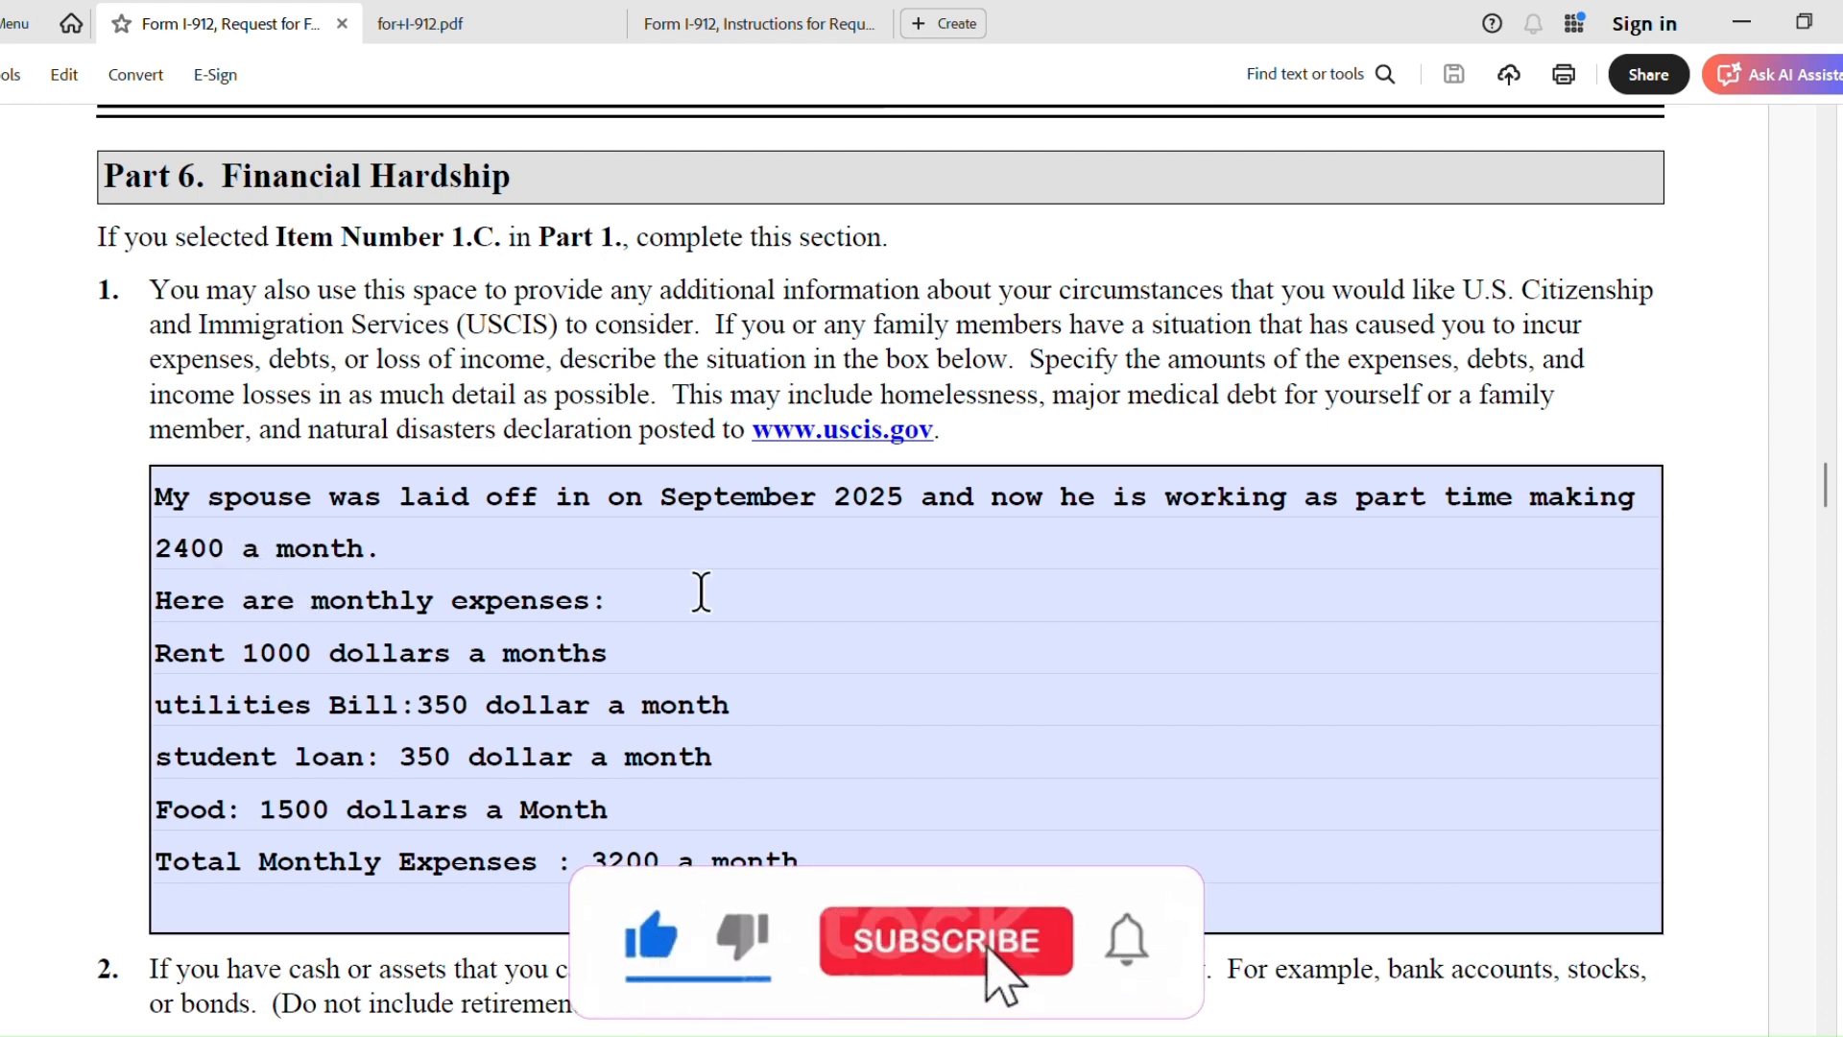
# - Review the Part 6 Assets table and the Total Monthly Expenses and Liabilities amount with its expense types
pyautogui.scroll(-6, 702, 592)
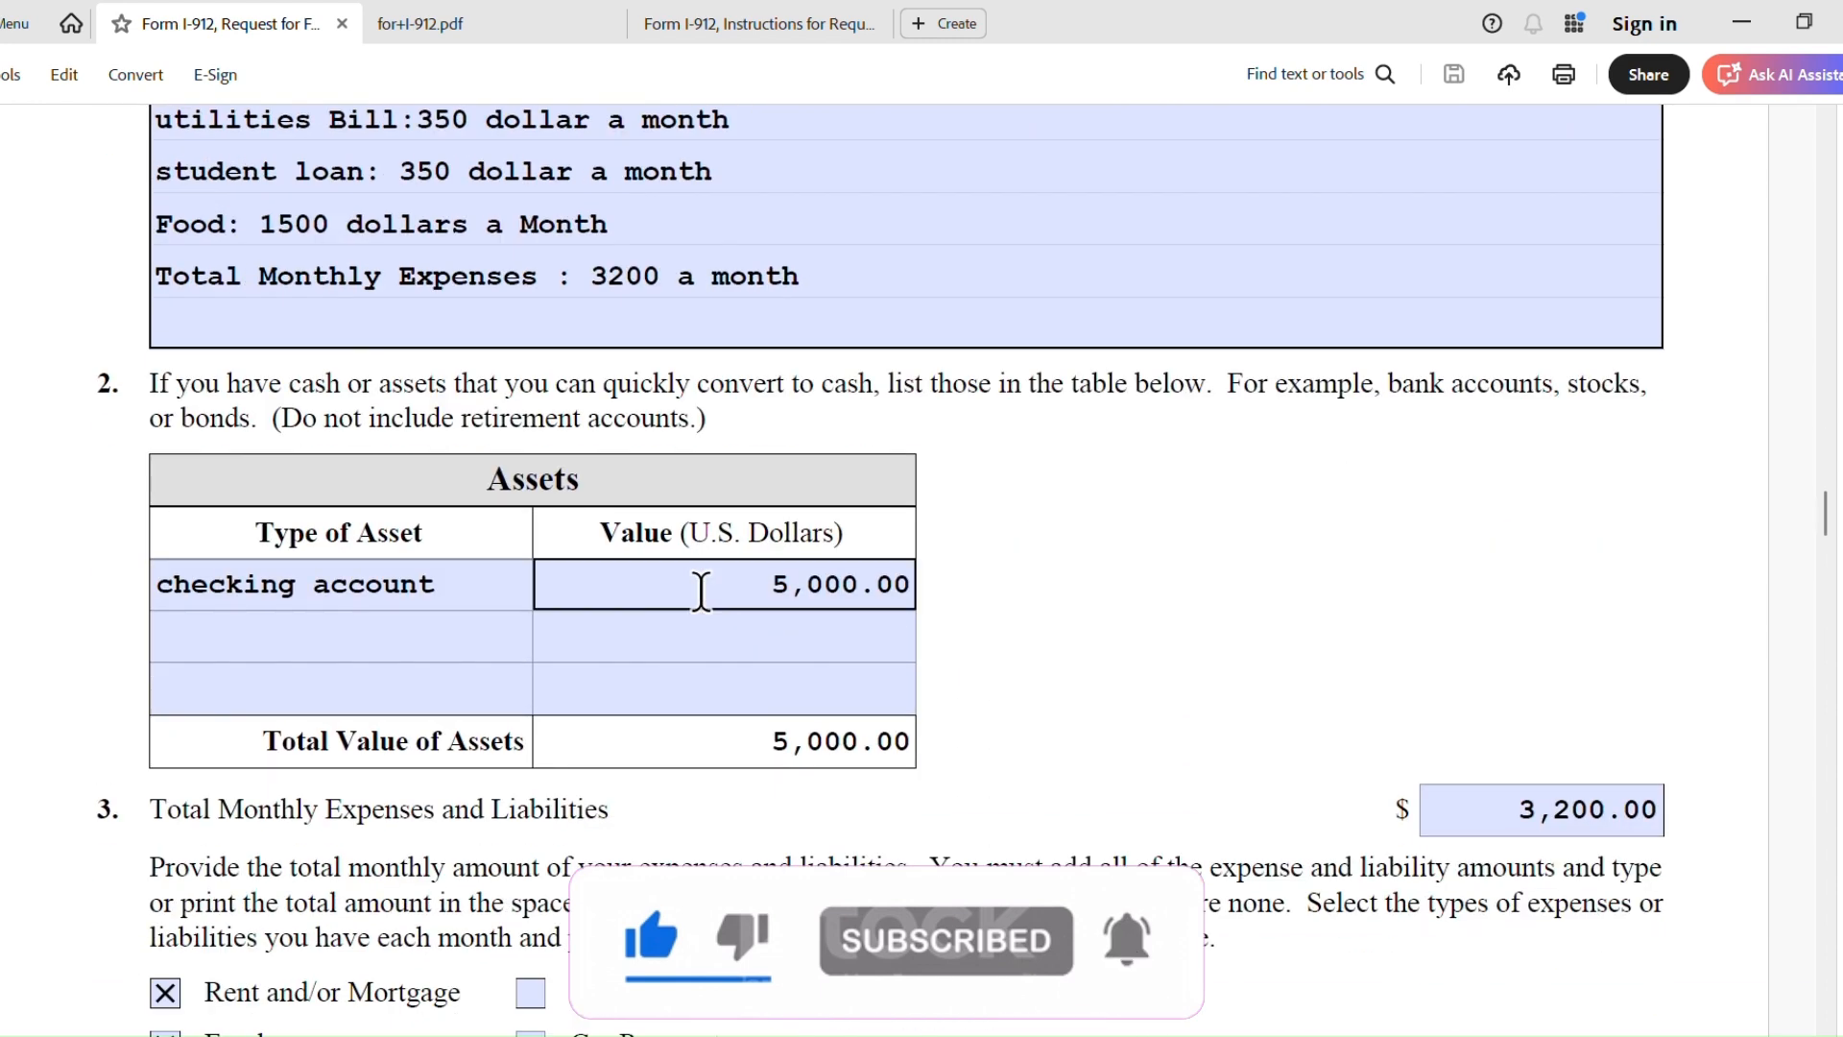
pyautogui.scroll(-1, 701, 591)
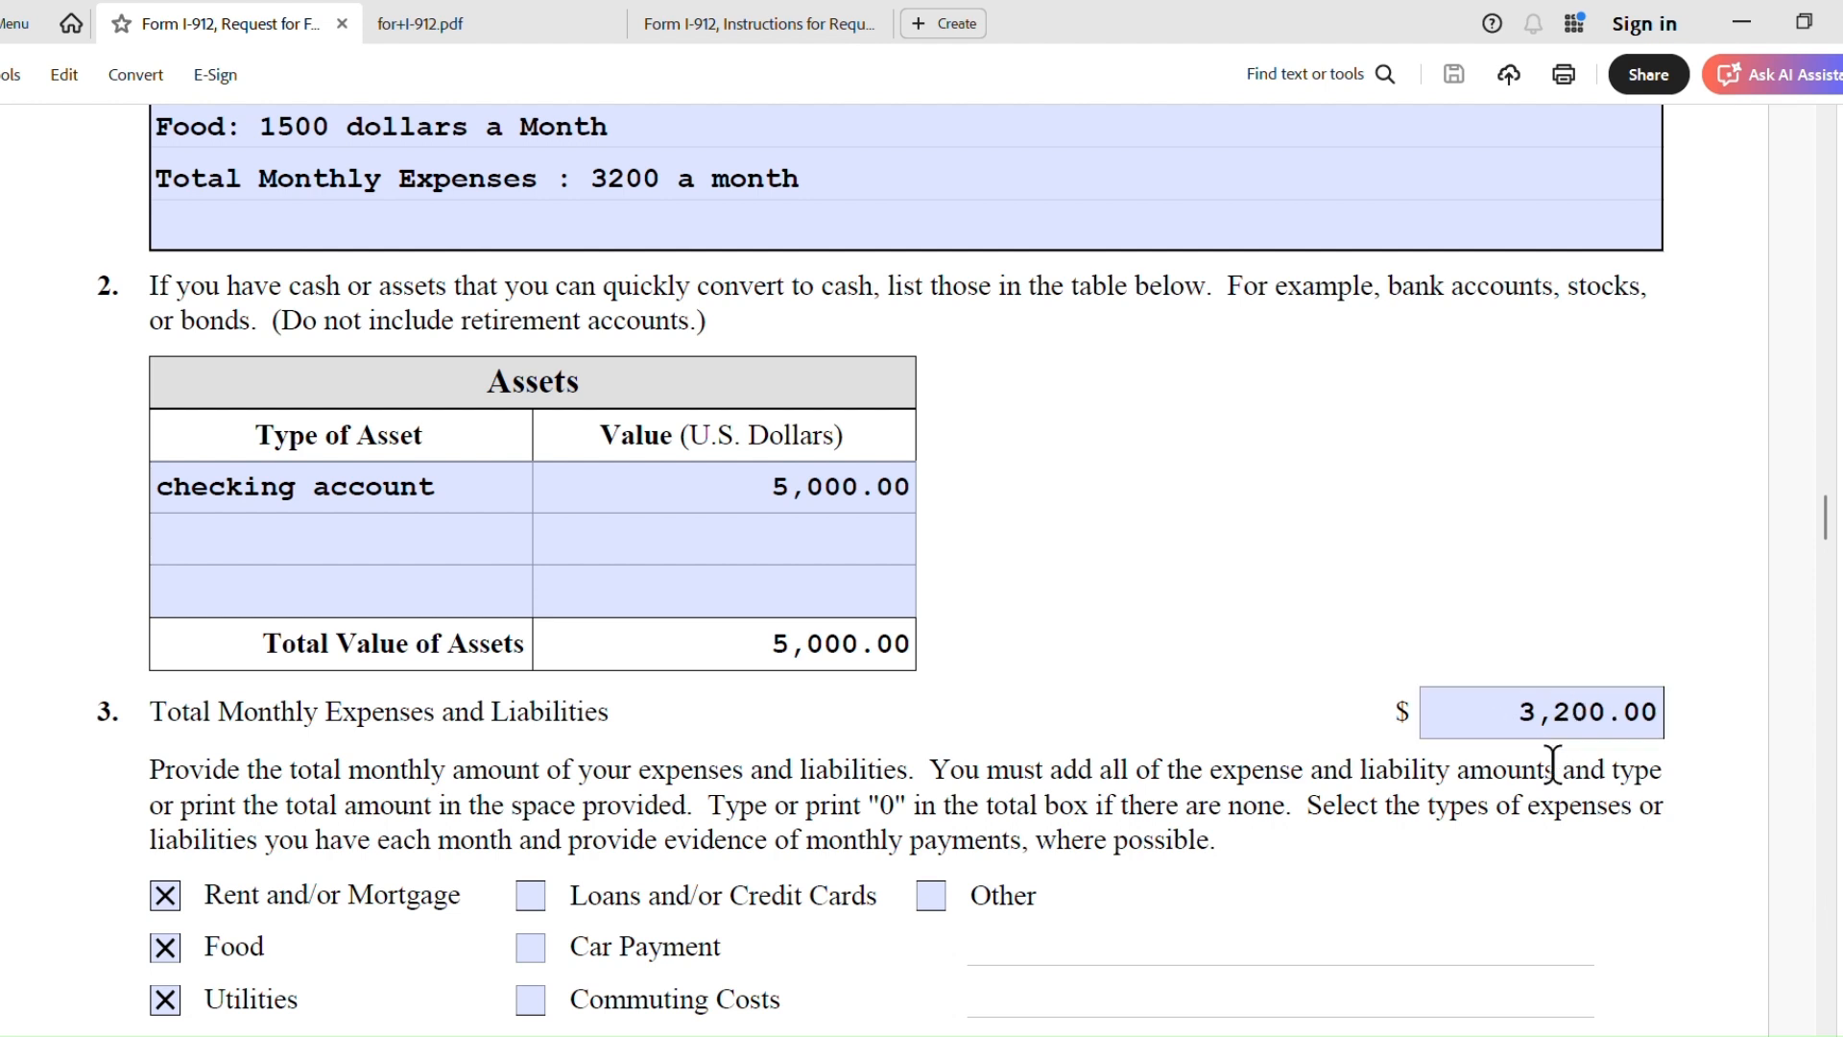
pyautogui.scroll(-4, 1493, 597)
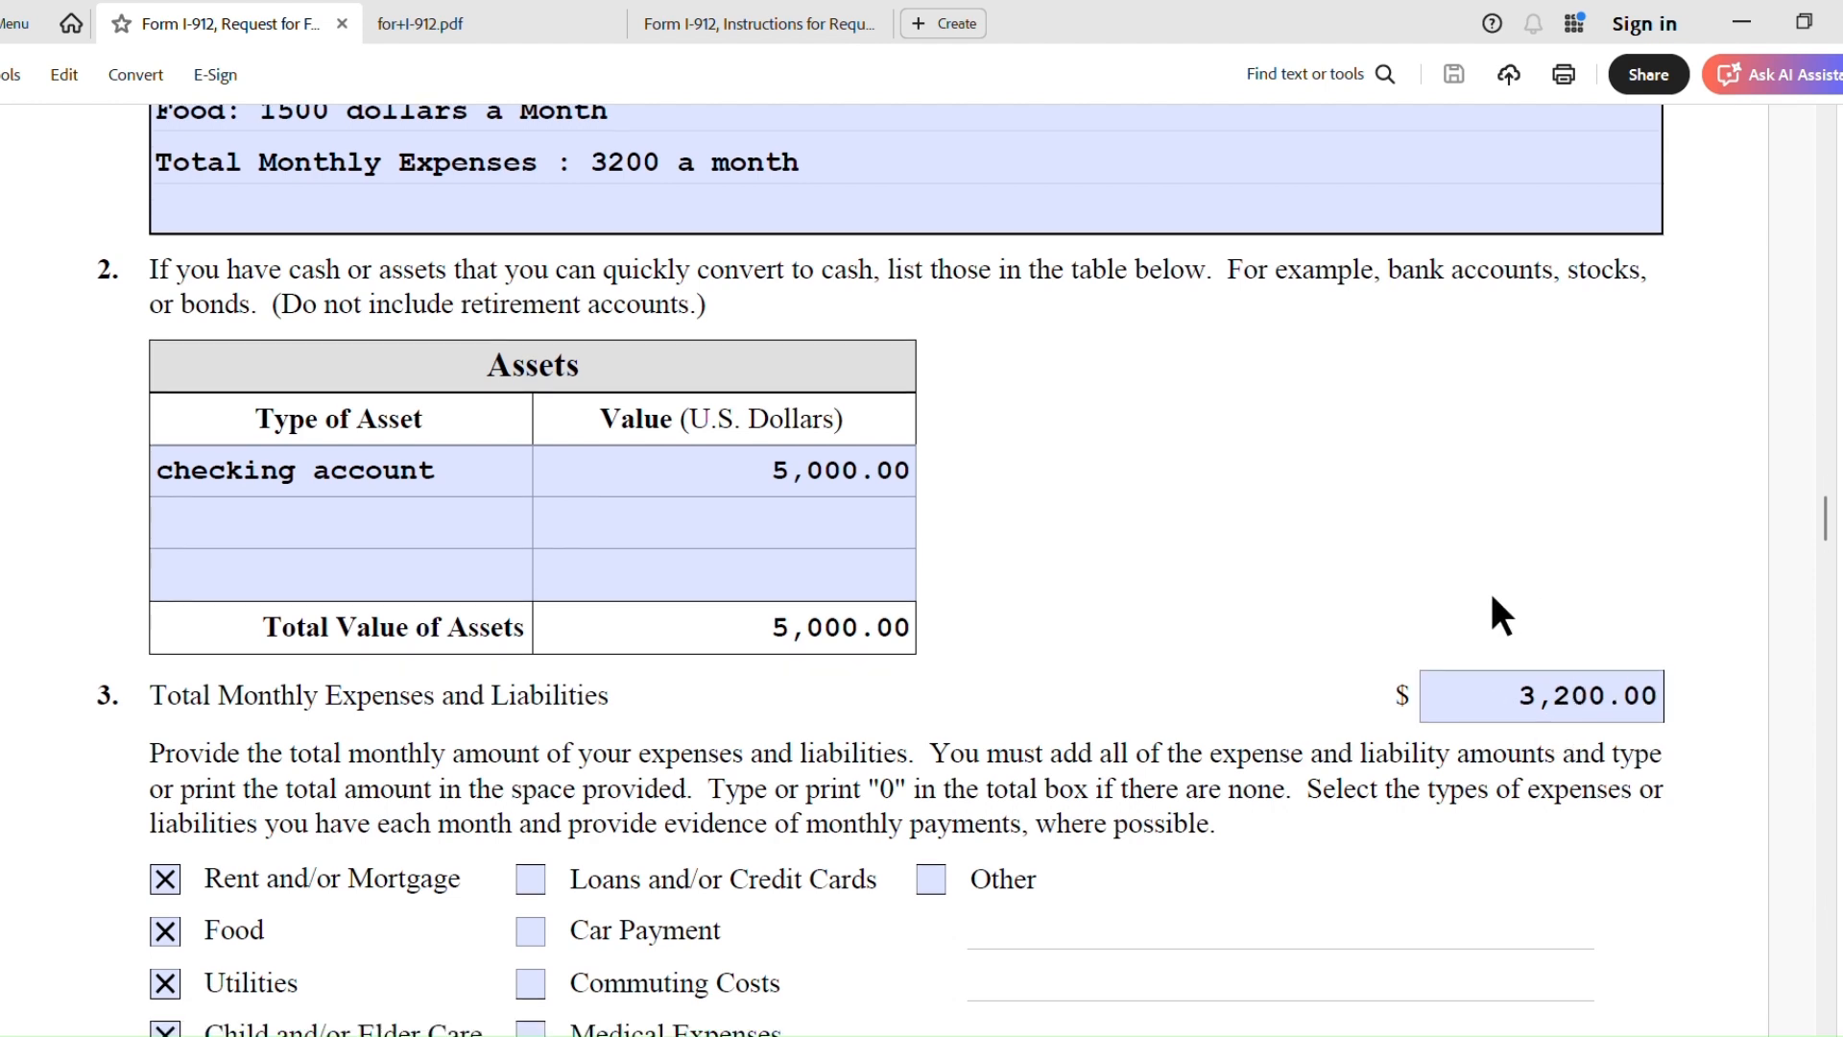
pyautogui.scroll(-3, 1493, 599)
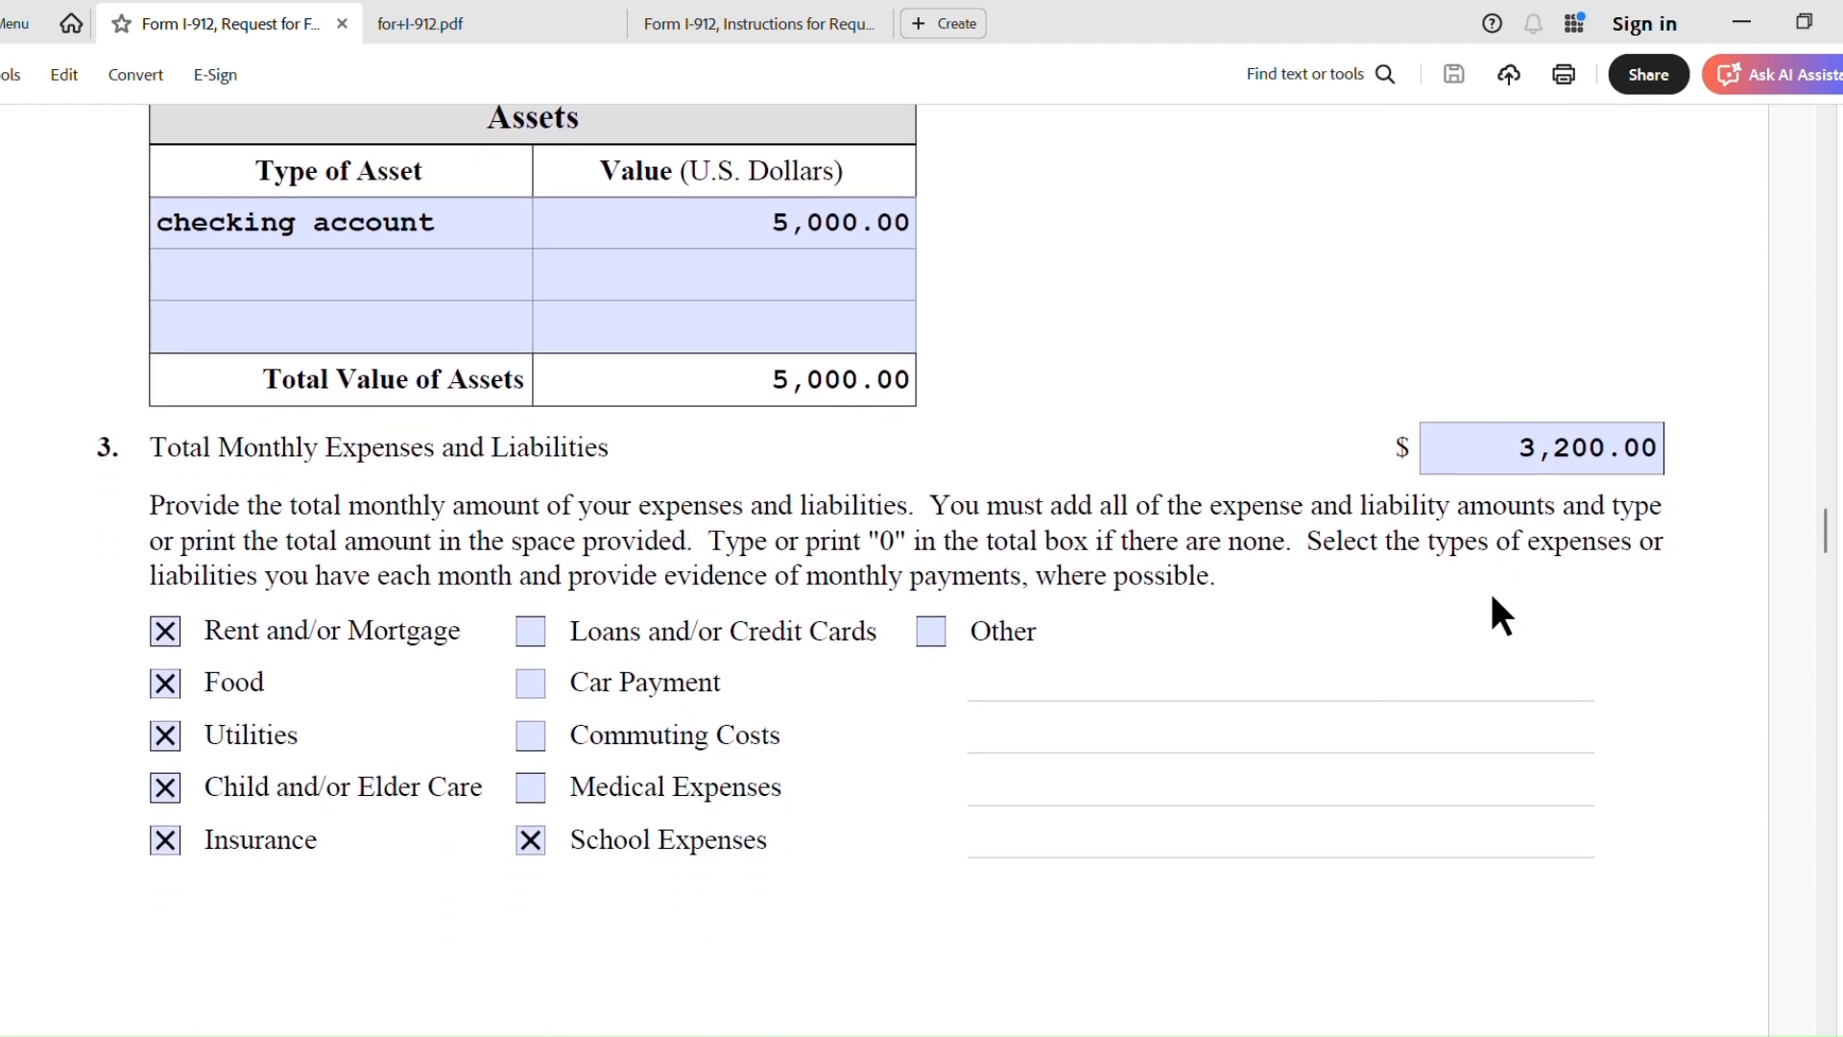
# - Mark Loans and/or Credit Cards and Medical Expenses among the Part 6 monthly expense types
pyautogui.scroll(-1, 1493, 599)
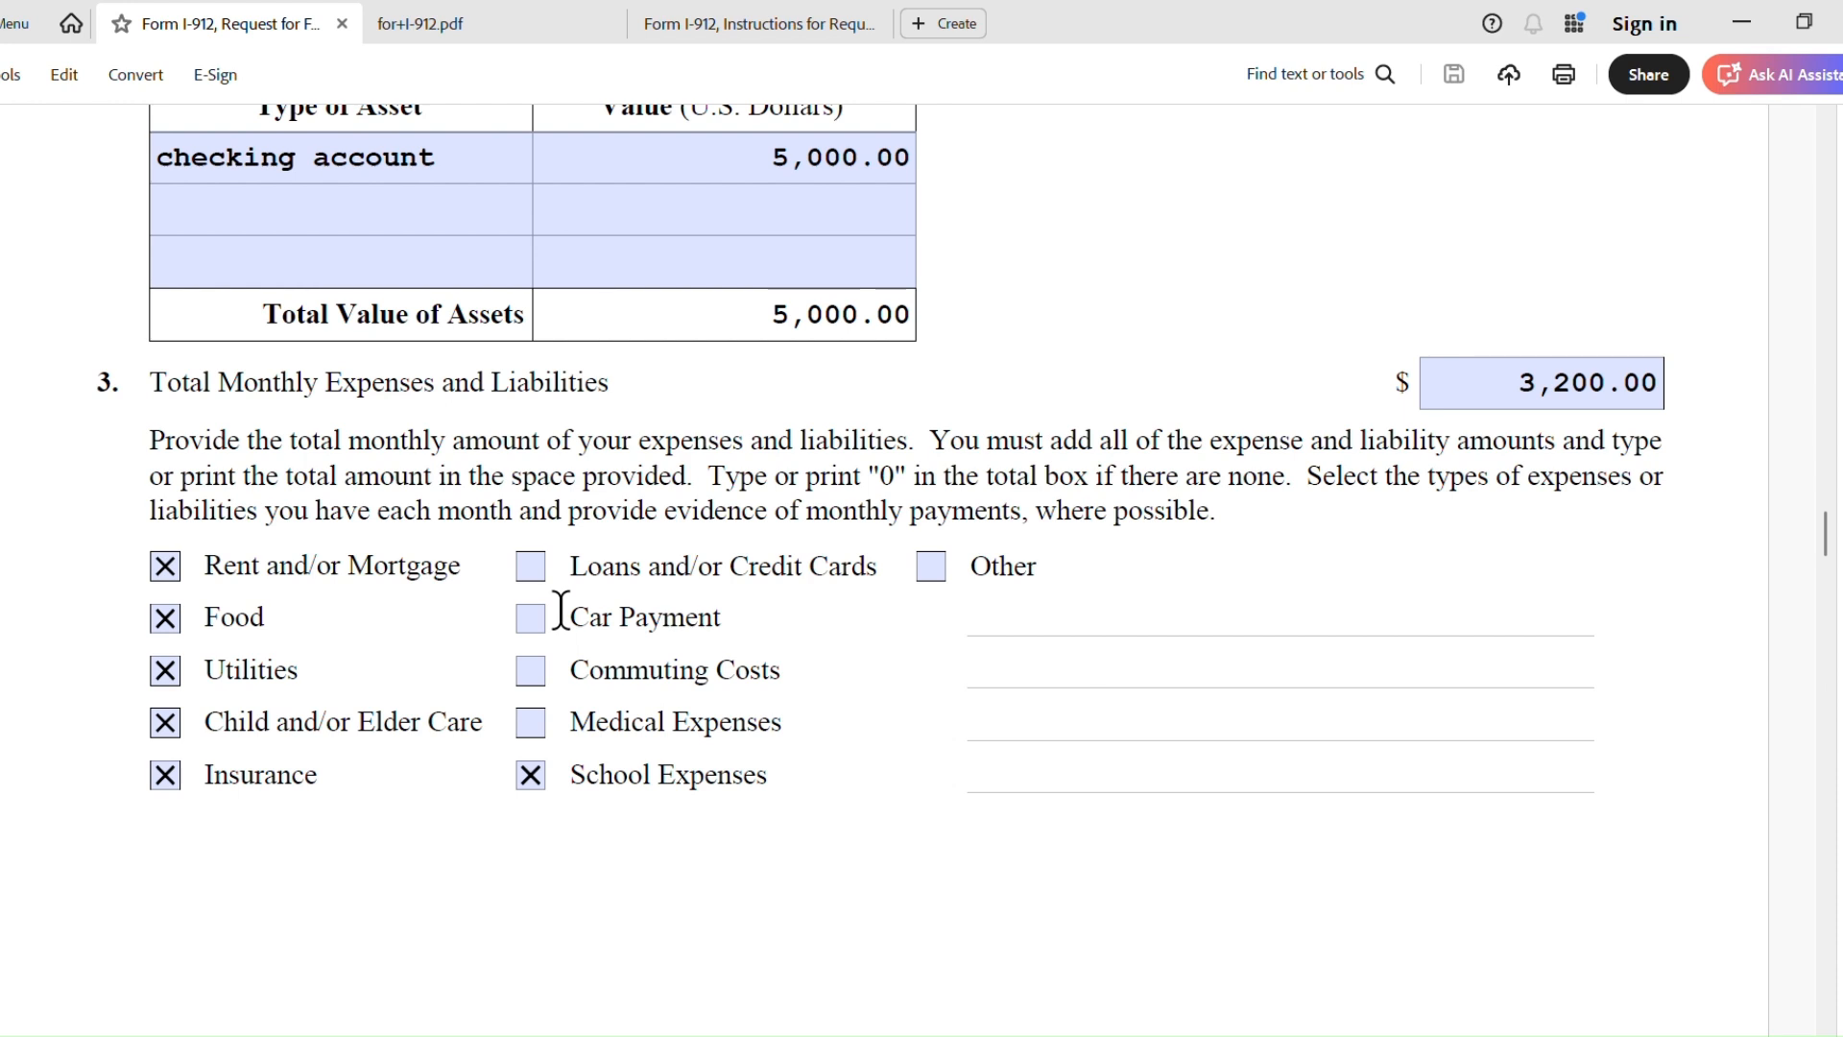
pyautogui.click(531, 568)
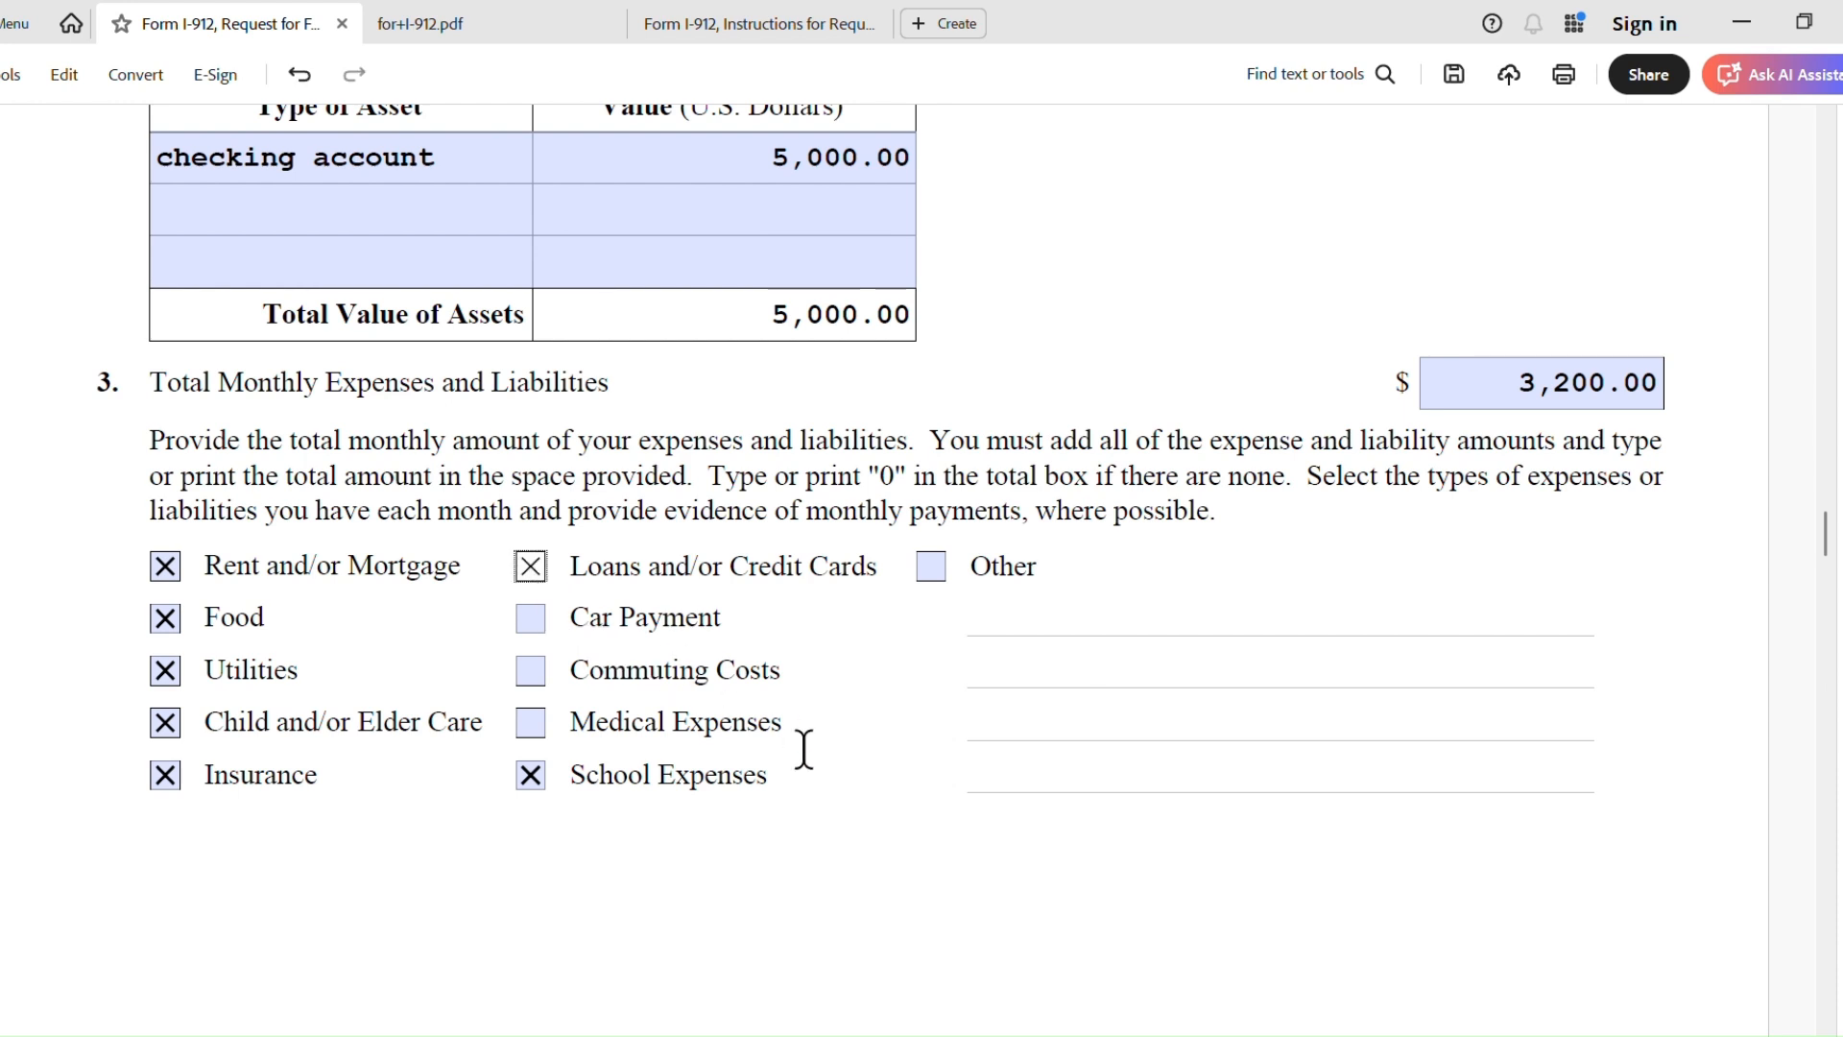
pyautogui.click(533, 722)
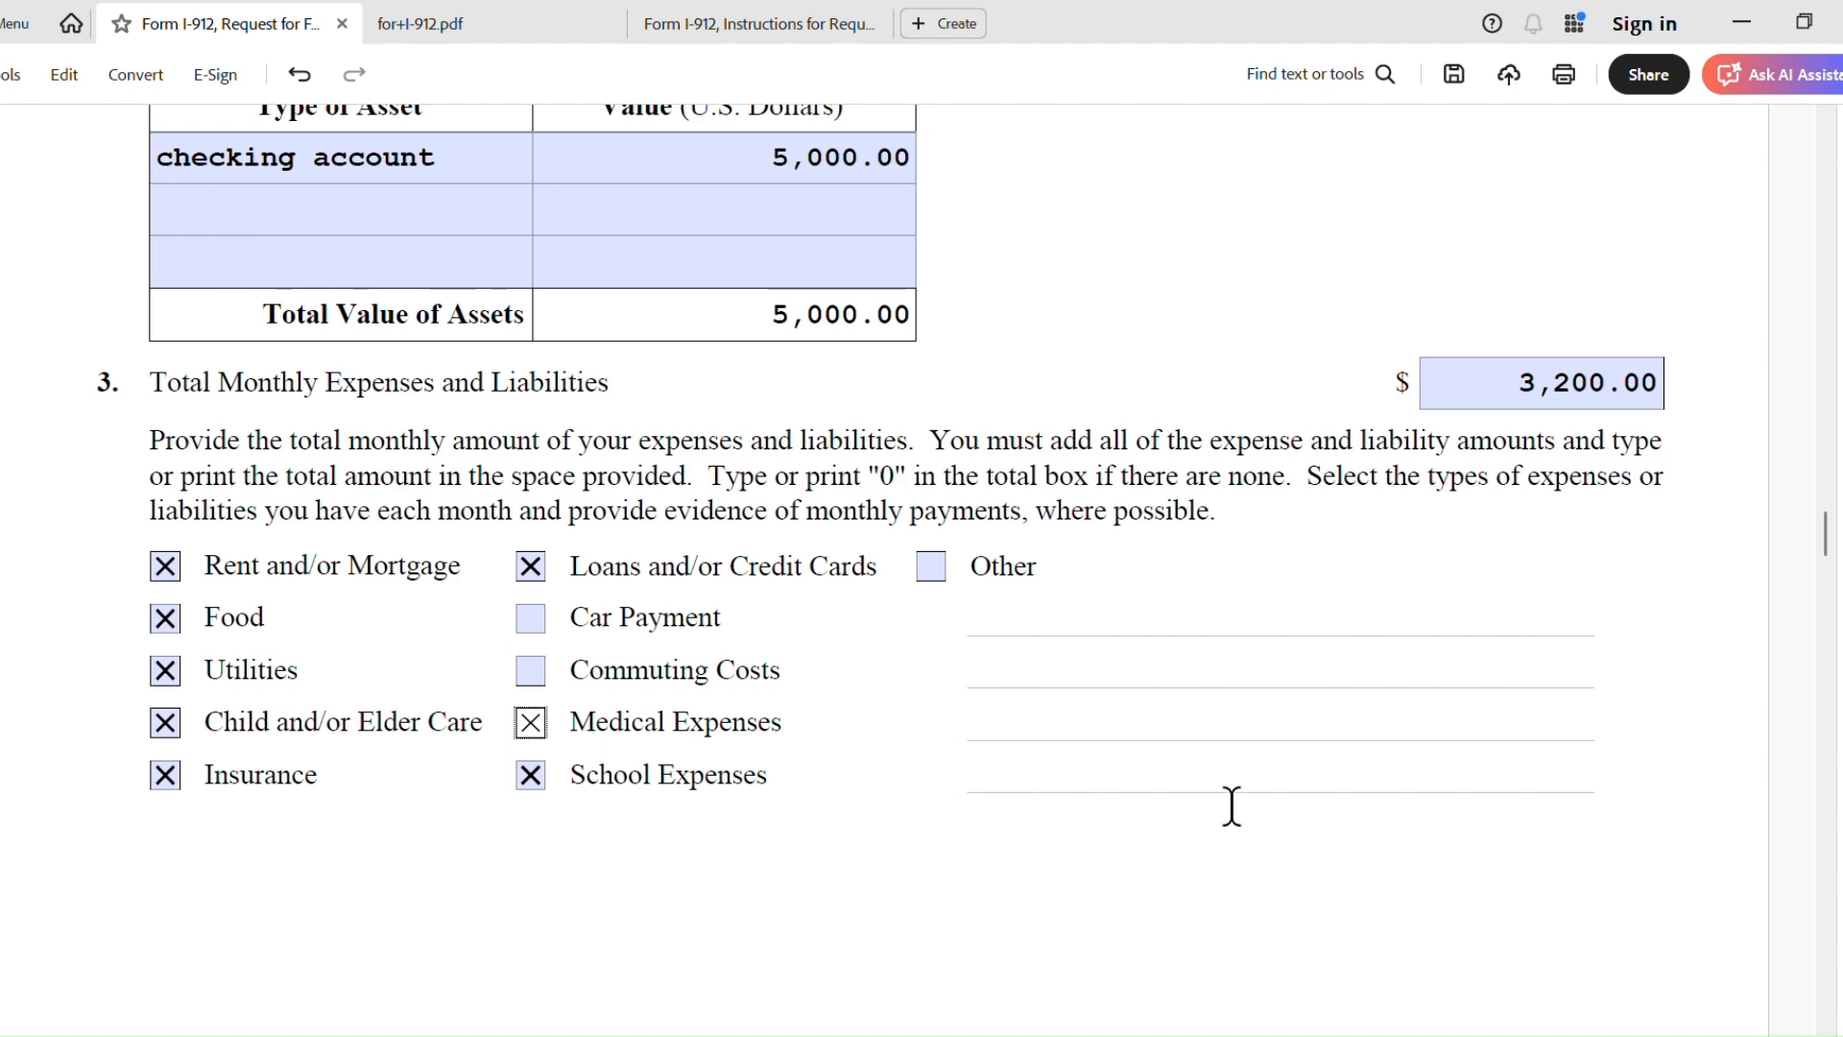
# - Review the Part 7 requestor's statements about the interpreter and preparer, and the telephone and email contact fields
pyautogui.scroll(-5, 1166, 802)
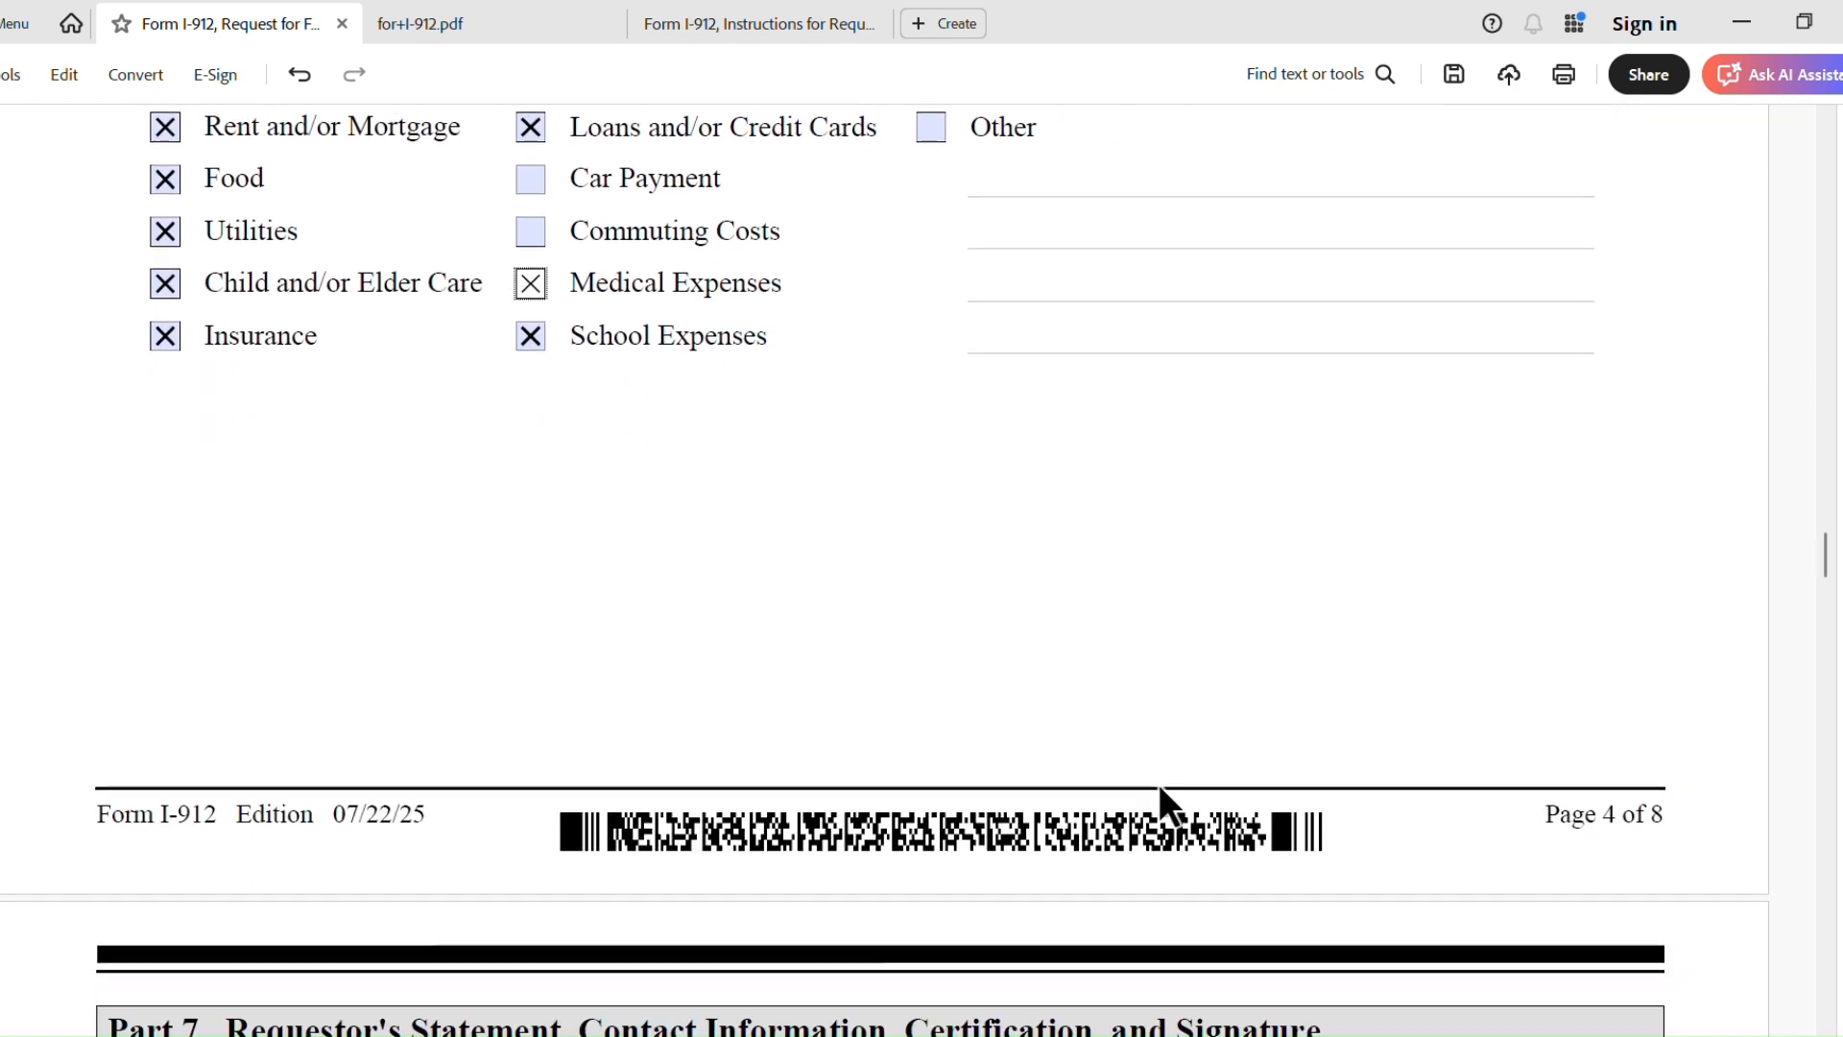
pyautogui.scroll(-9, 1159, 783)
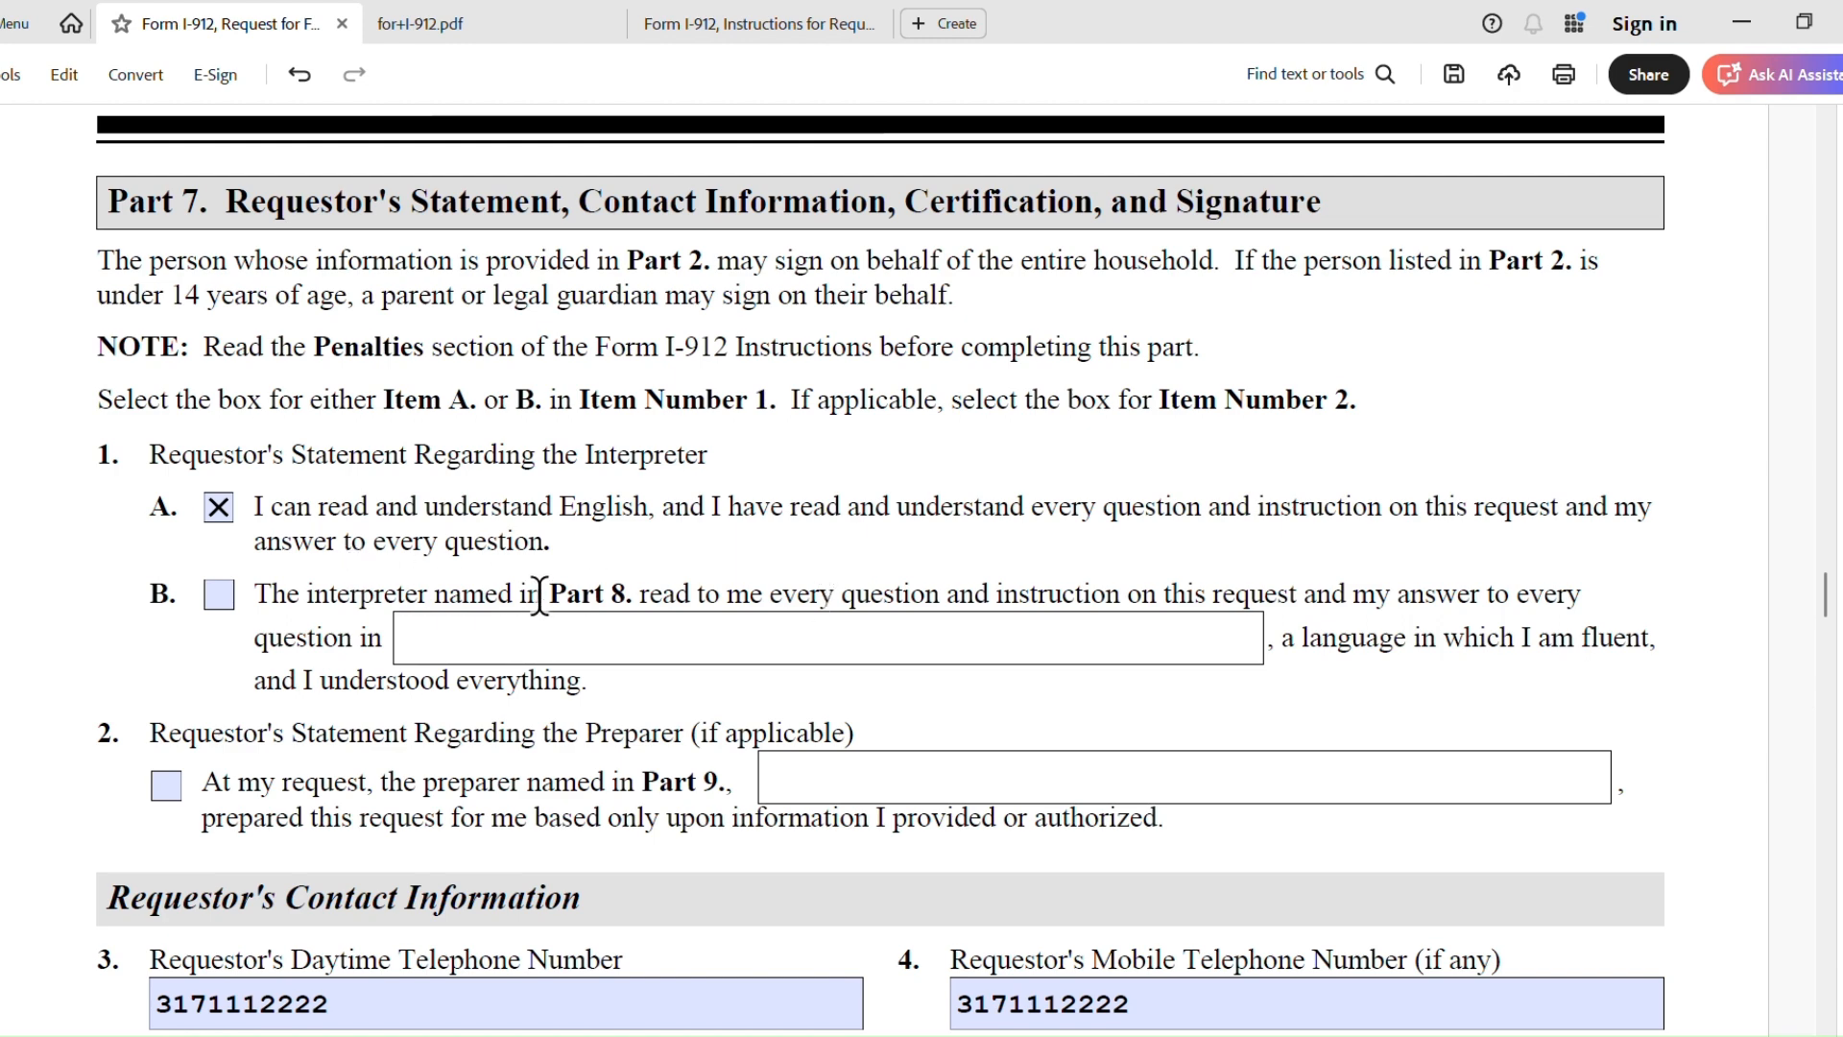
pyautogui.scroll(-1, 422, 830)
pyautogui.scroll(-2, 422, 831)
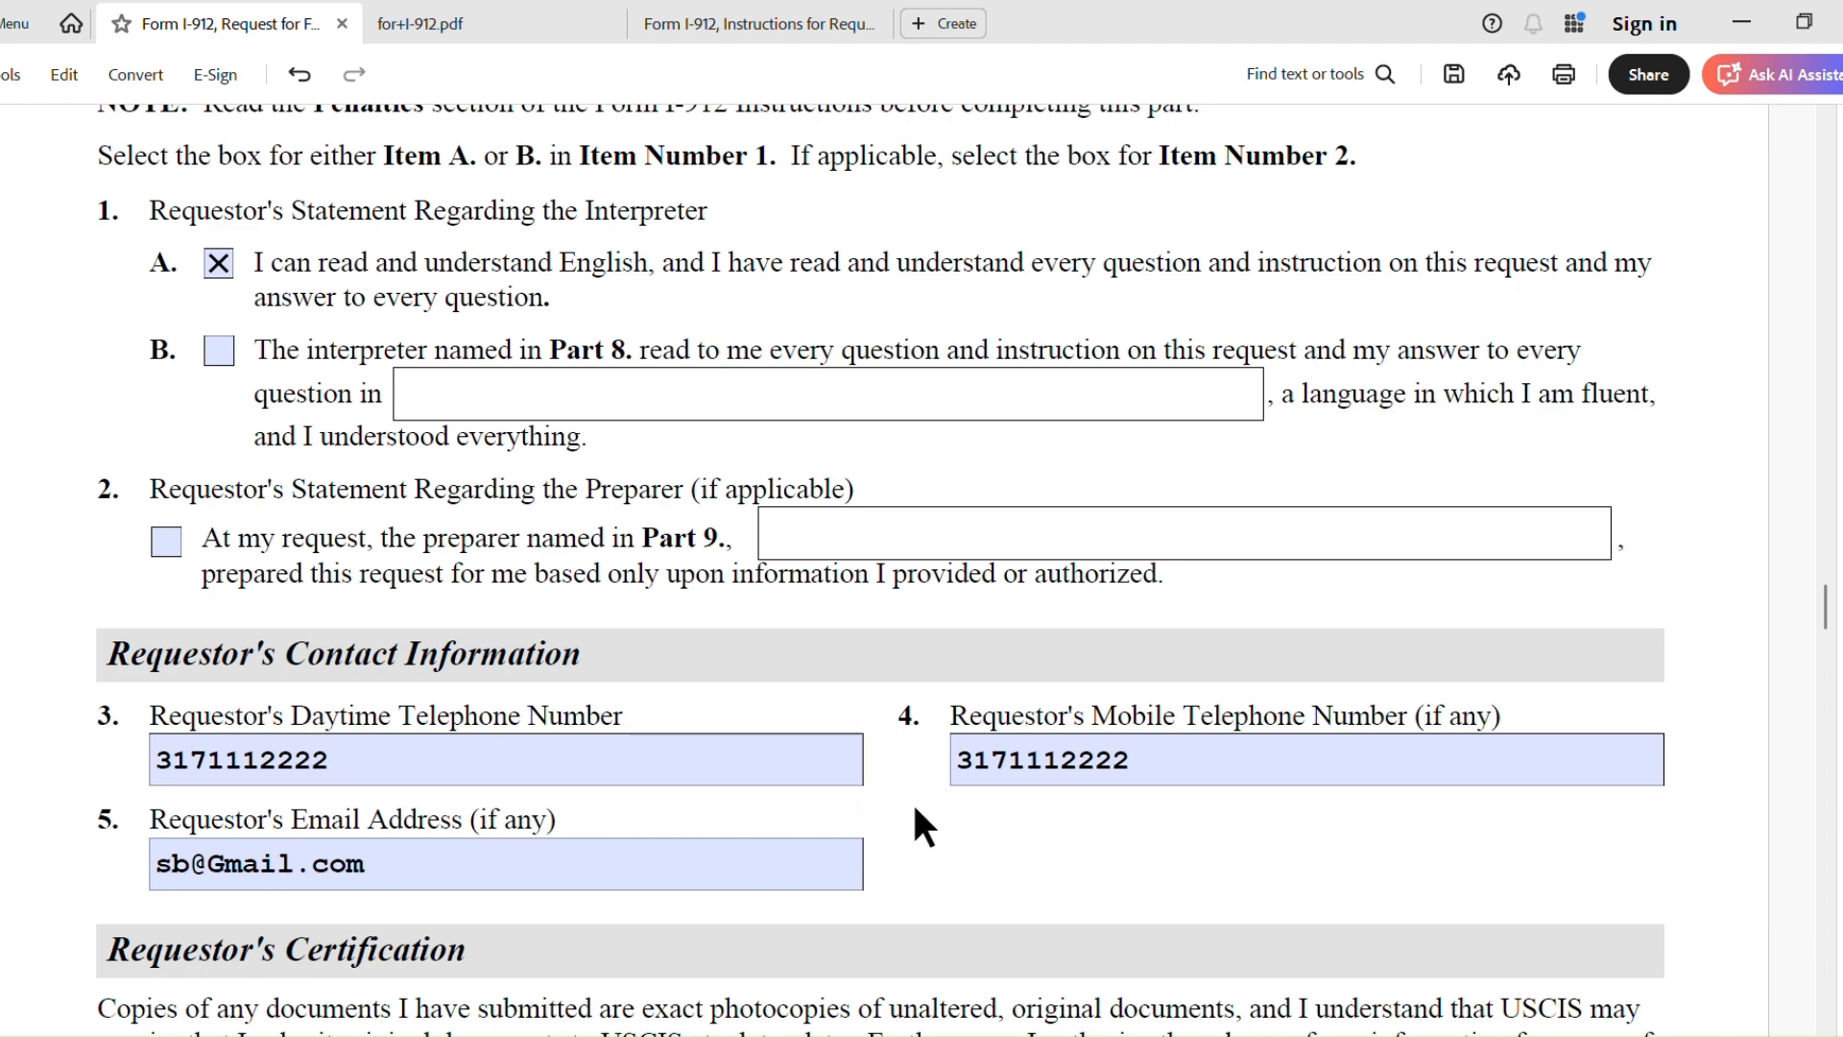
pyautogui.click(958, 769)
pyautogui.click(611, 866)
# - Examine the Part 7 certification, signature and date of signature, and recheck the interpreter and preparer statements
pyautogui.scroll(-6, 611, 867)
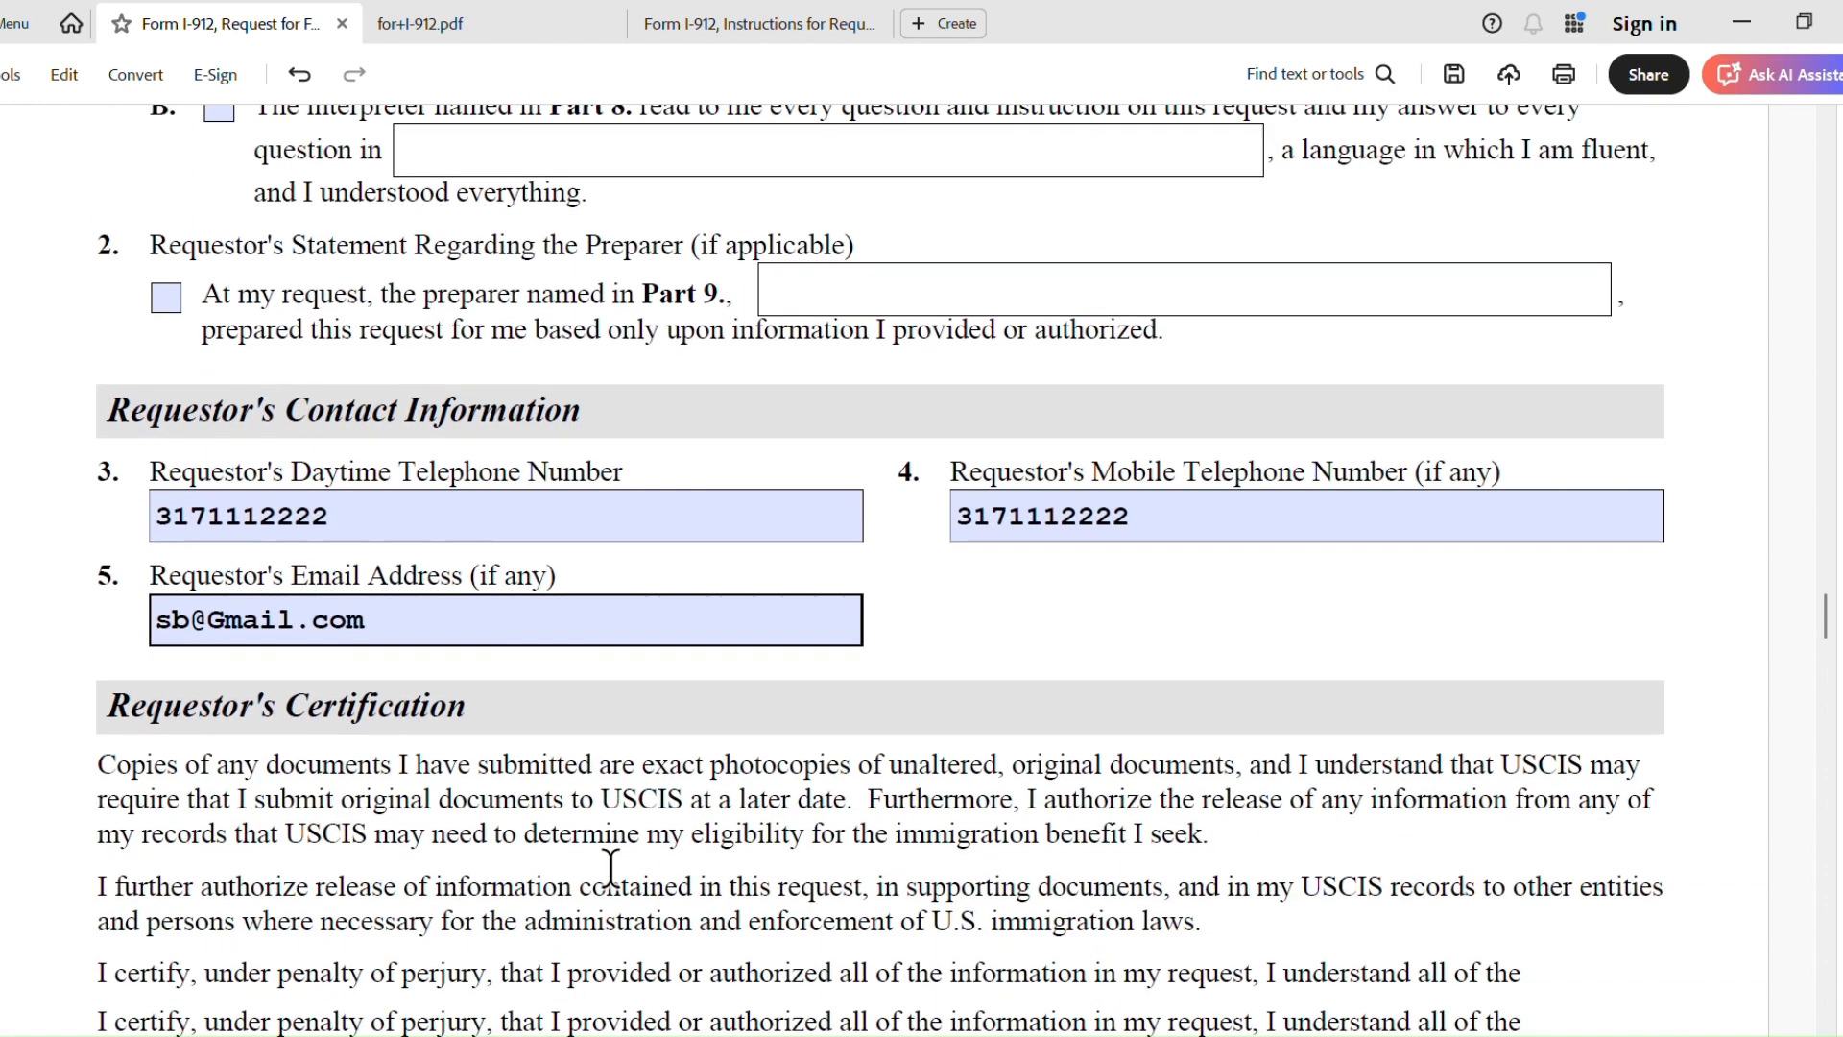
pyautogui.scroll(-2, 610, 866)
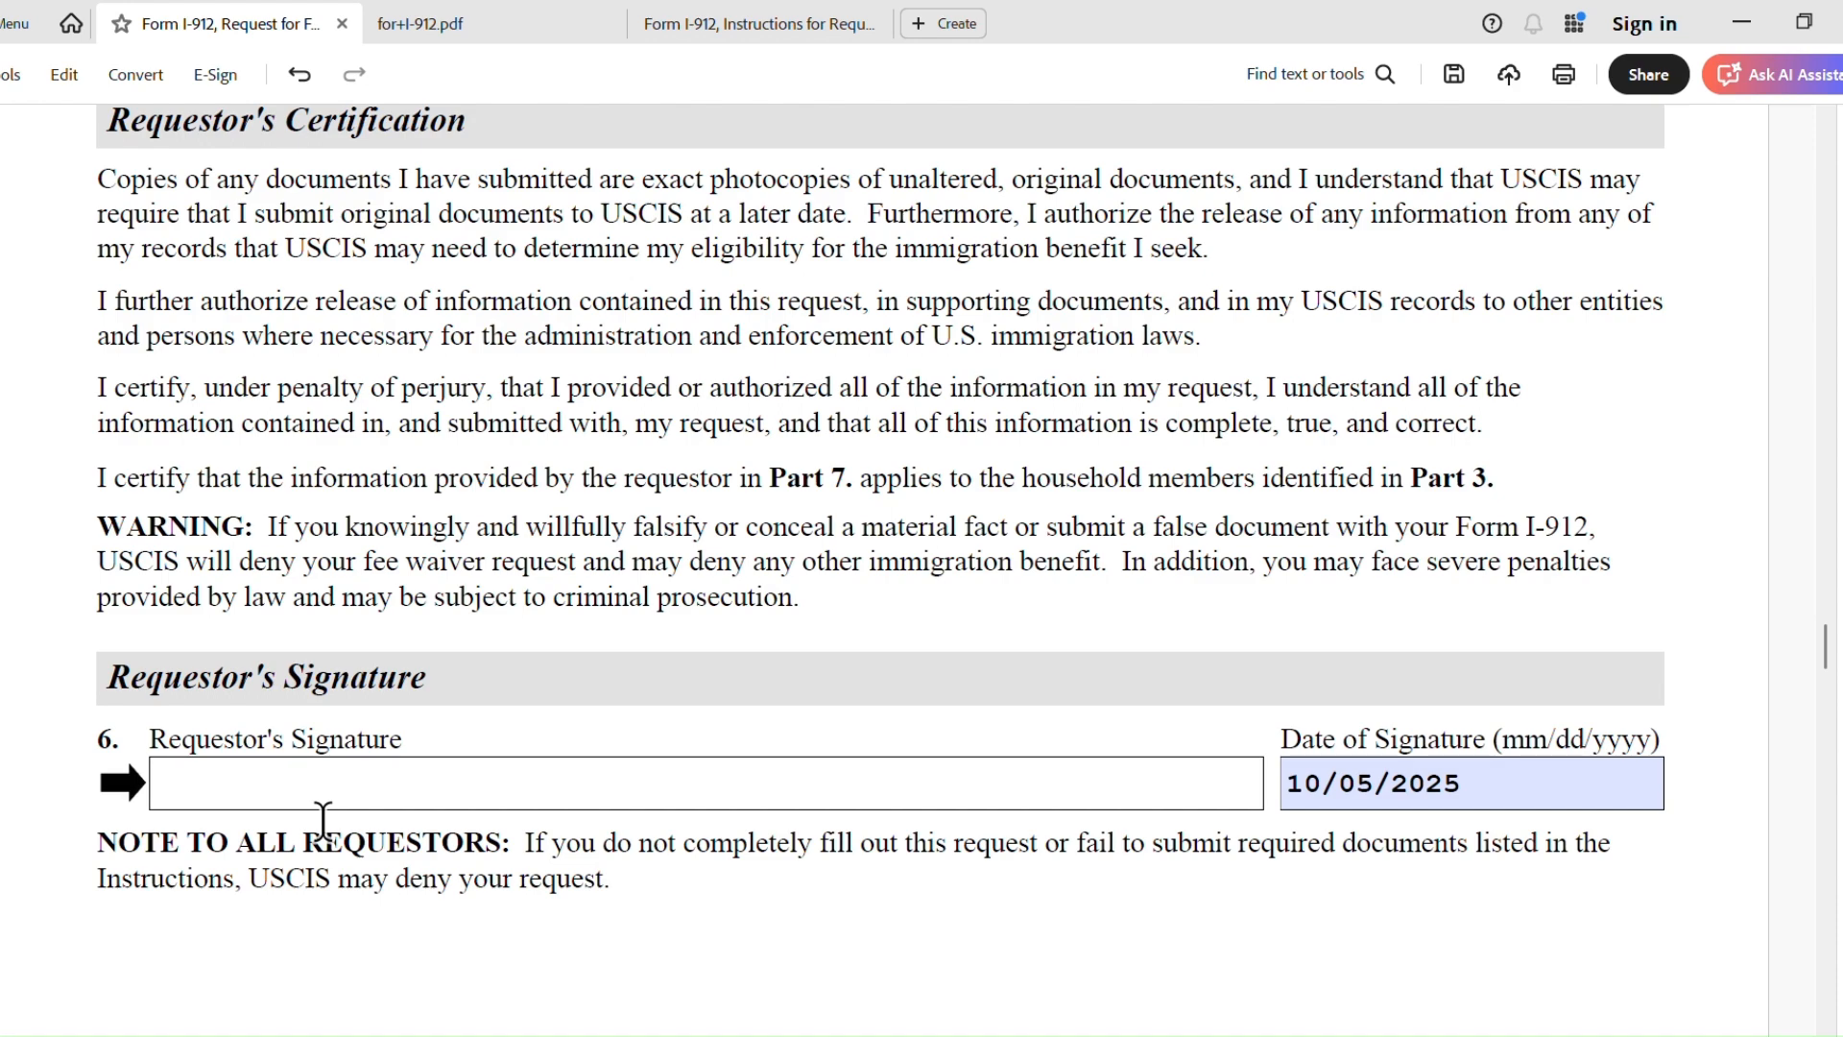
pyautogui.scroll(5, 781, 809)
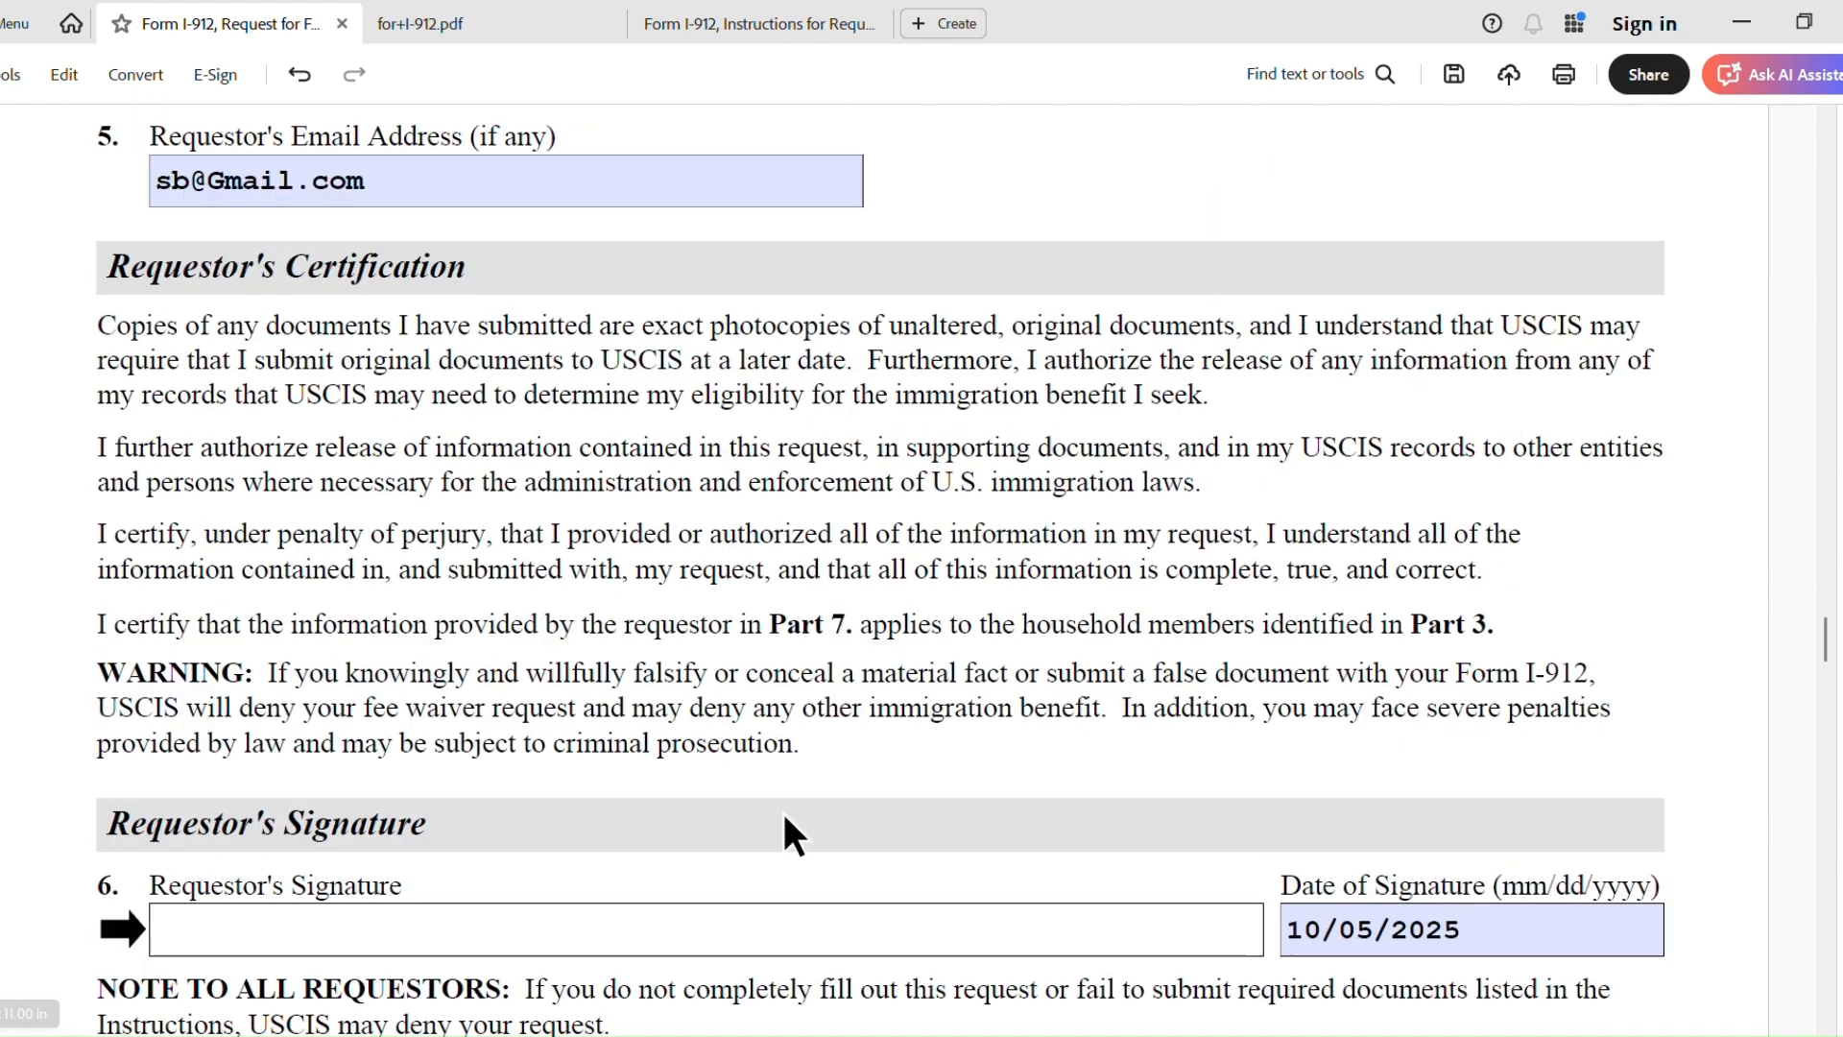
pyautogui.scroll(4, 799, 831)
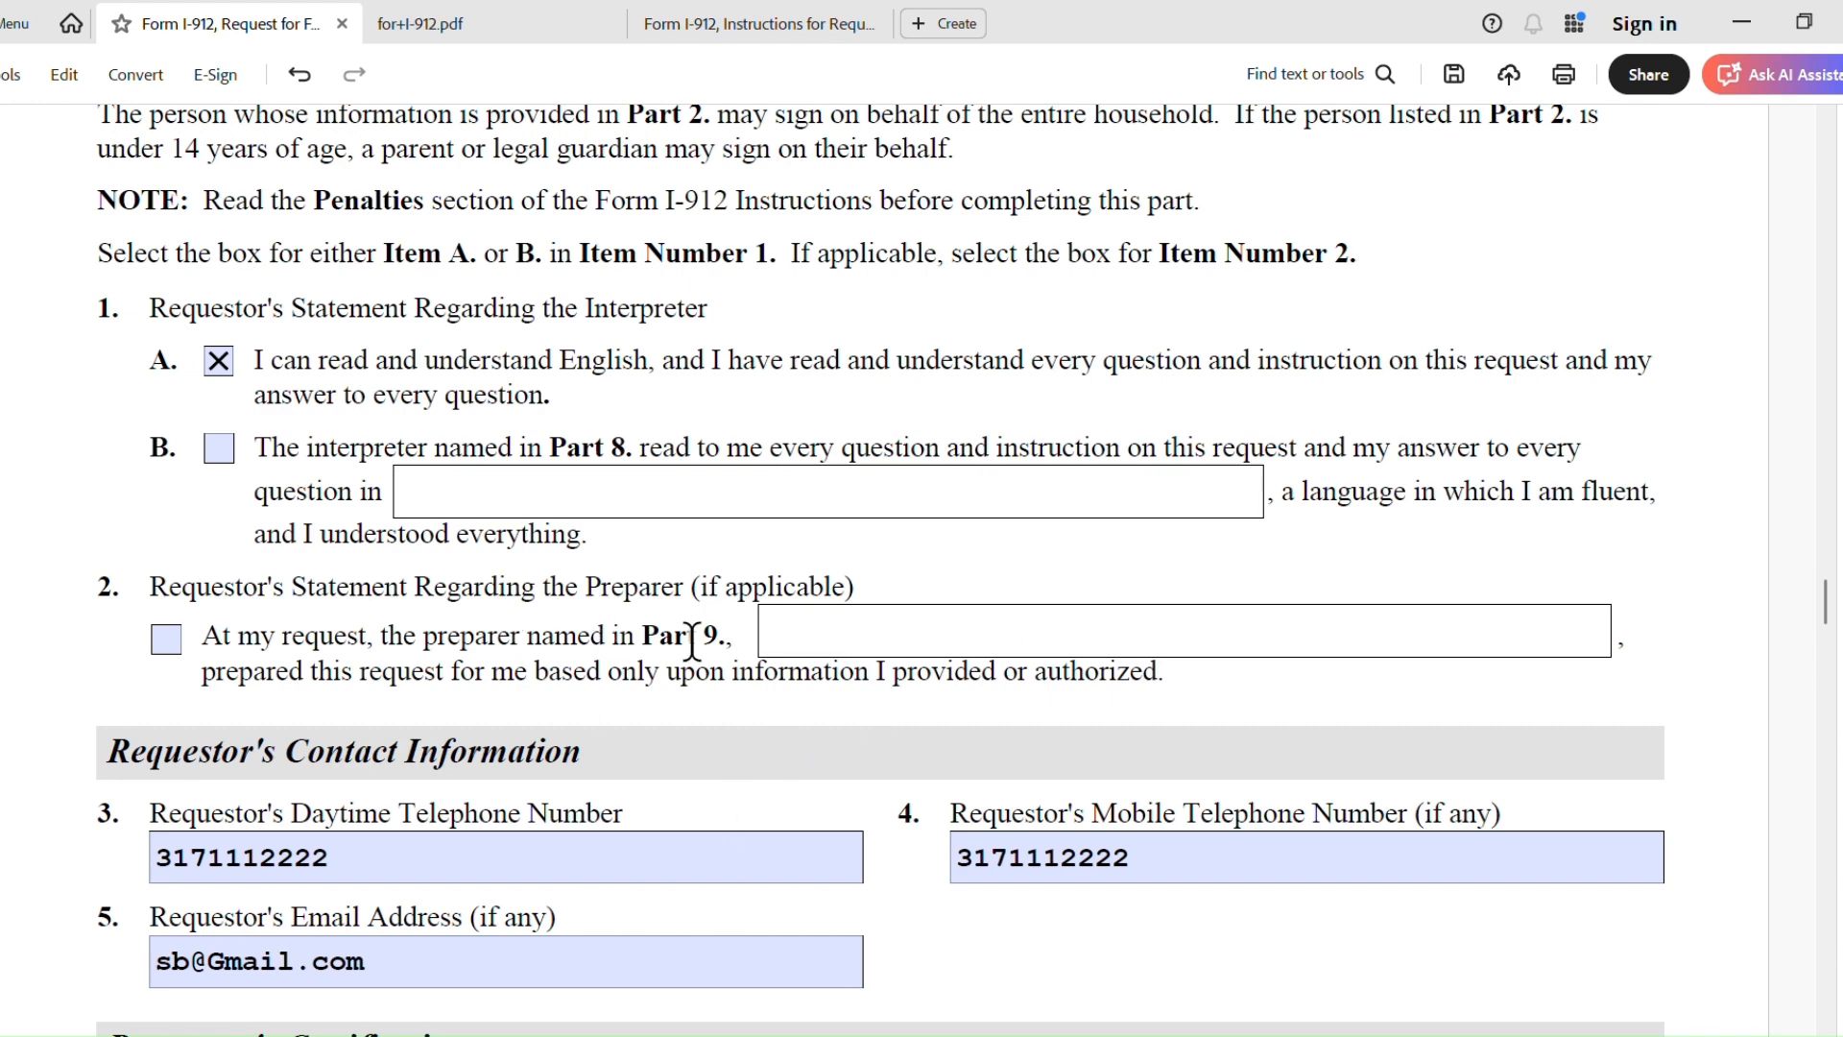
pyautogui.scroll(-3, 890, 683)
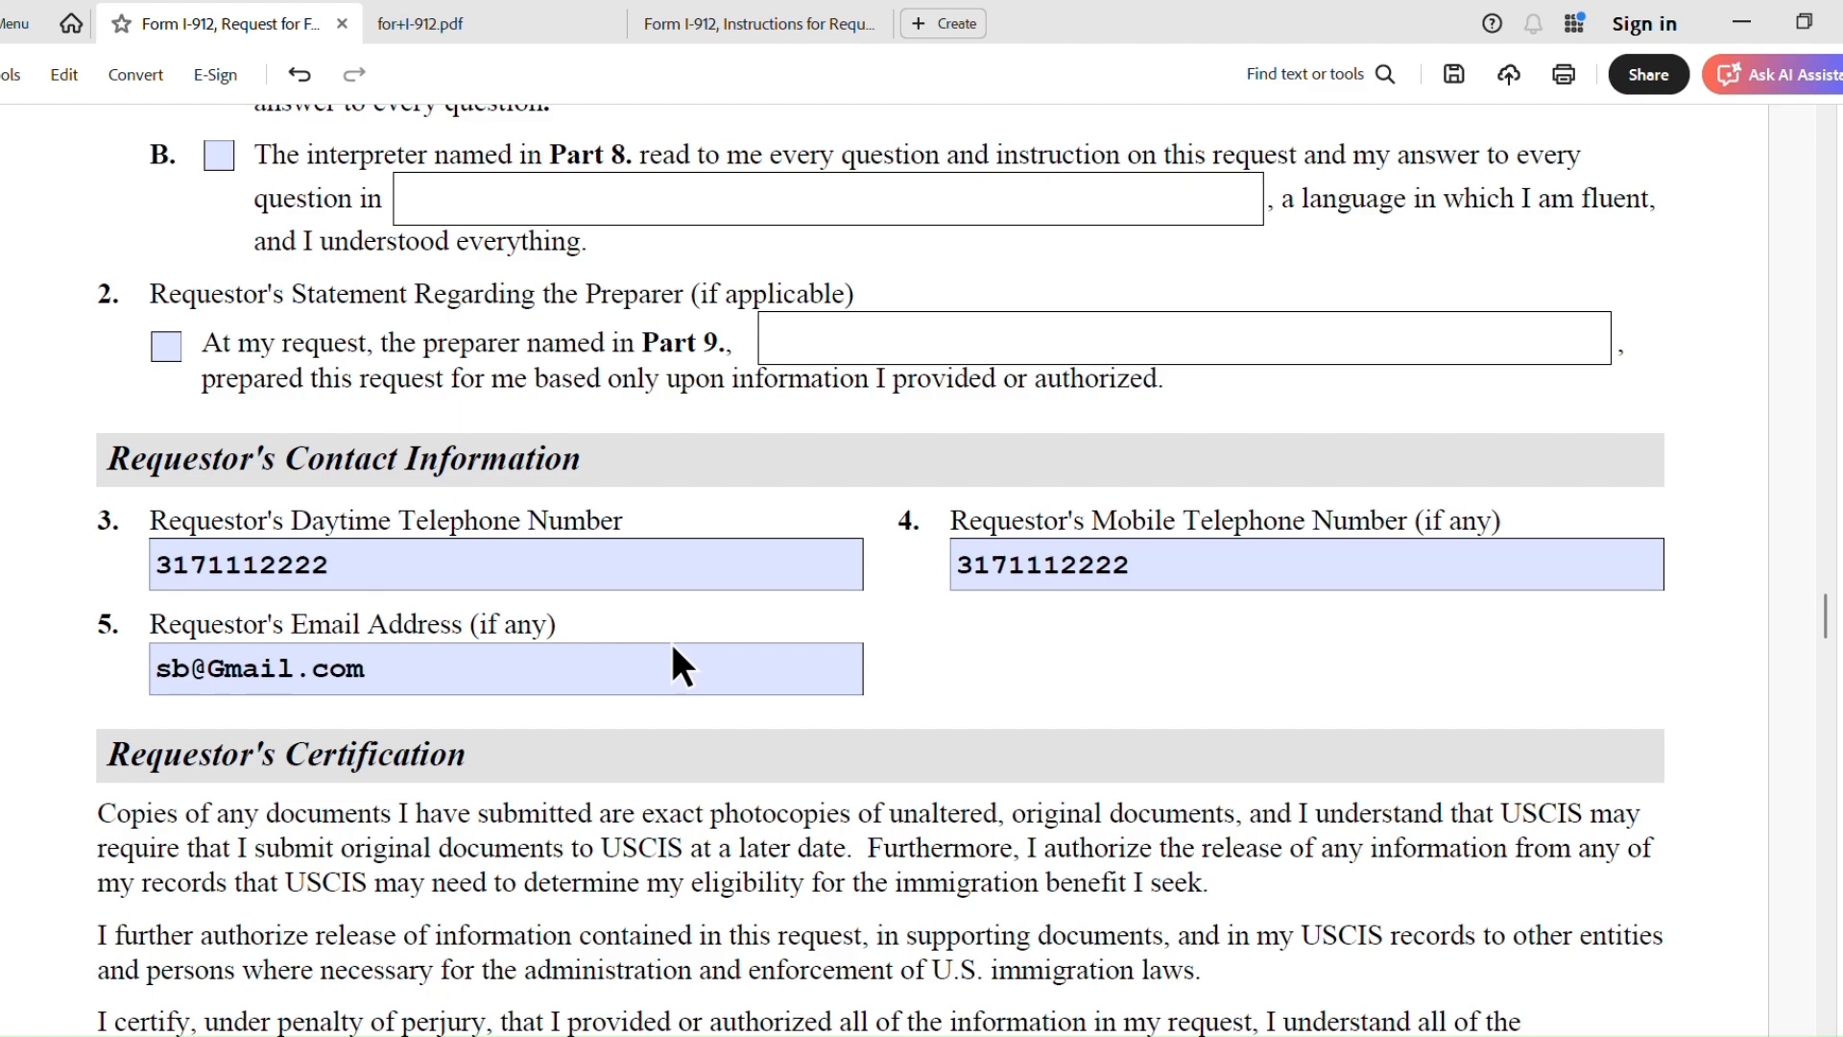
# - Review the Part 8 interpreter and Part 9 preparer sections, and recheck the related requestor's statements in Part 7
pyautogui.scroll(-19, 672, 648)
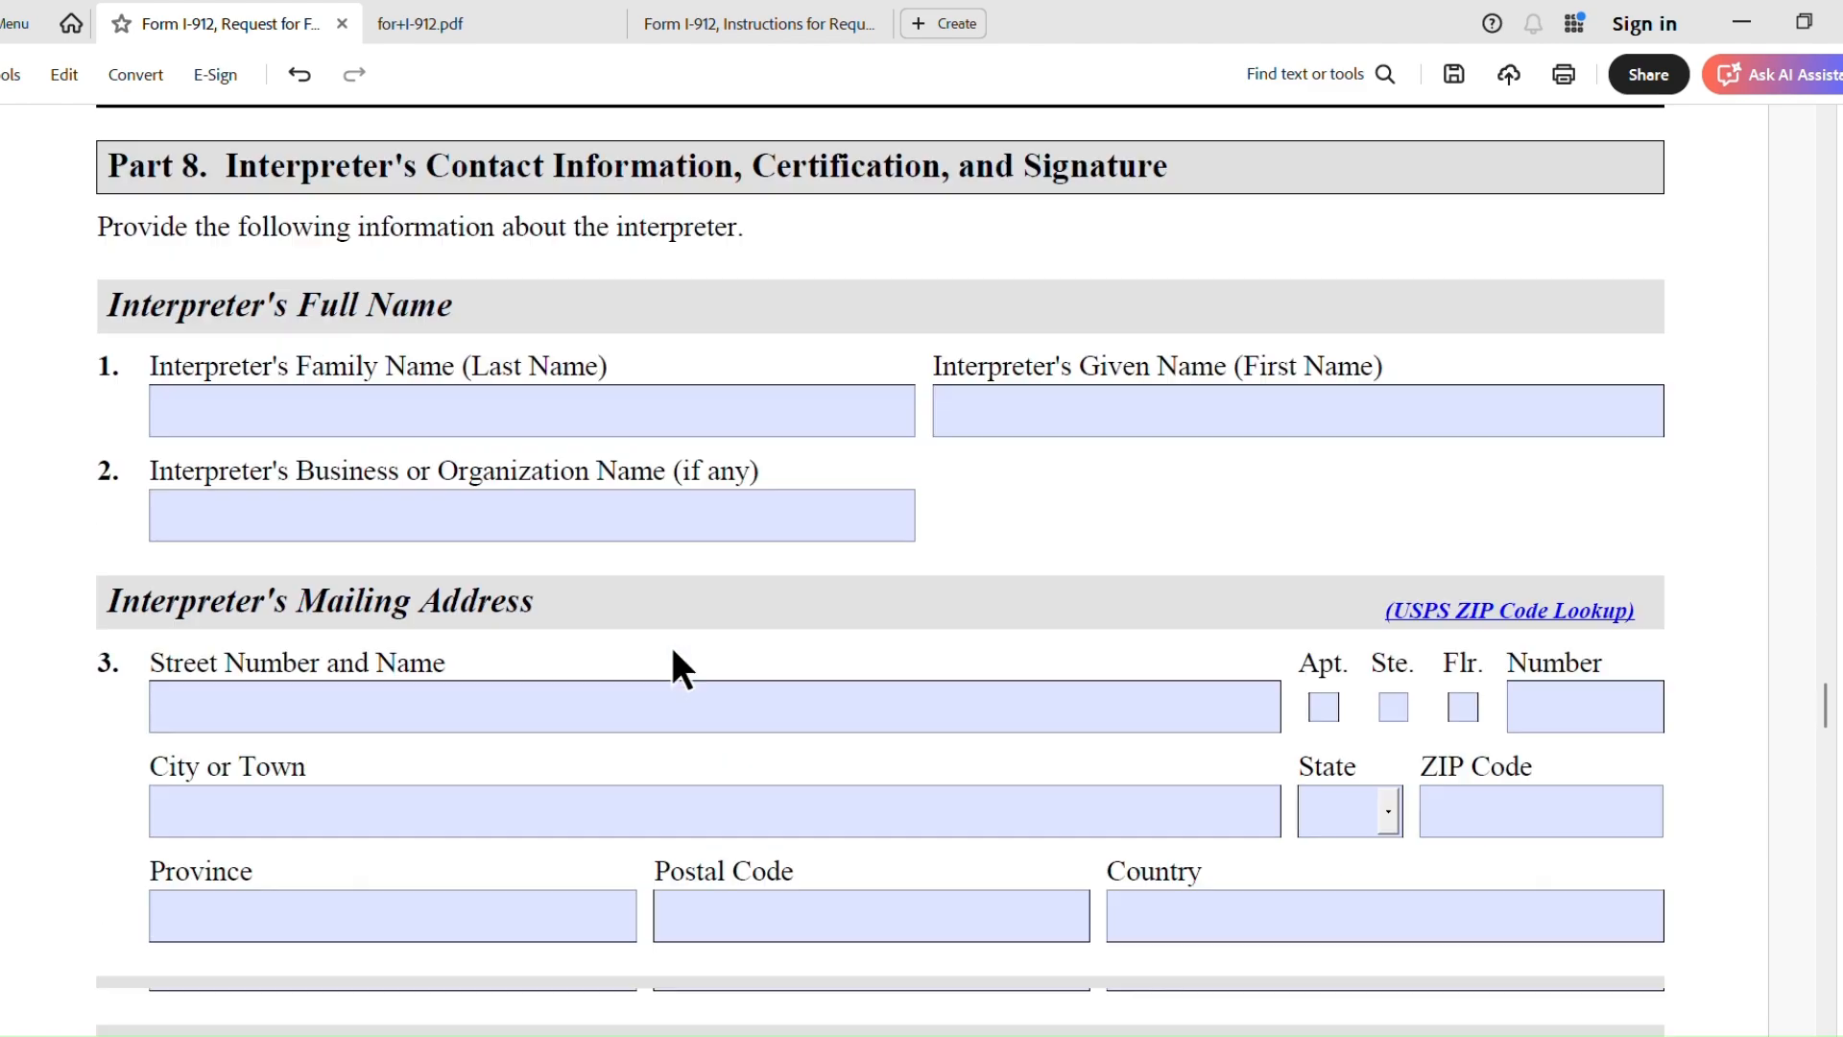
pyautogui.scroll(-15, 673, 653)
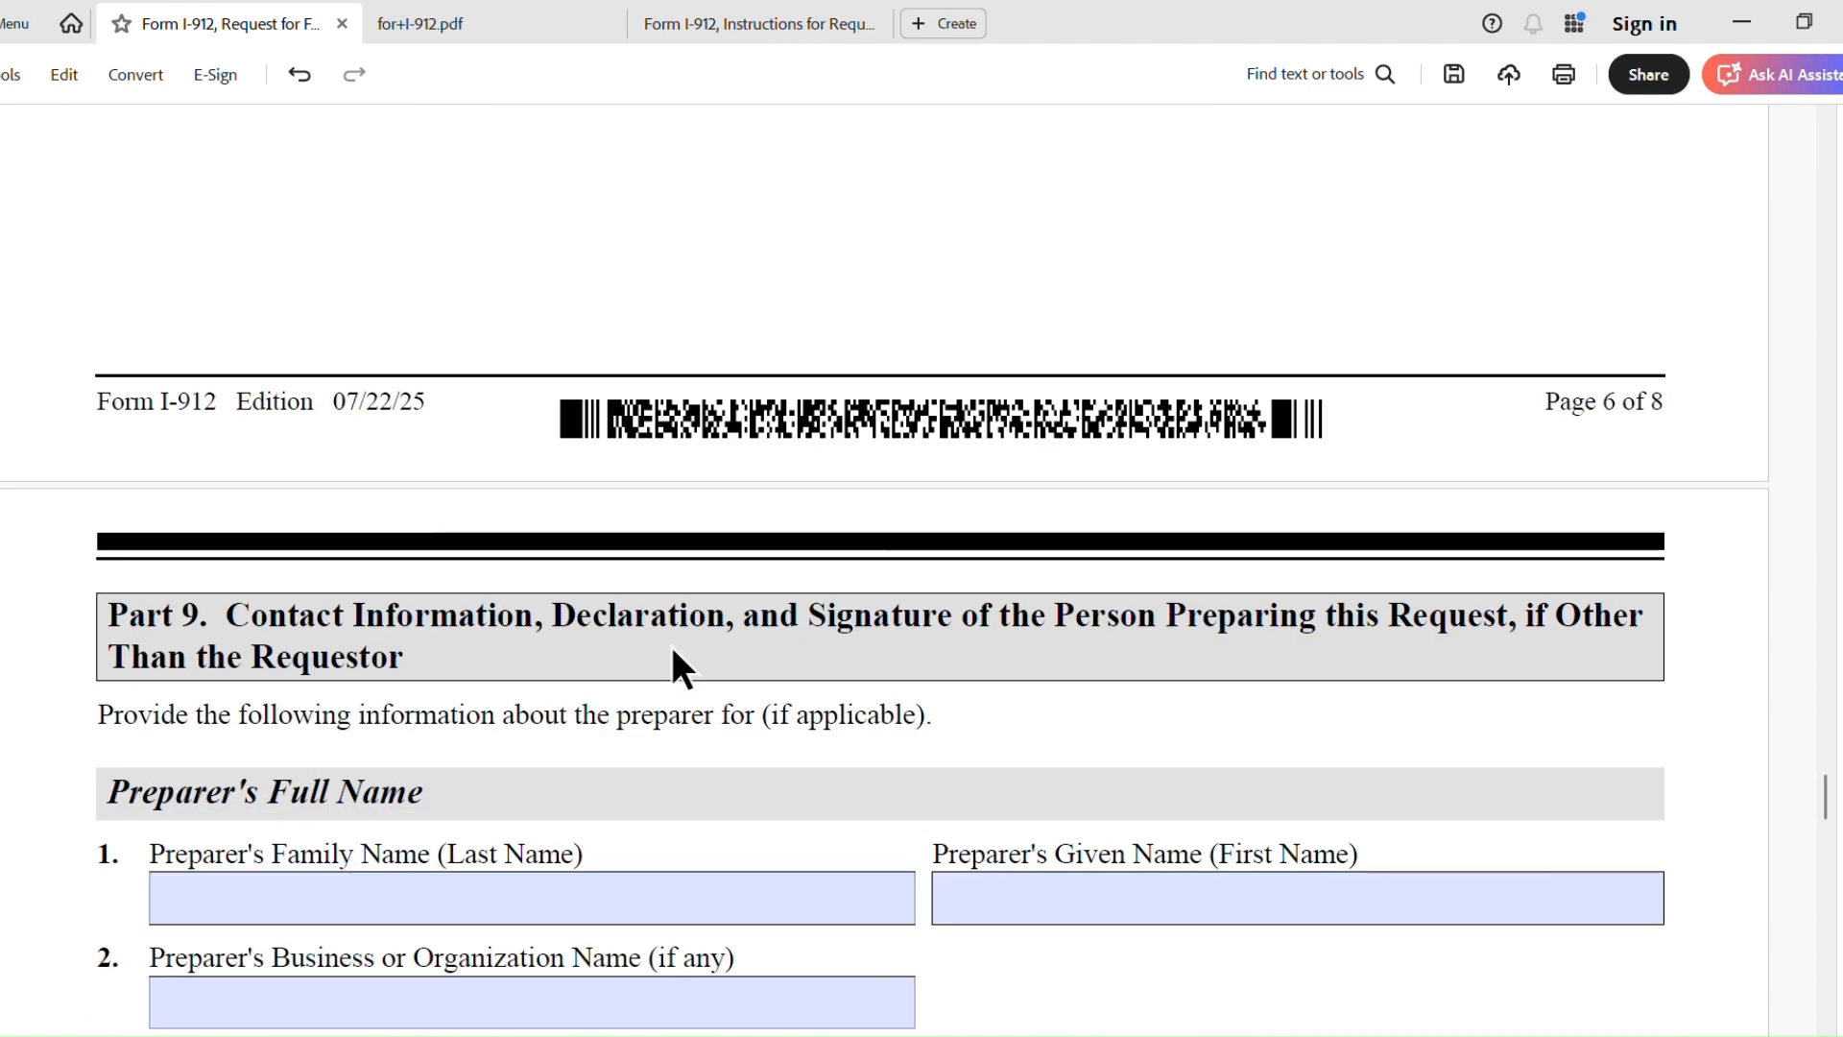
pyautogui.scroll(-5, 630, 650)
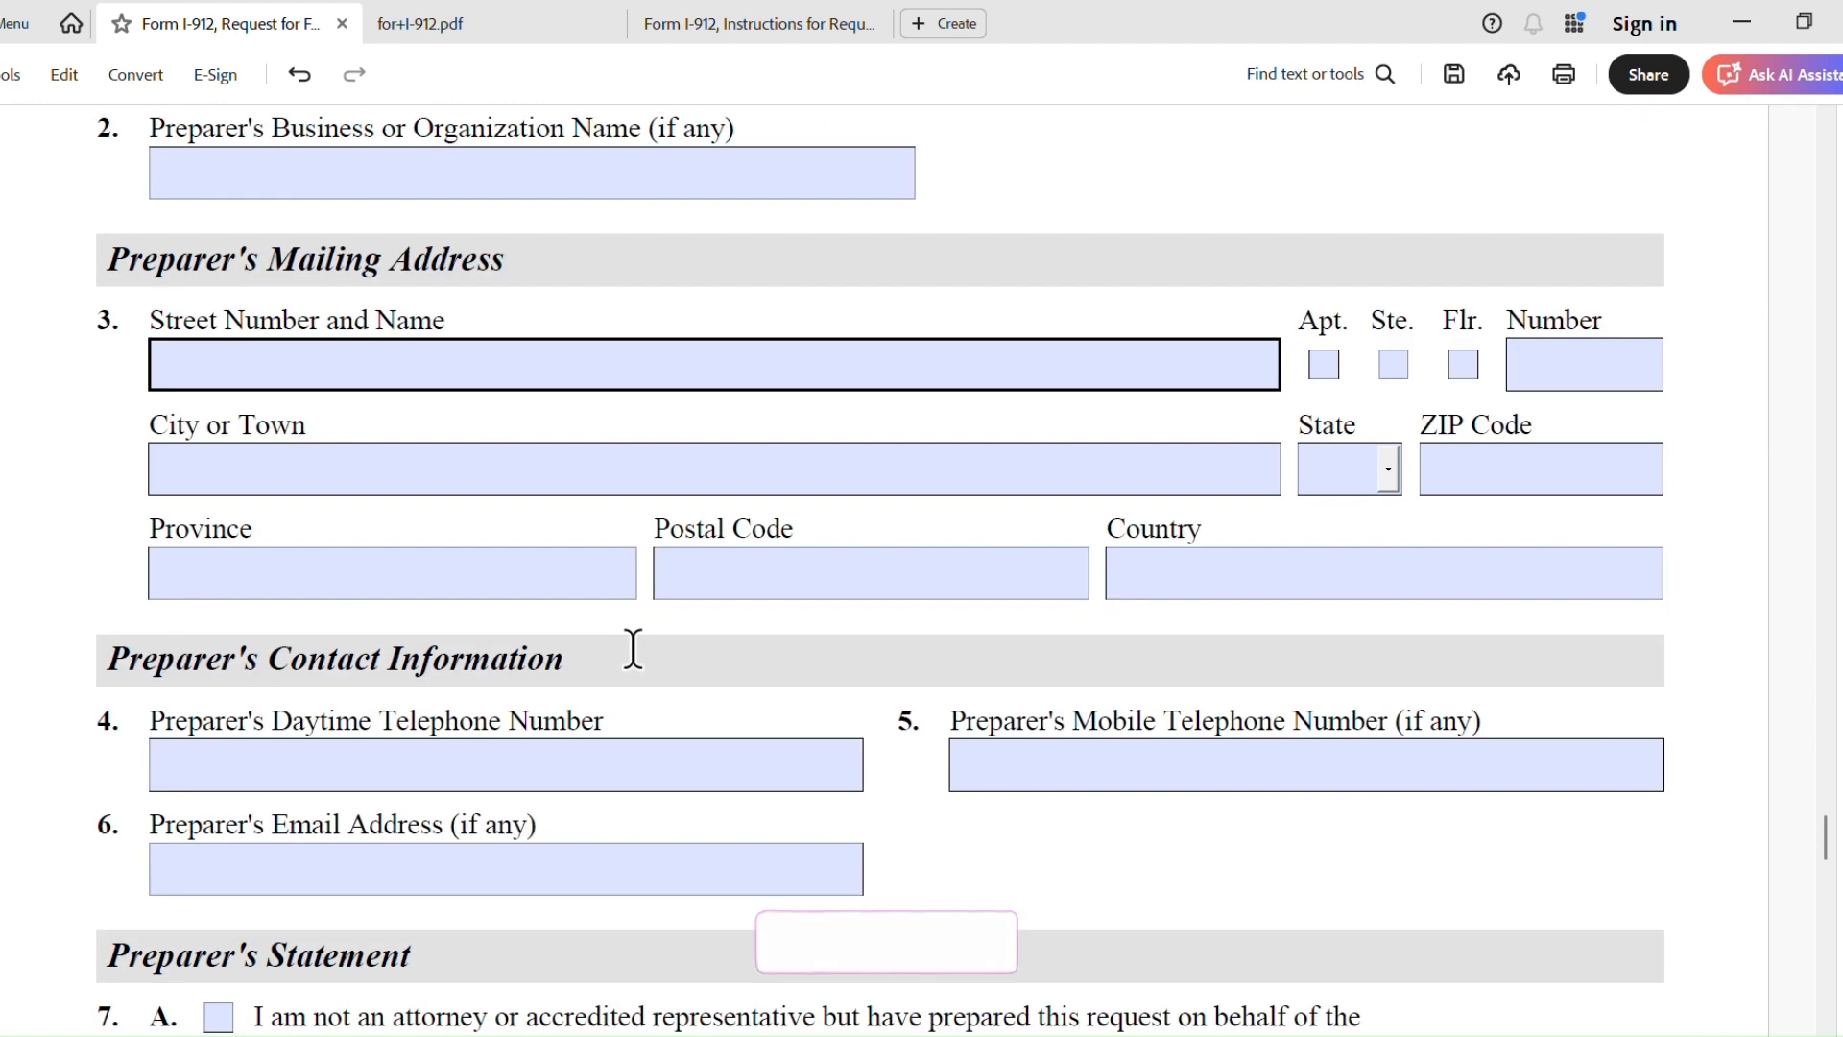
pyautogui.scroll(6, 633, 649)
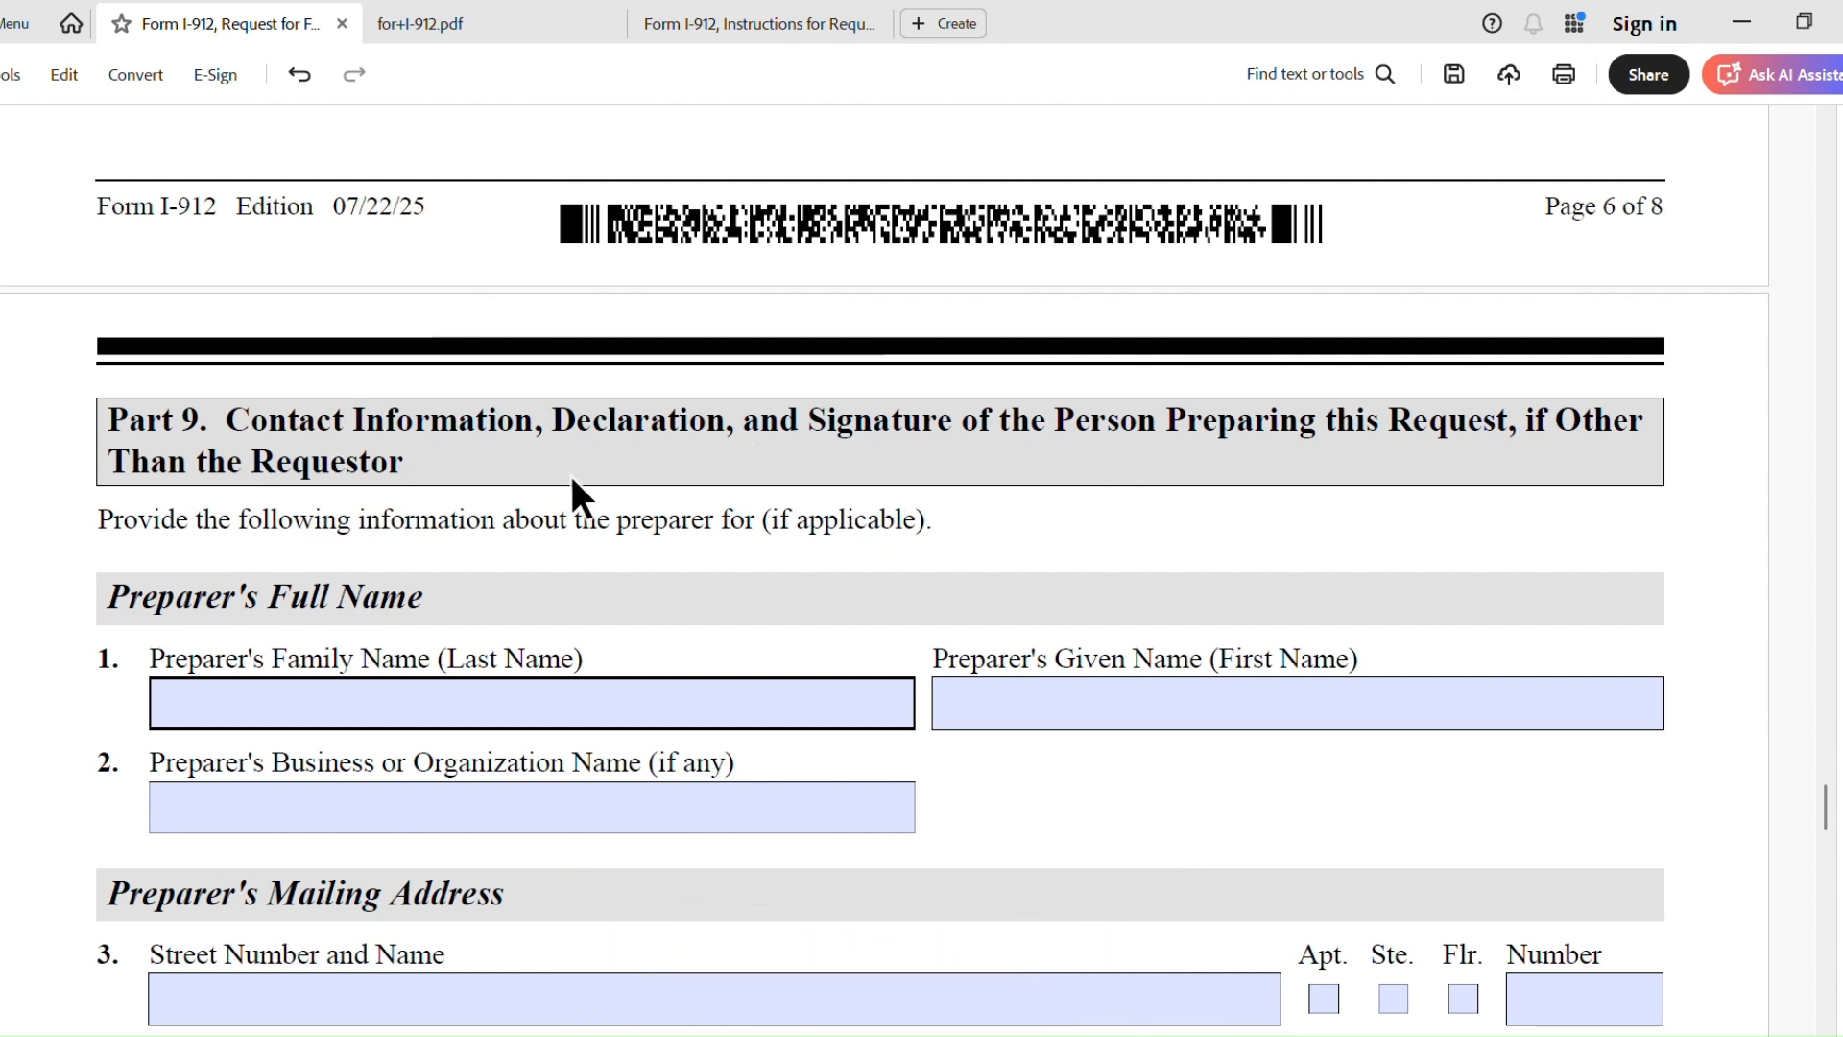
pyautogui.scroll(12, 572, 475)
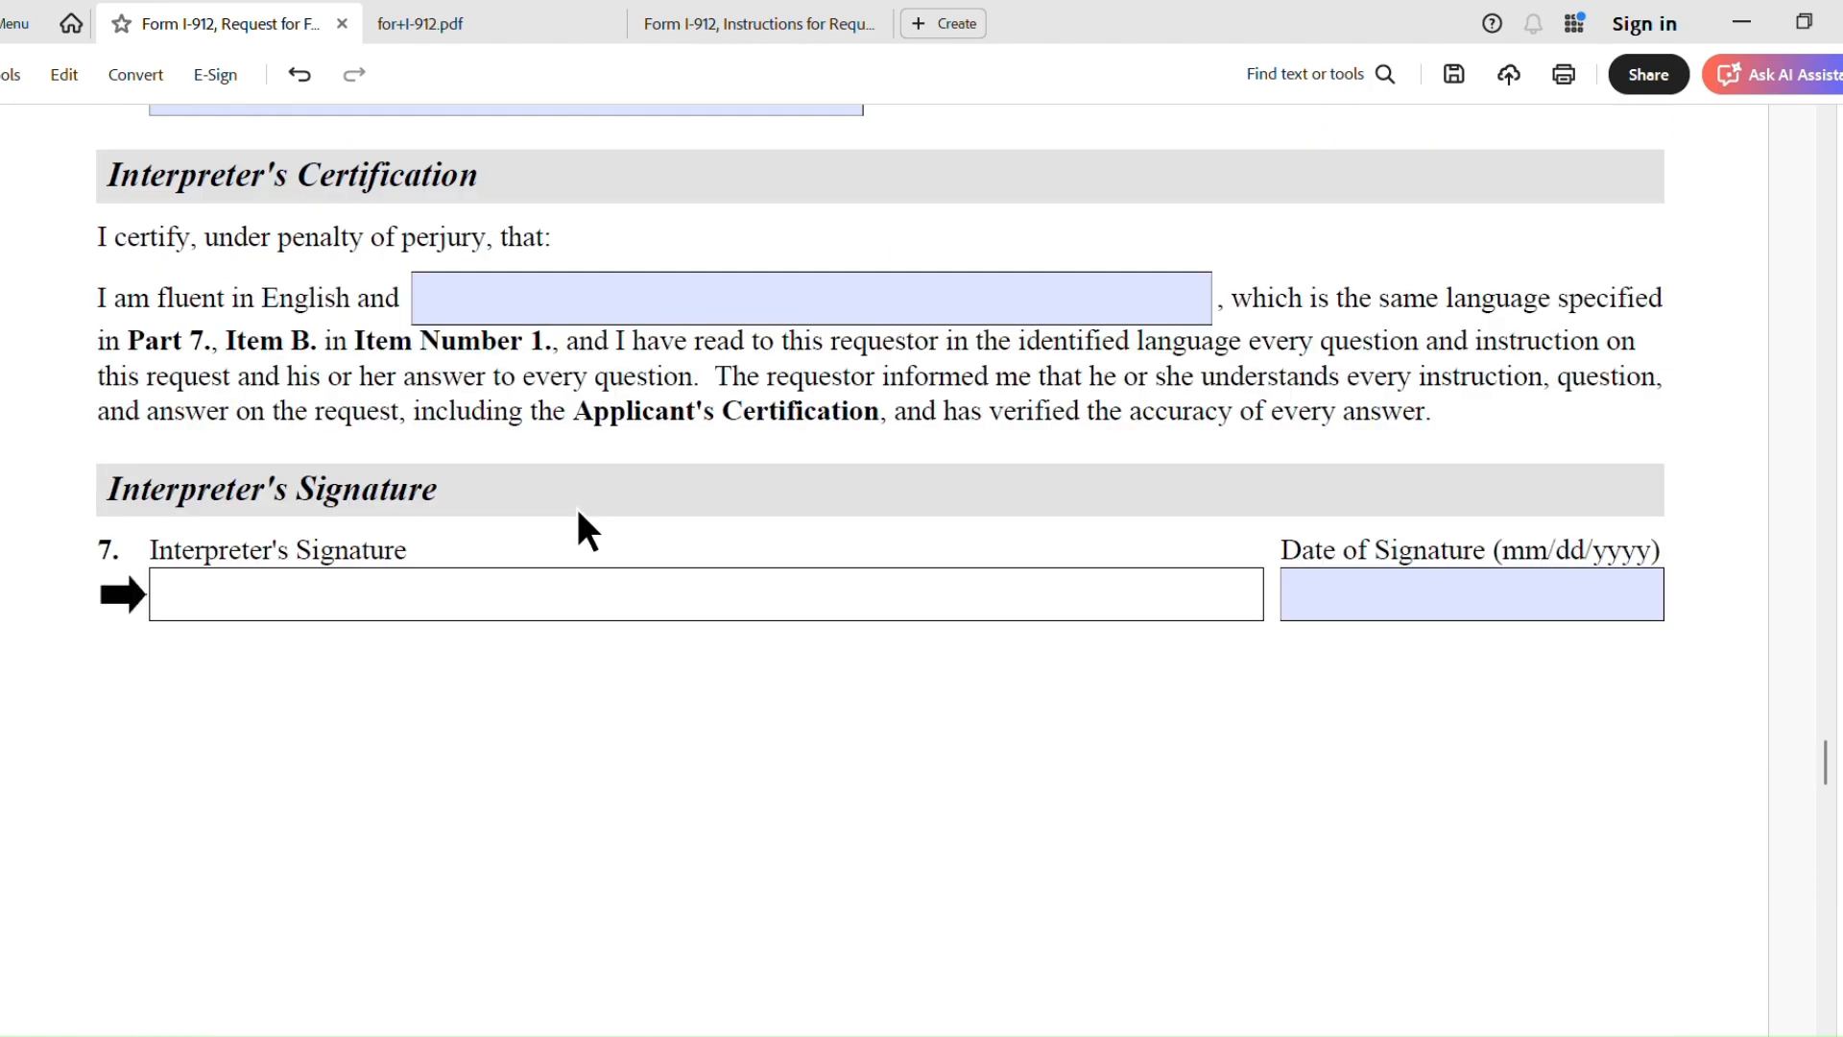
pyautogui.scroll(15, 716, 543)
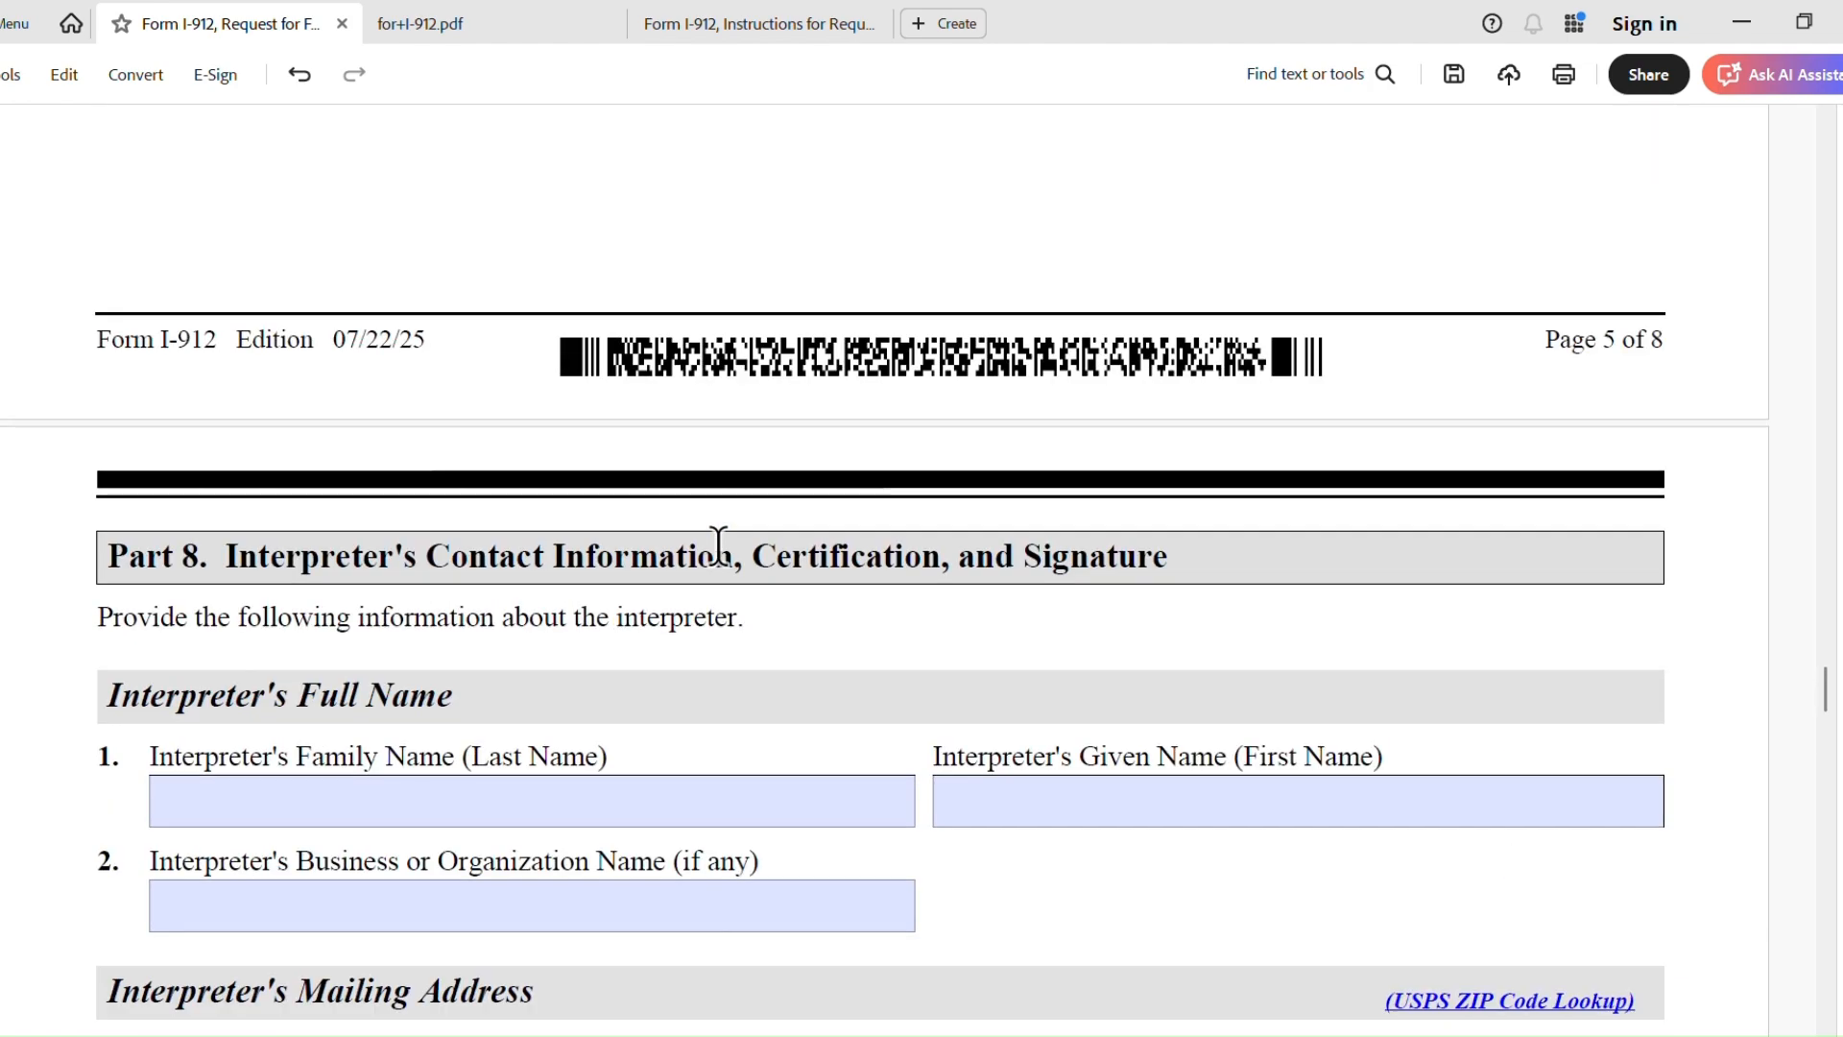
pyautogui.scroll(14, 709, 528)
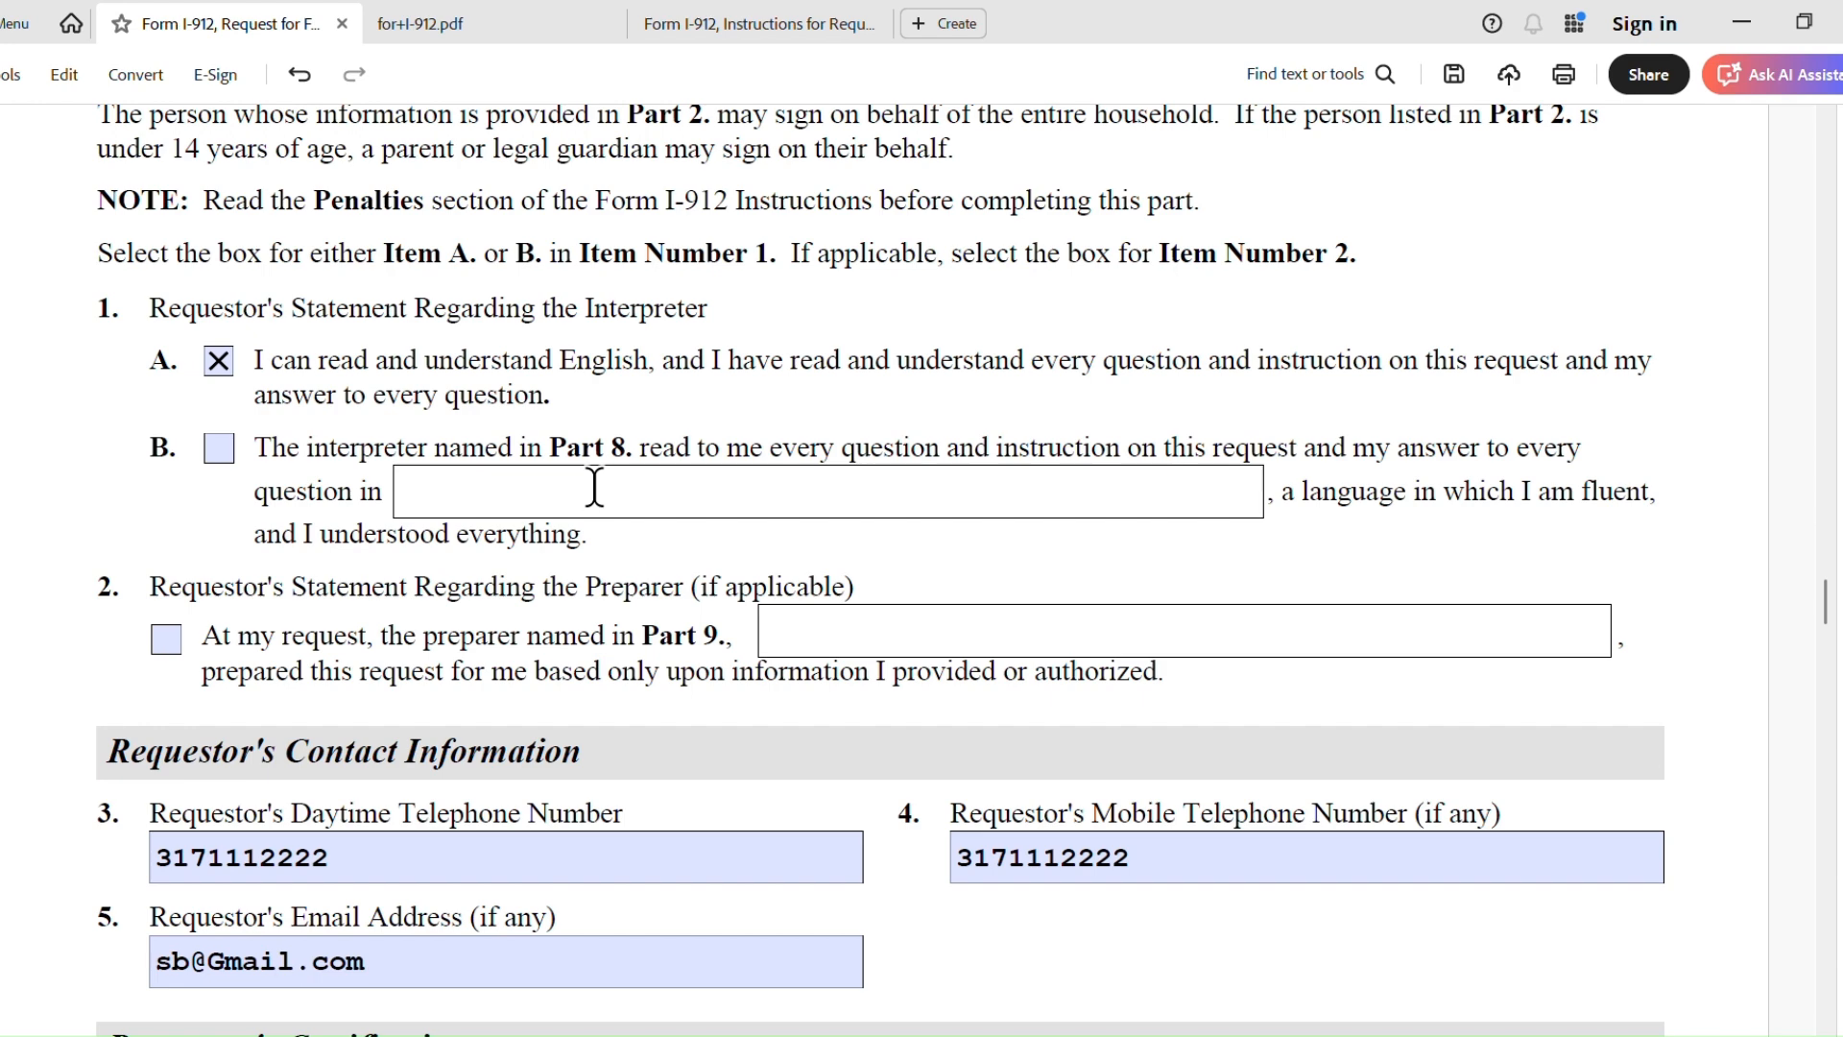
# - Consult the for+I-912.pdf notes on the I-912 filing fee and the supporting documents for each Part 1 basis
pyautogui.click(515, 35)
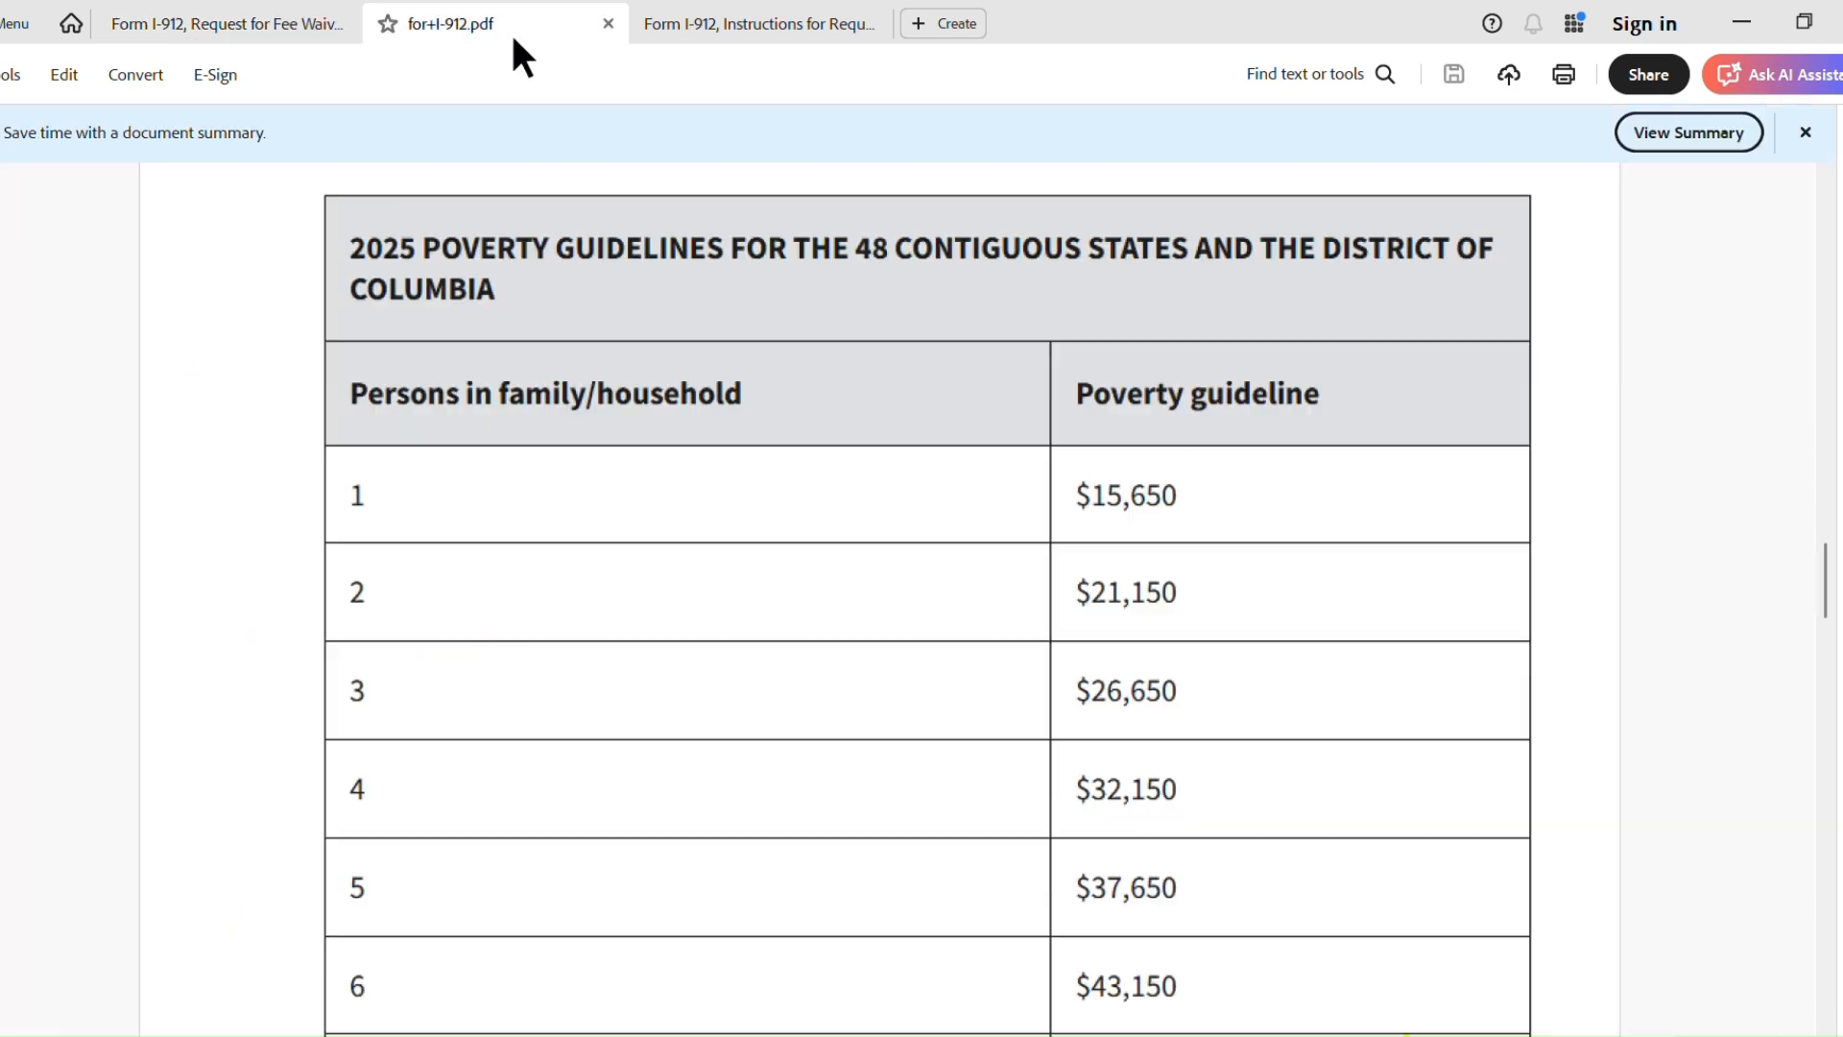
pyautogui.scroll(-10, 975, 473)
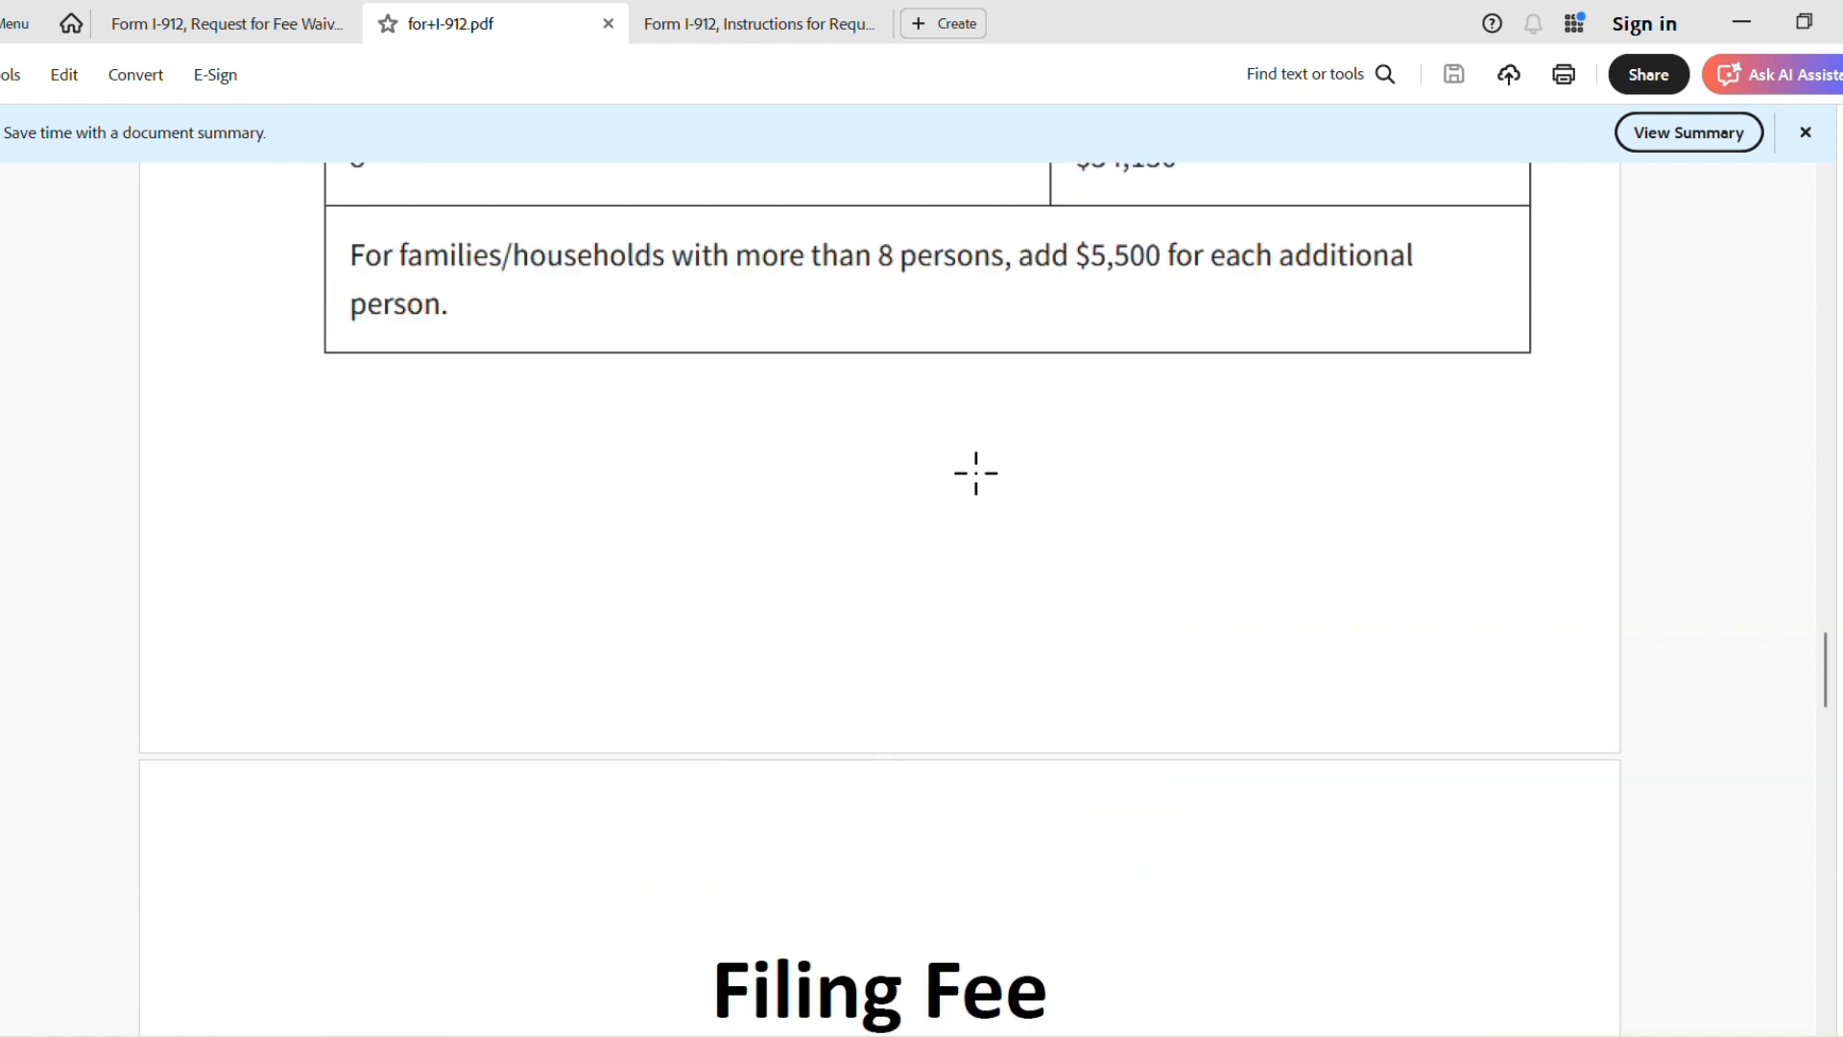
pyautogui.scroll(-8, 975, 472)
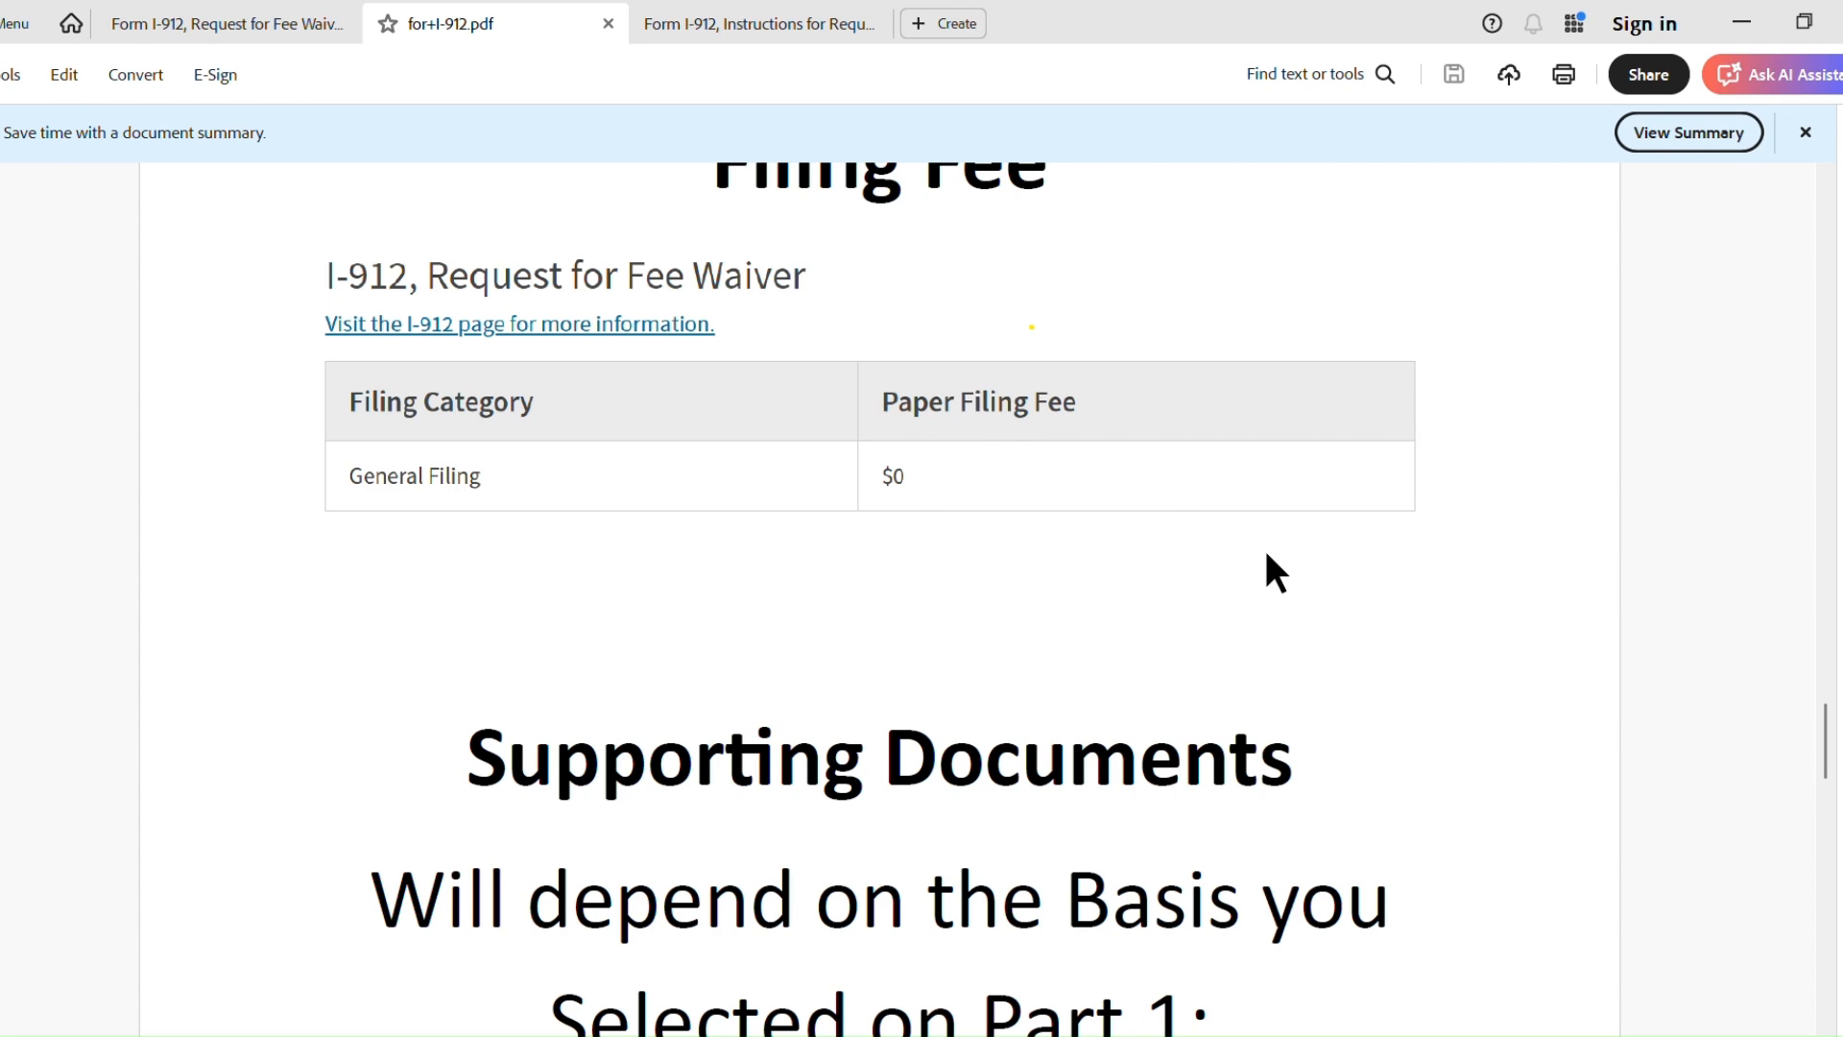
pyautogui.scroll(-4, 1265, 555)
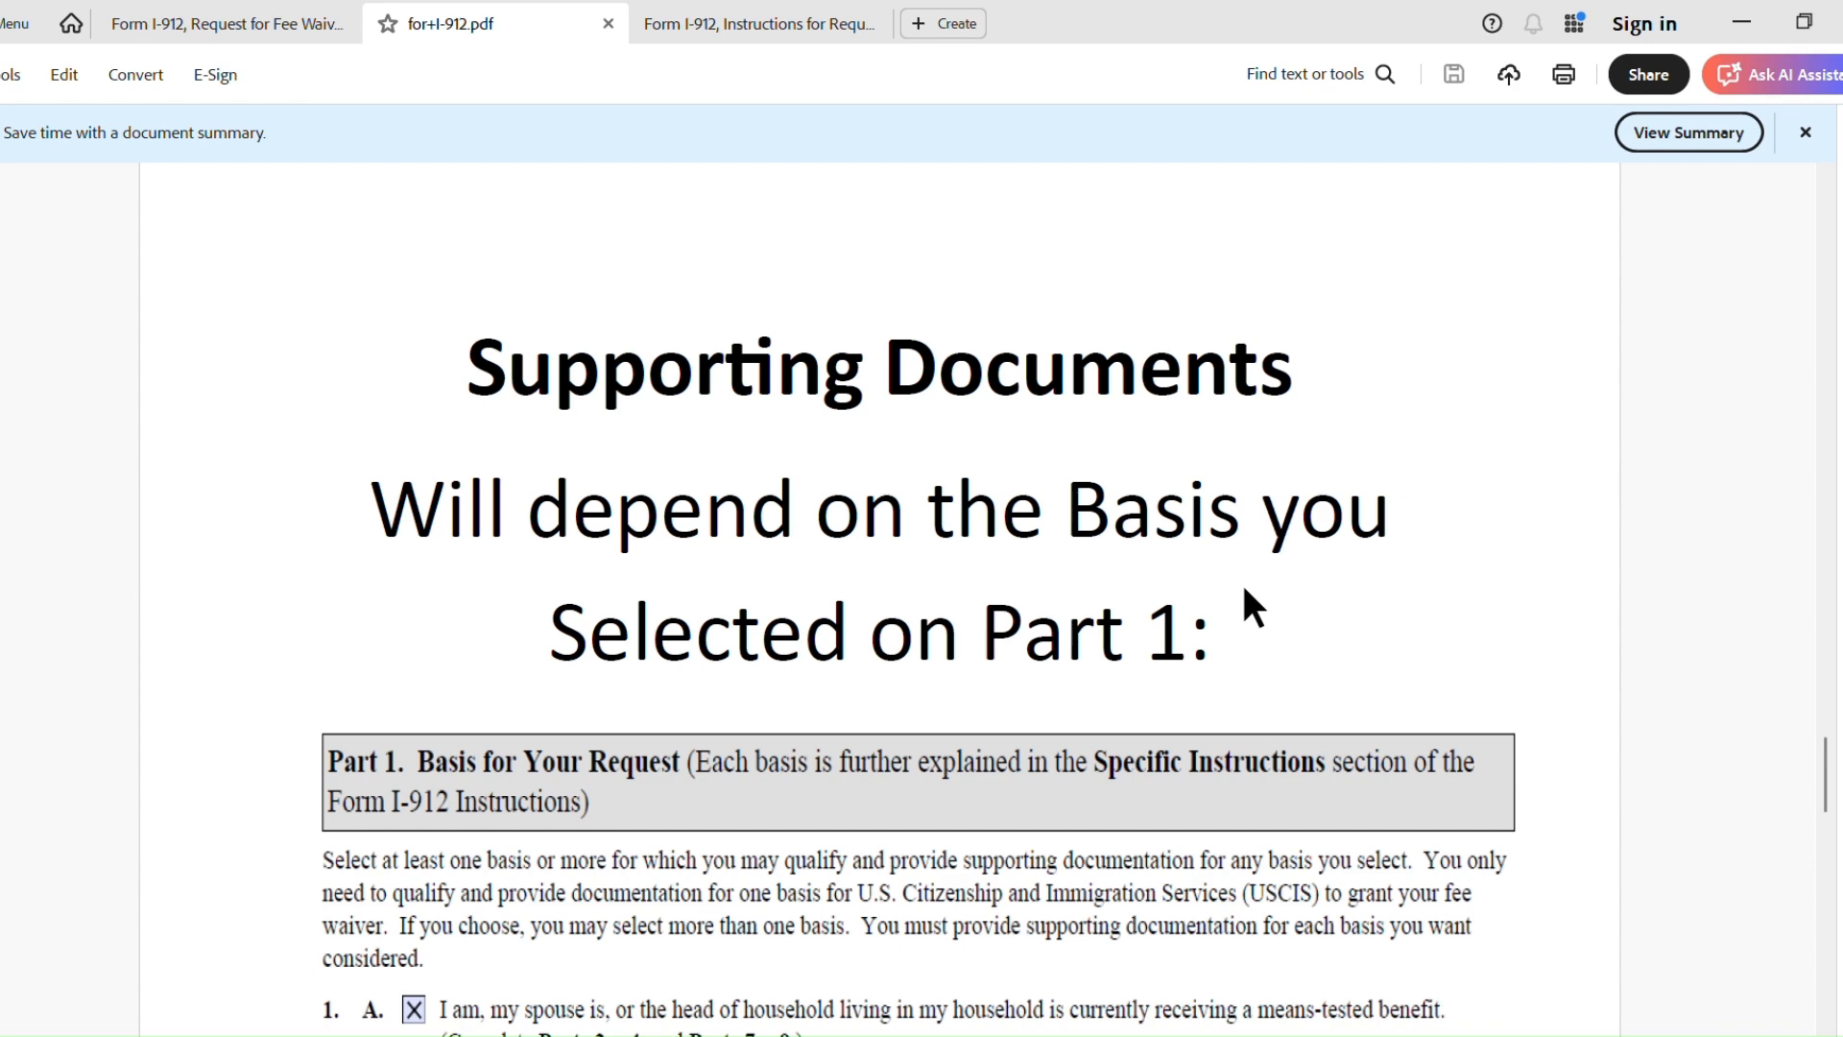
pyautogui.scroll(-4, 912, 724)
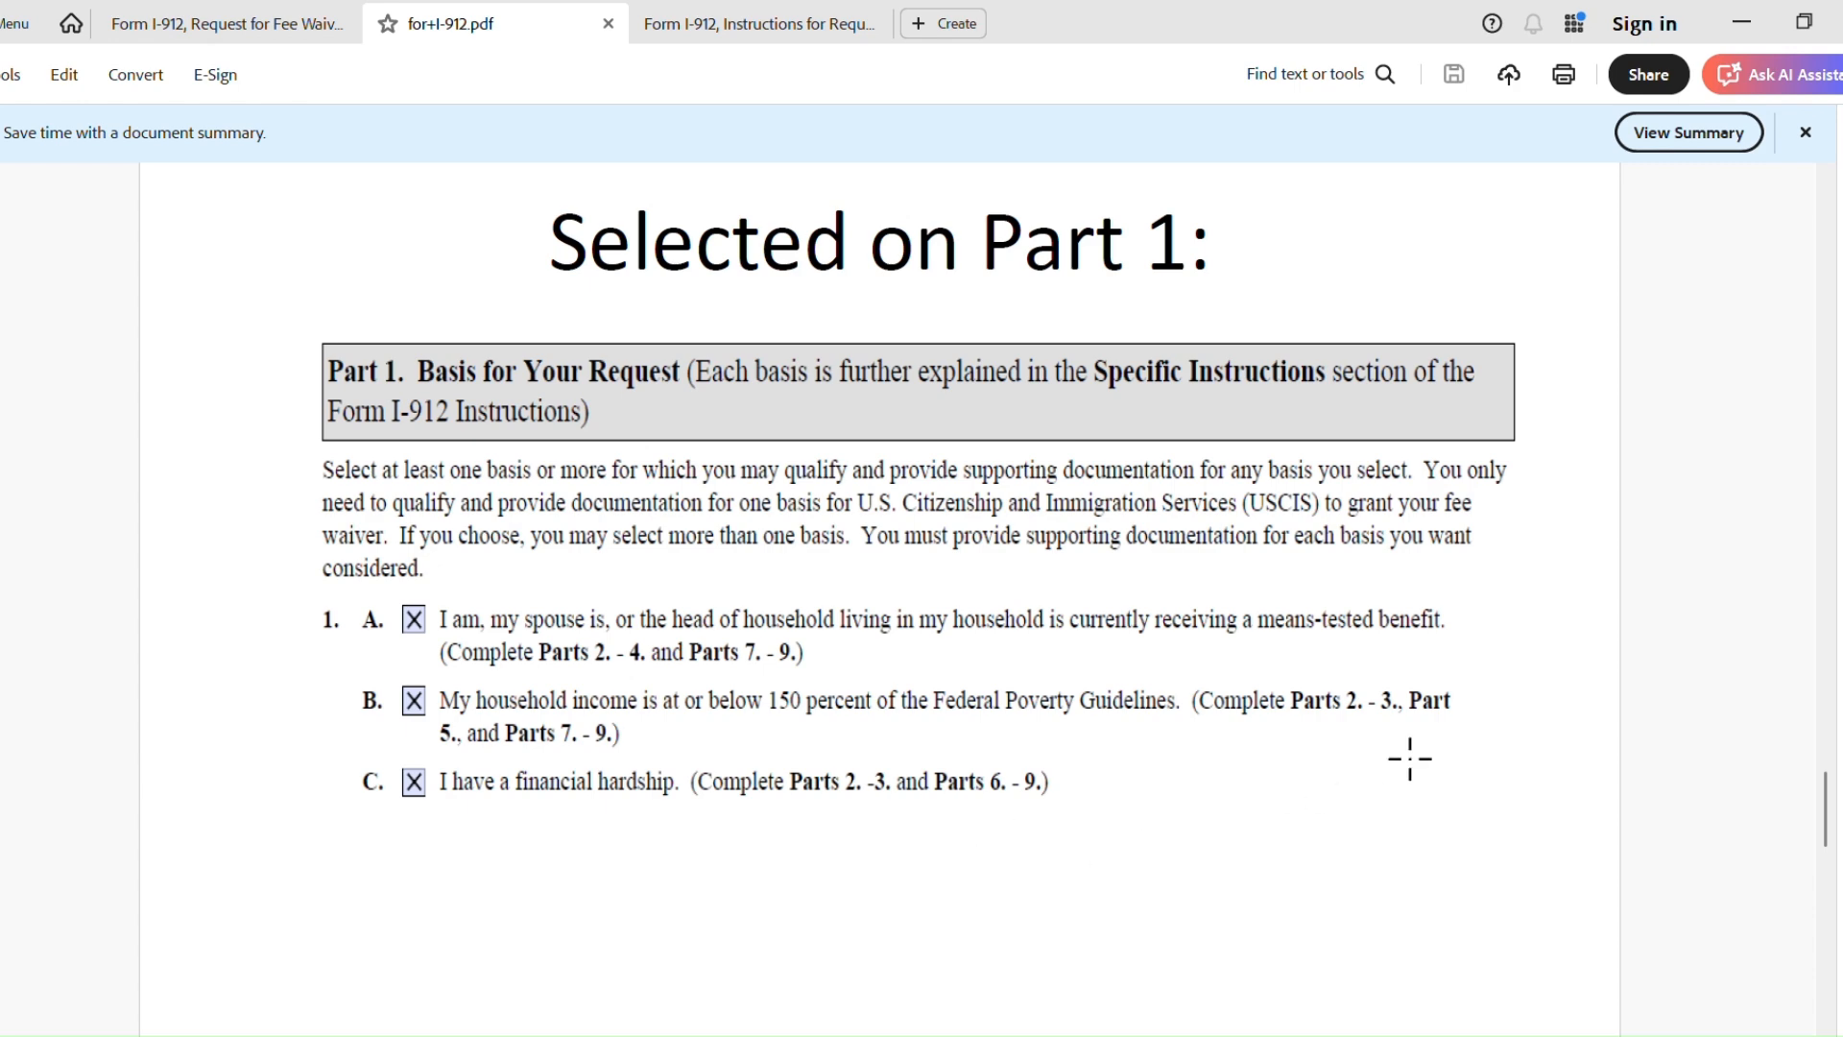
pyautogui.scroll(-8, 1392, 758)
# - Read the Where to File notes, including the two options for submitting Form I-912 on paper or online
pyautogui.scroll(-3, 1388, 744)
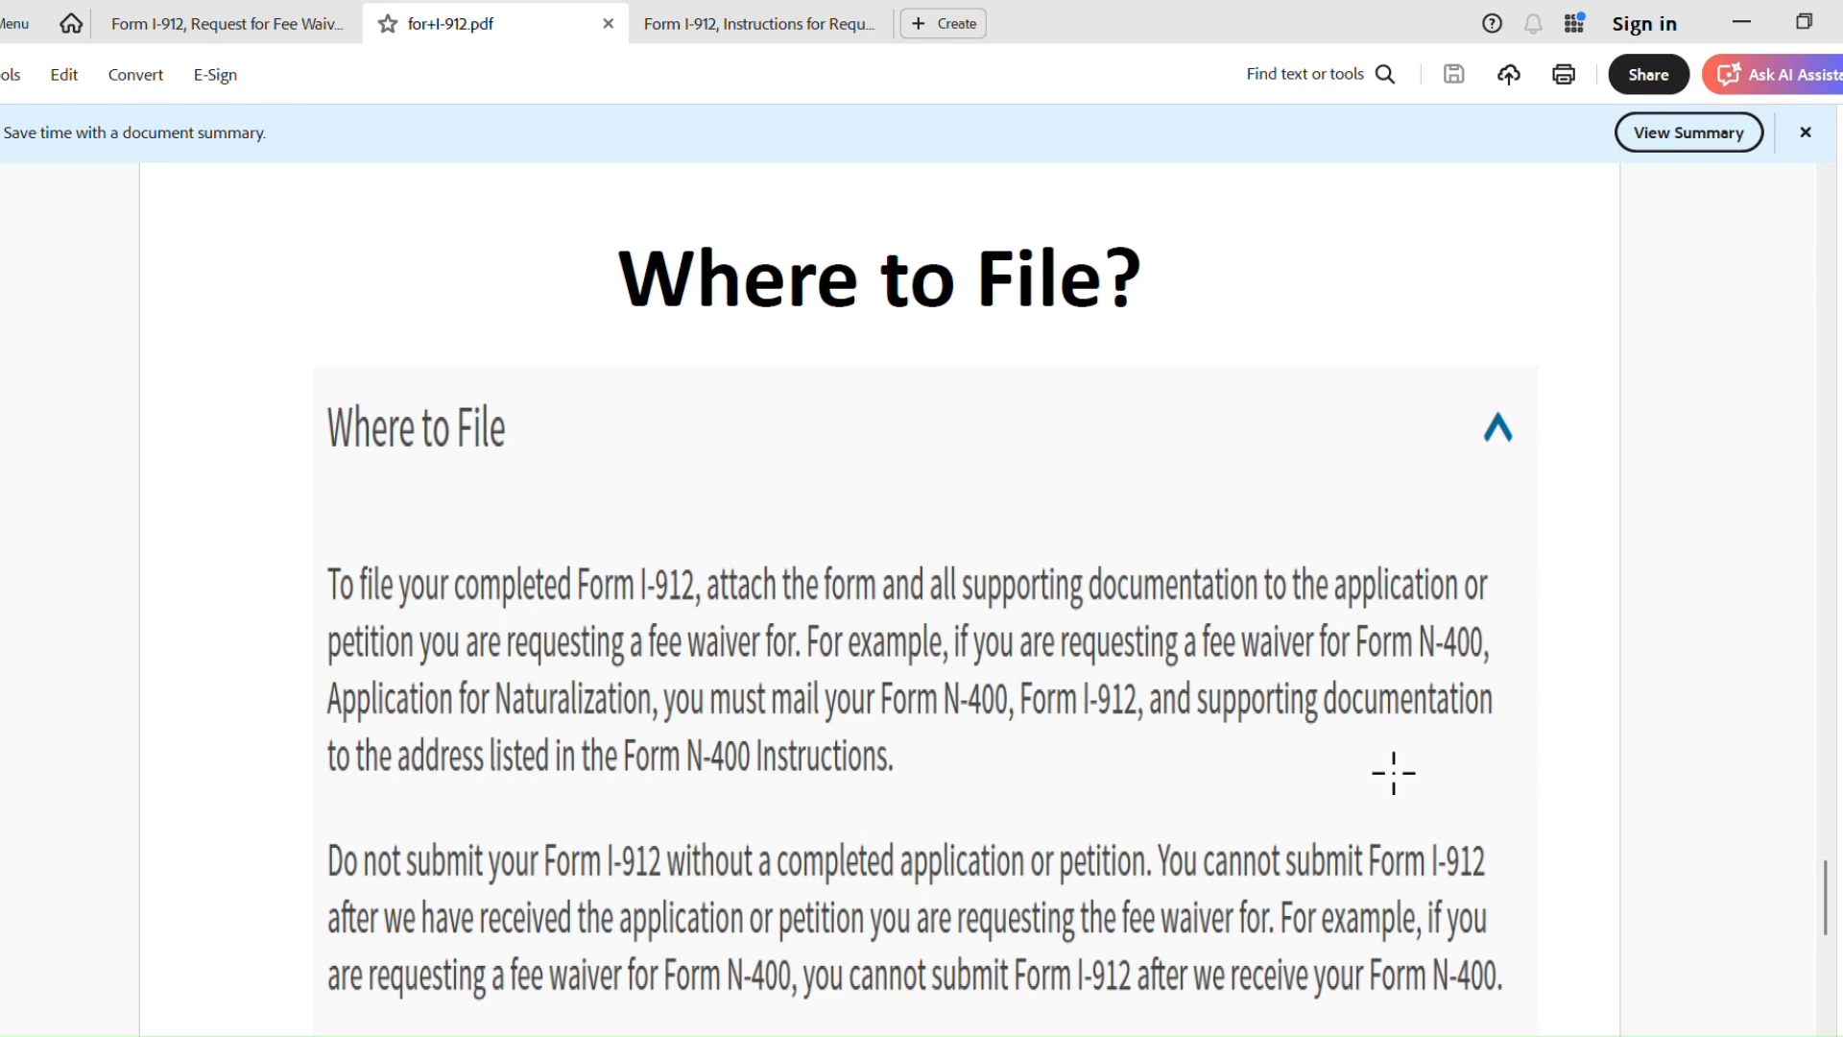
pyautogui.scroll(-3, 727, 741)
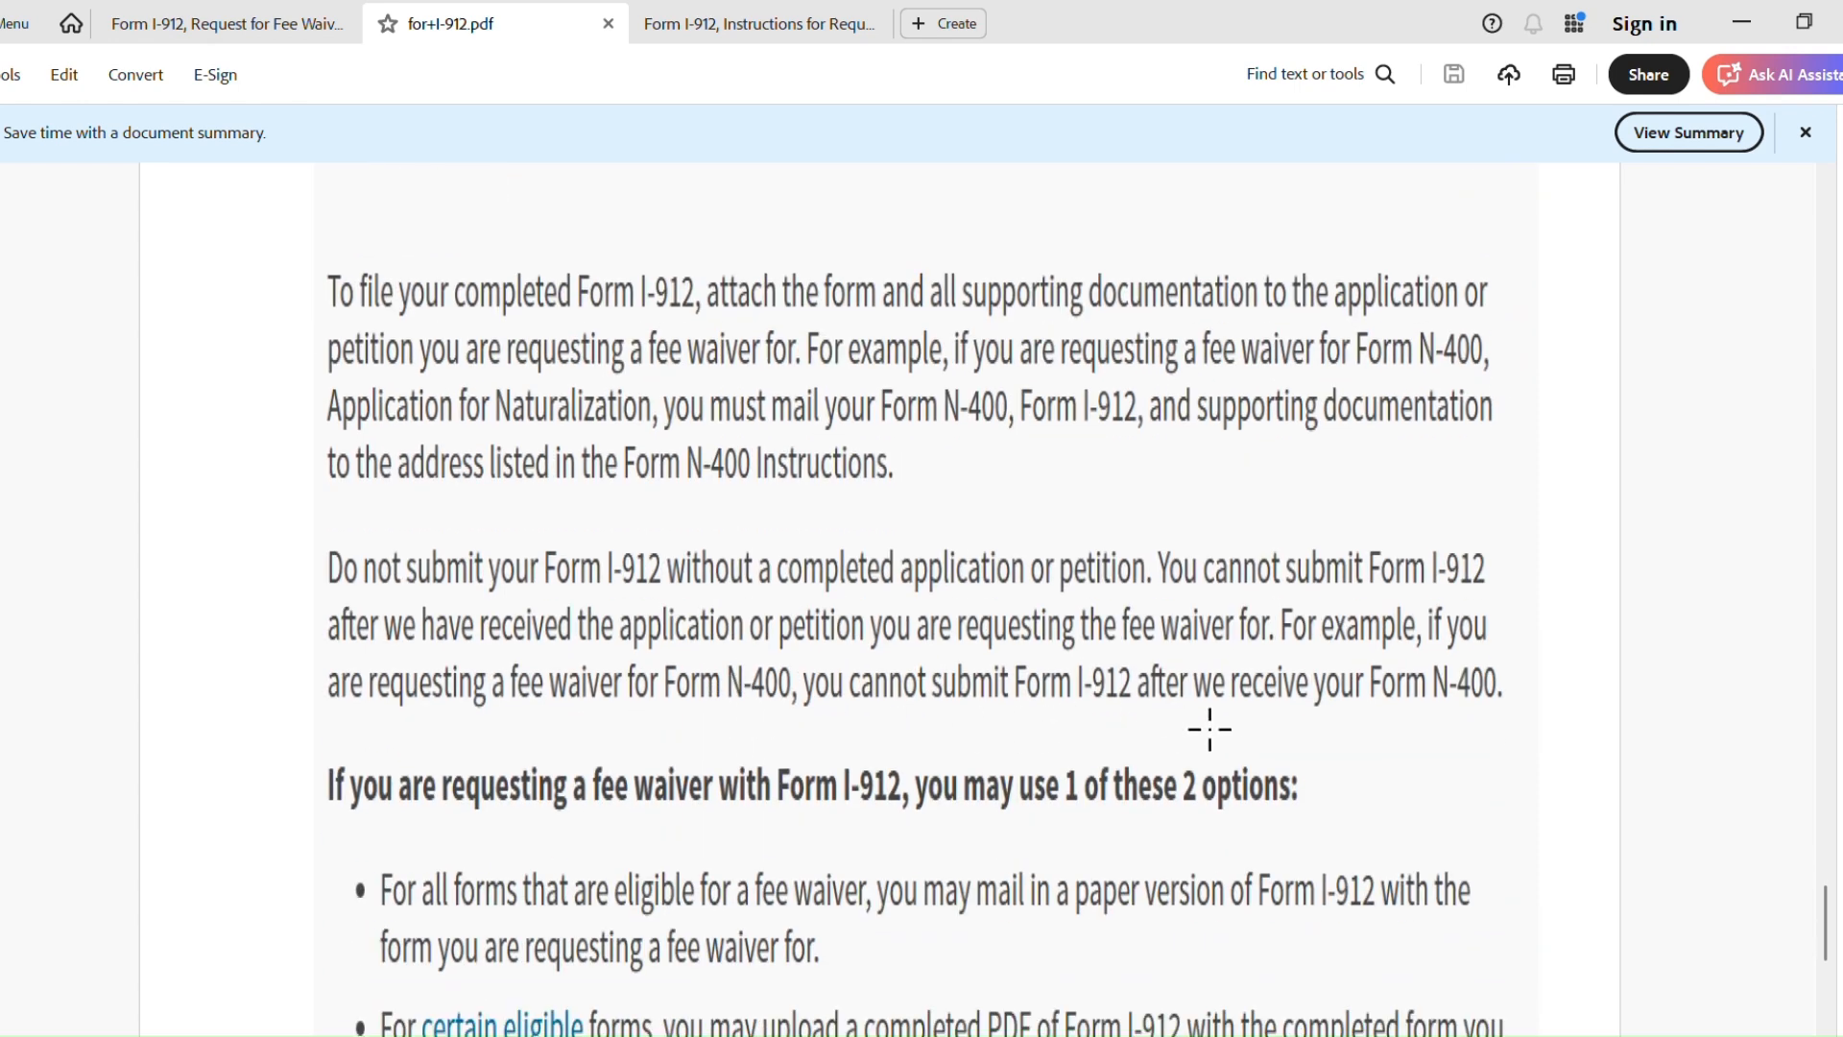
pyautogui.scroll(-1, 1210, 730)
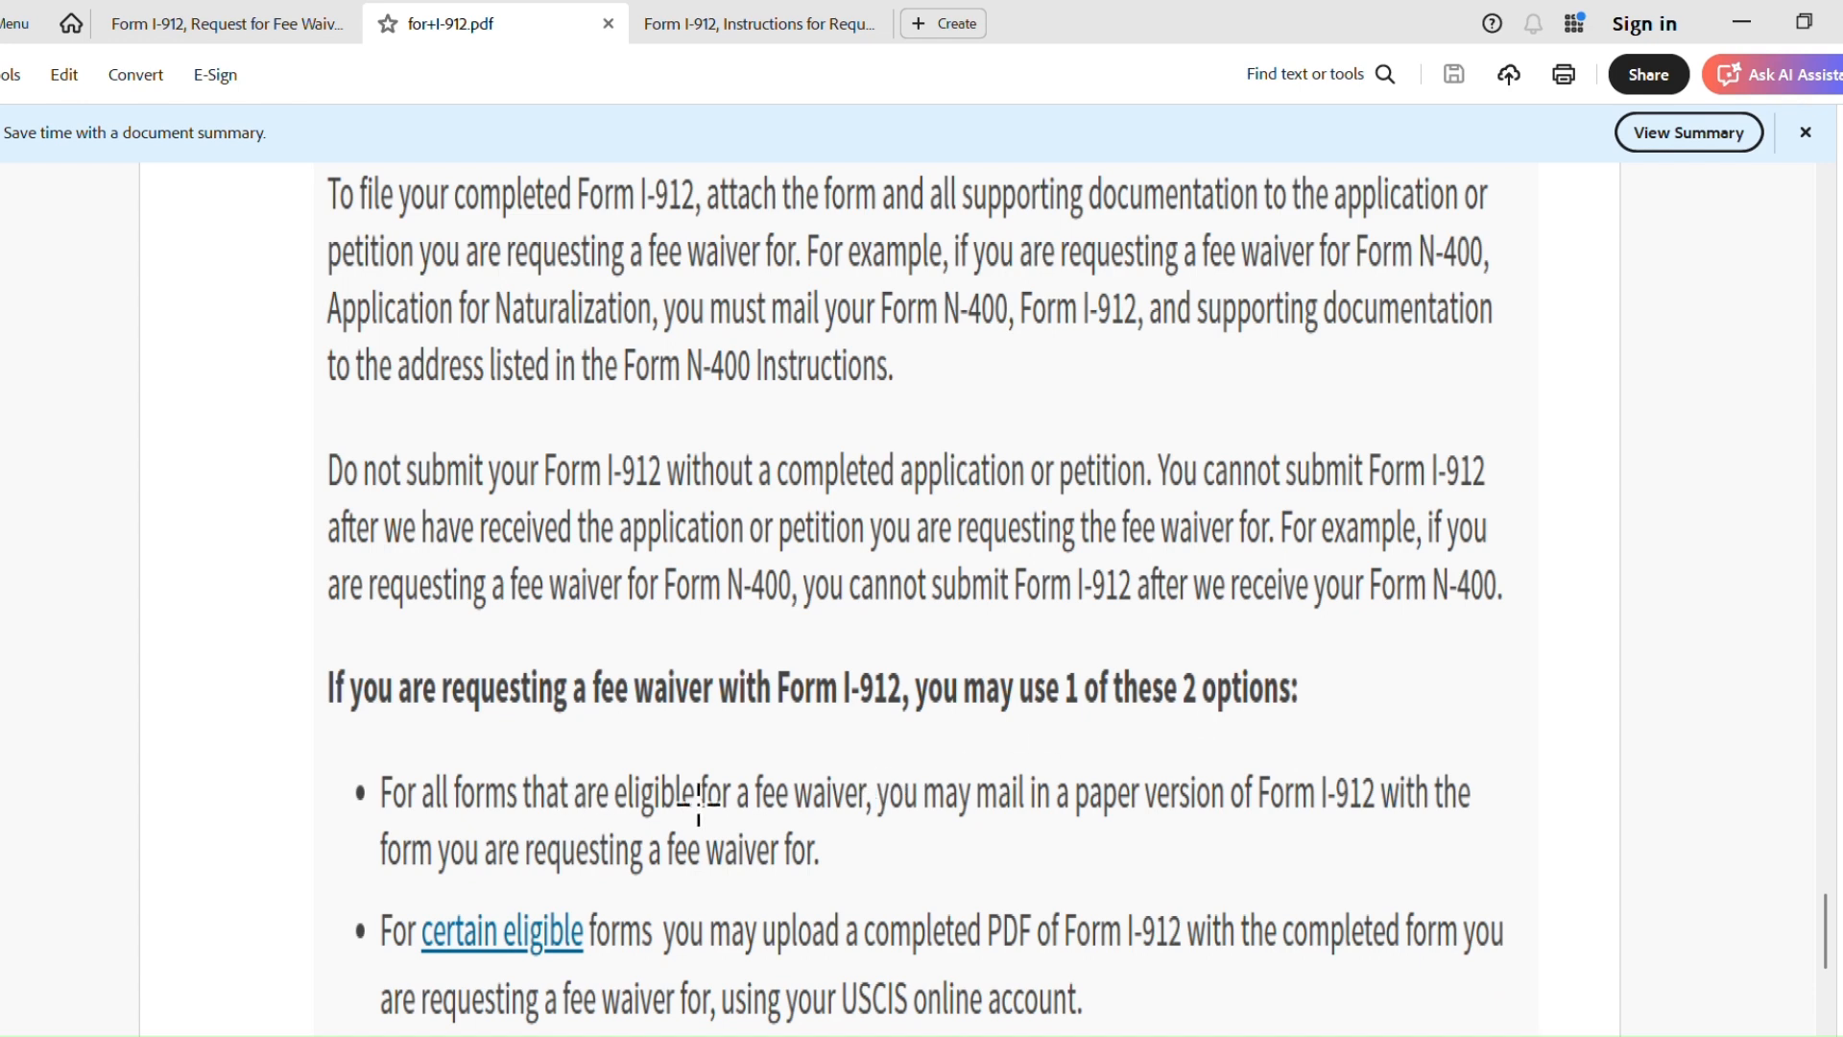
pyautogui.scroll(-1, 965, 789)
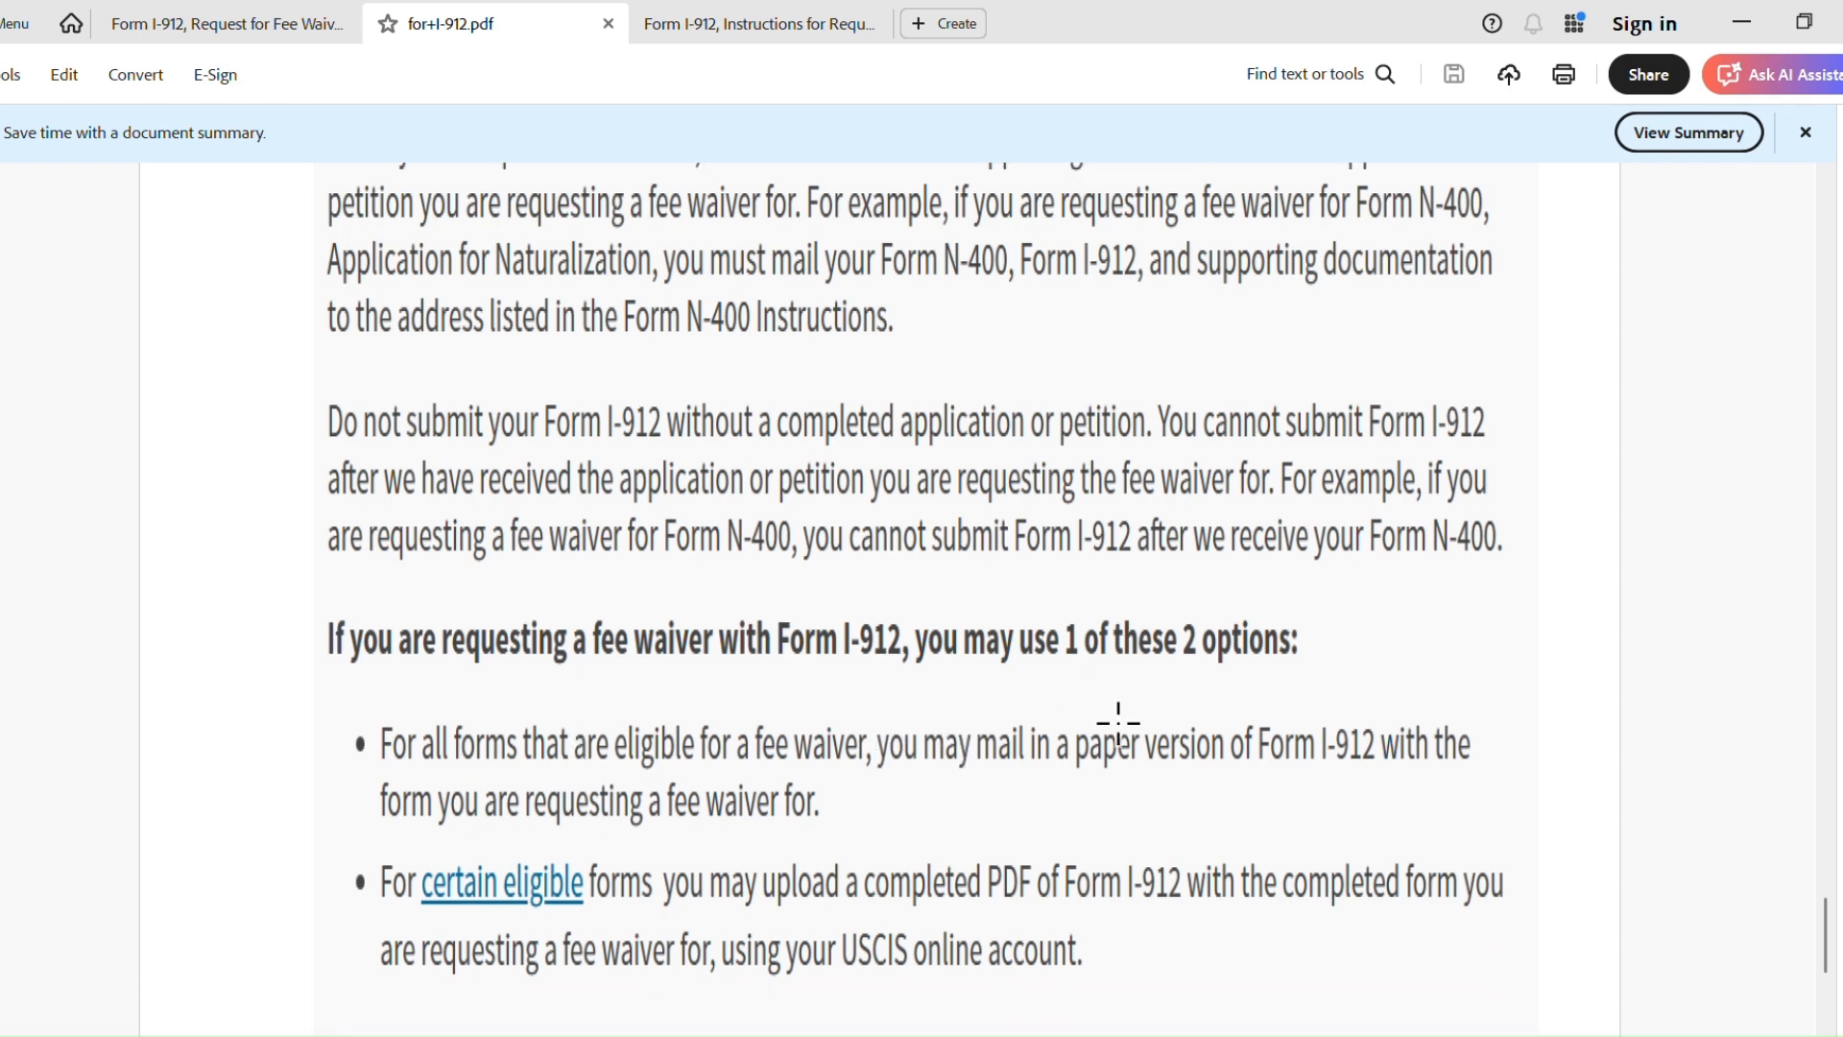